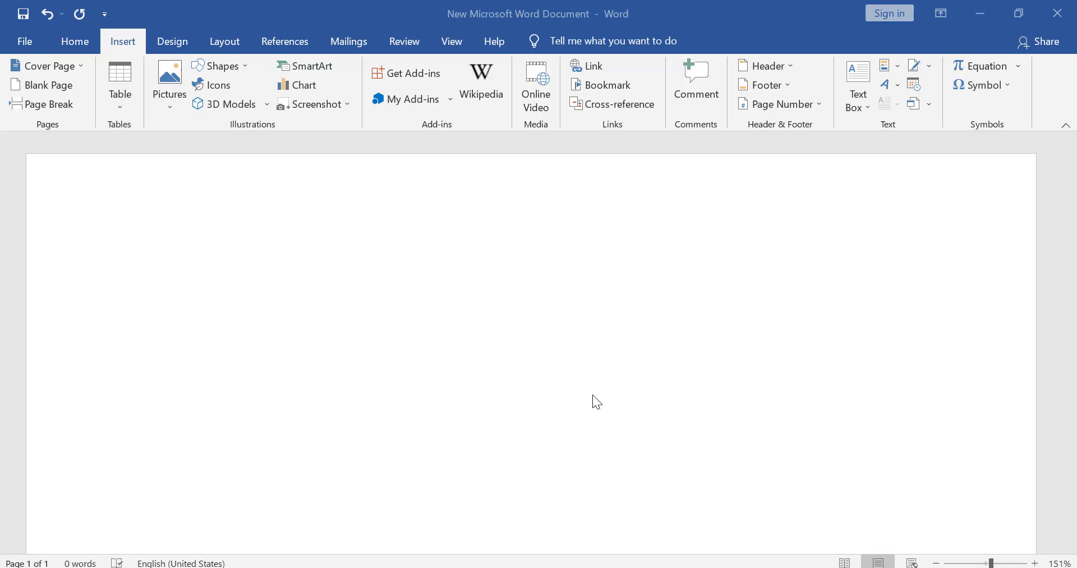
Step: Centre the paragraph and insert picture 1 from the desktop's Images folder into the blank document
left_click(72, 49)
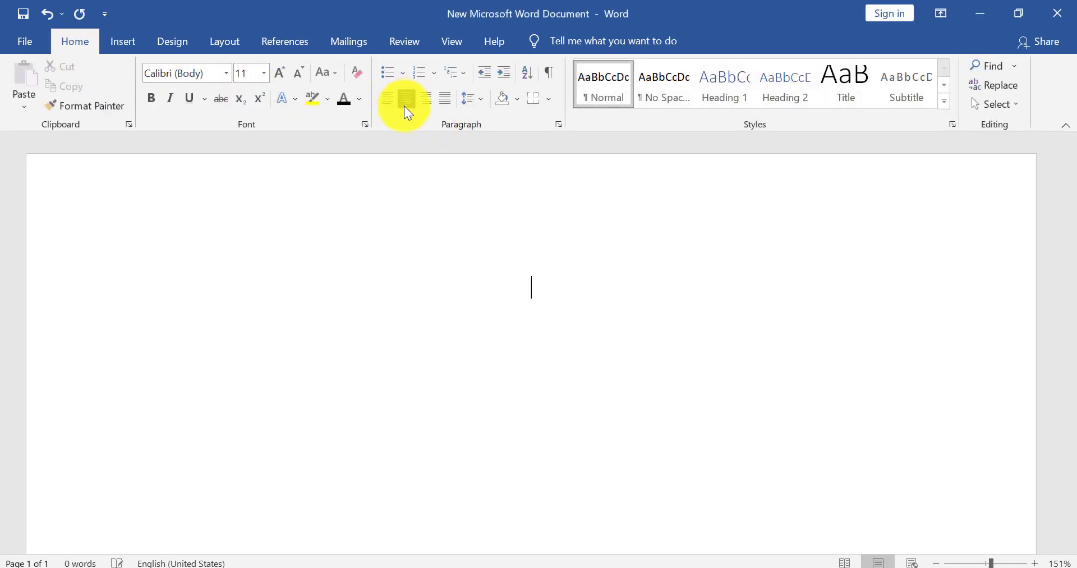
left_click(119, 50)
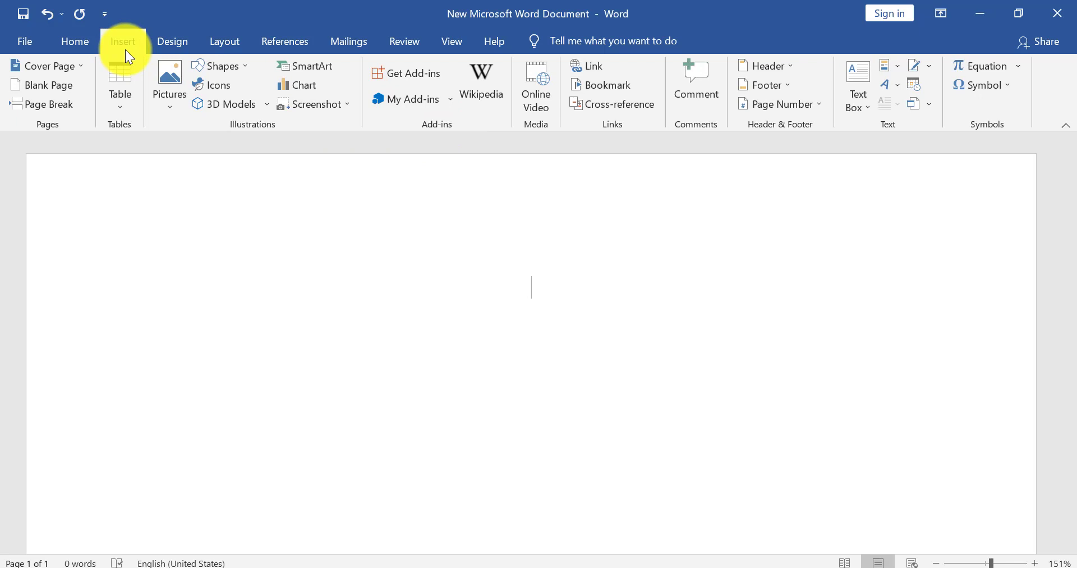
left_click(169, 85)
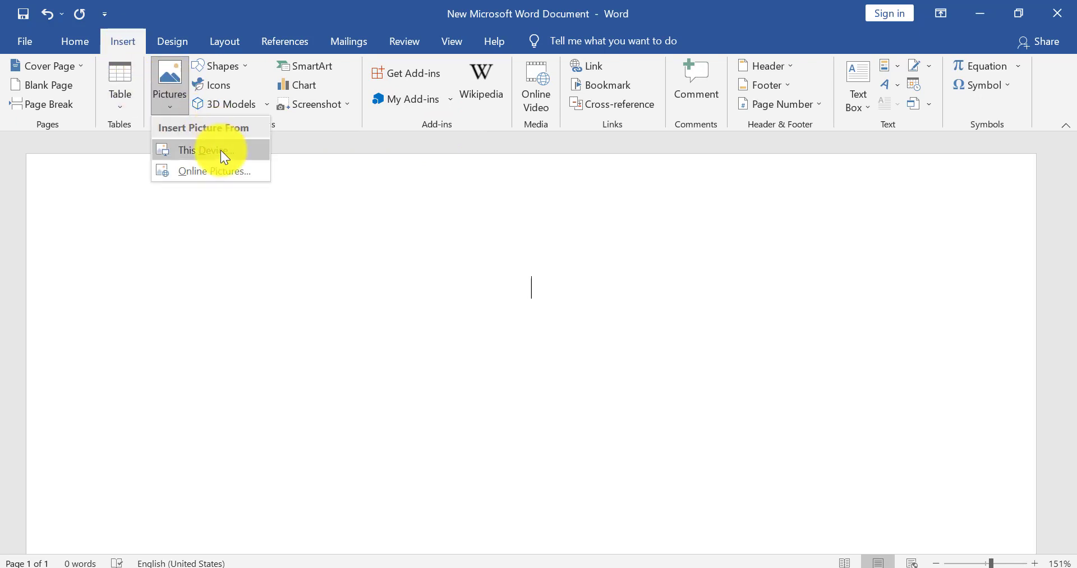
left_click(220, 151)
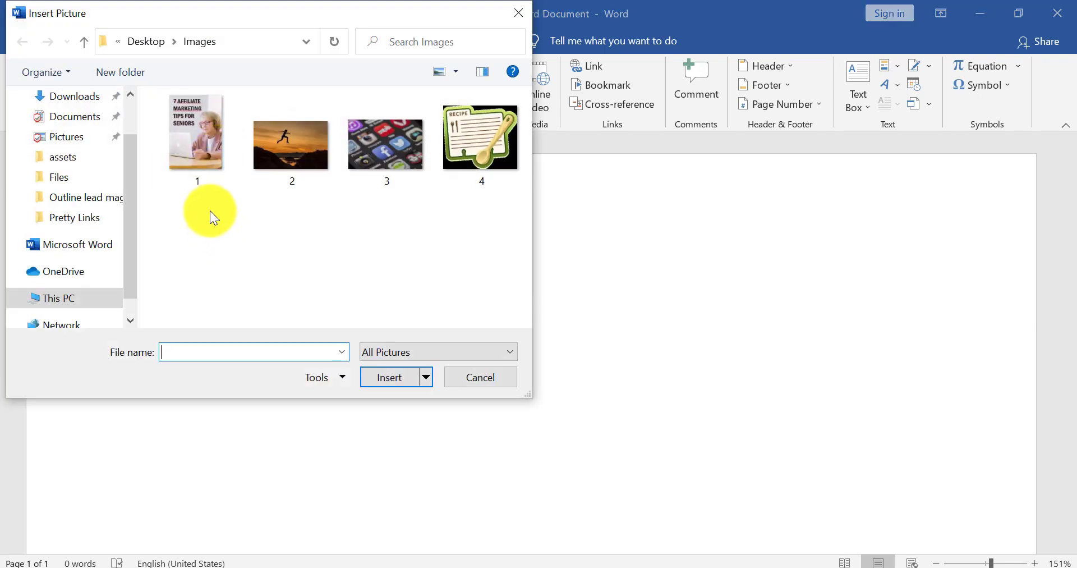
left_click(210, 147)
left_click(389, 377)
Step: Try to enlarge the inline picture by its corners until it fills the page
scroll(794, 384, "down", 5)
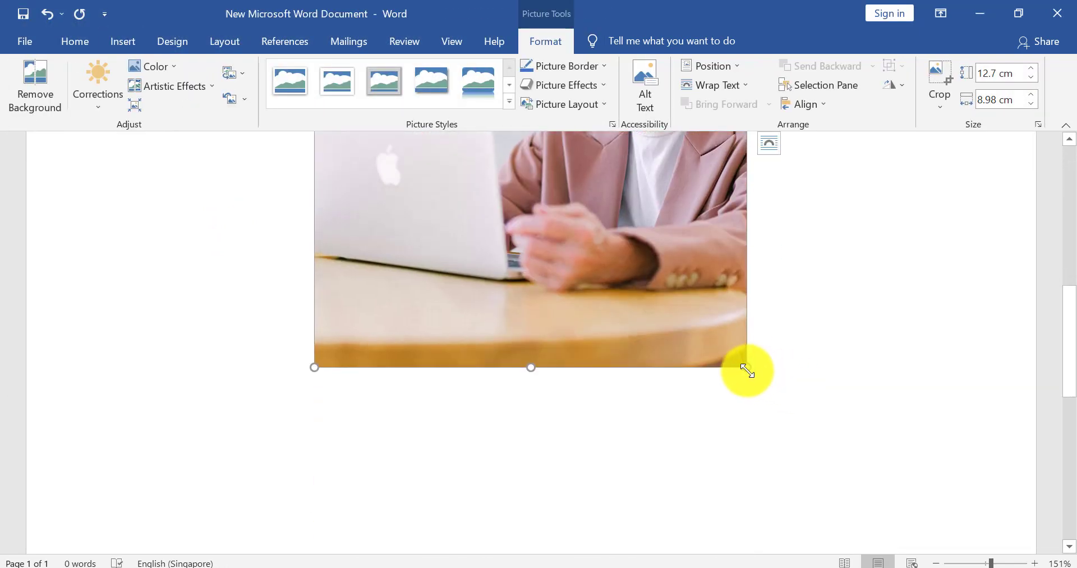
left_click_drag(748, 370, 1012, 567)
scroll(970, 541, "down", 5)
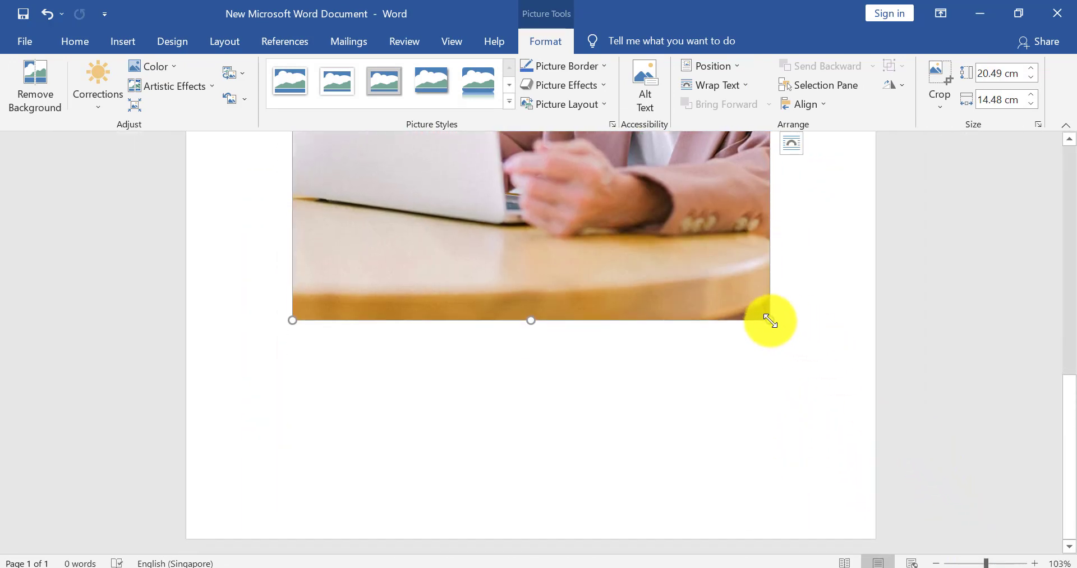
left_click_drag(770, 321, 899, 478)
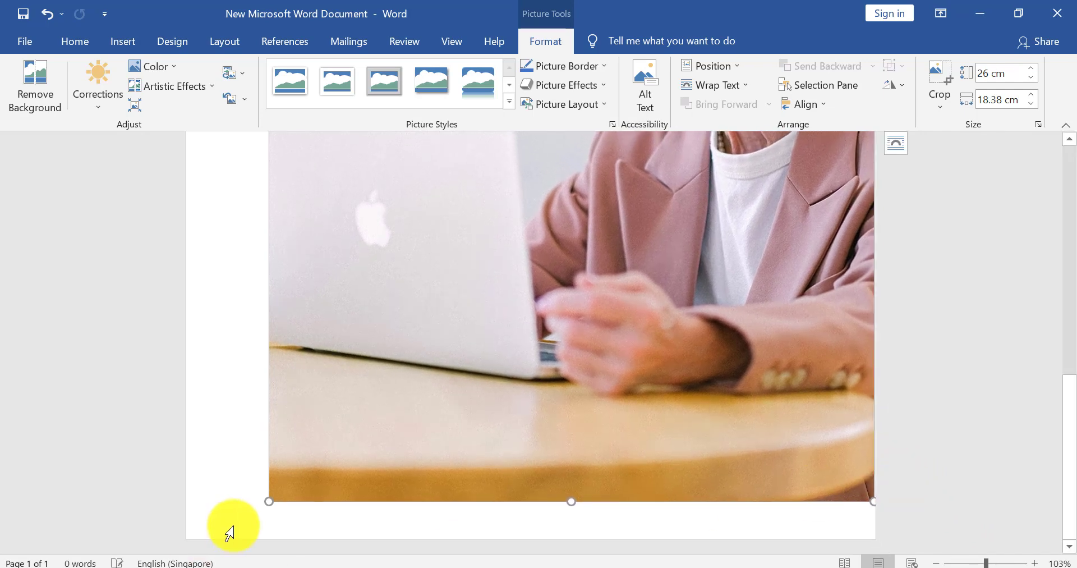
left_click_drag(264, 502, 207, 526)
scroll(248, 464, "up", 5)
left_click_drag(267, 280, 173, 296)
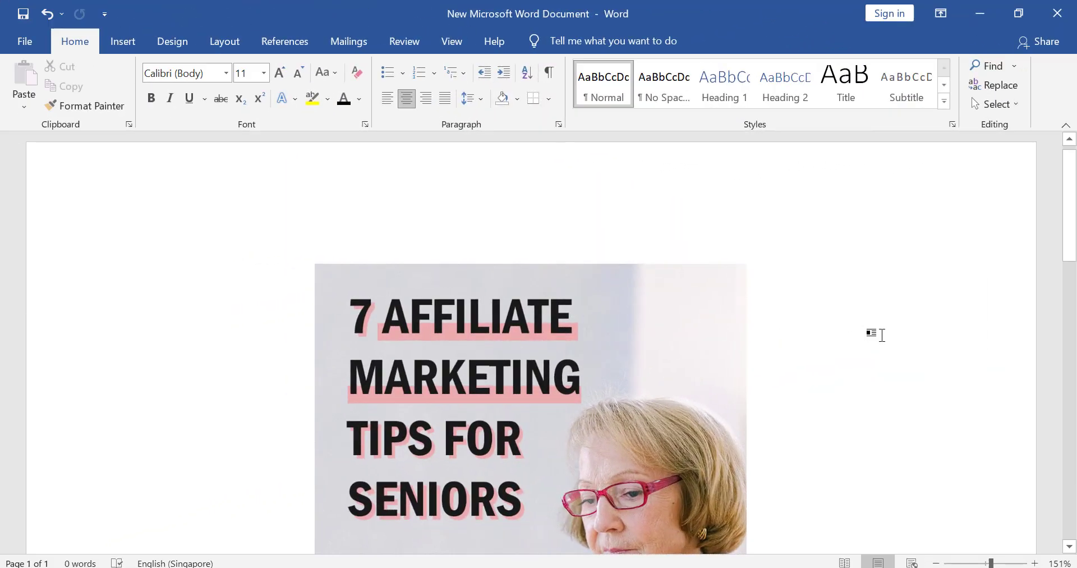
Step: Set the cover picture's text wrapping to Behind Text
scroll(882, 335, "down", 3)
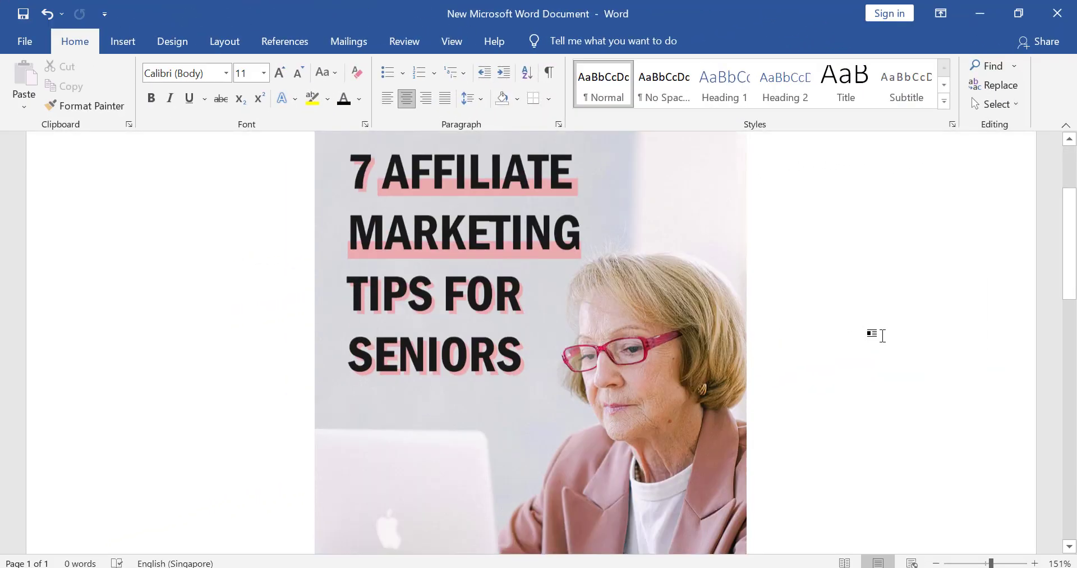
scroll(822, 308, "up", 3)
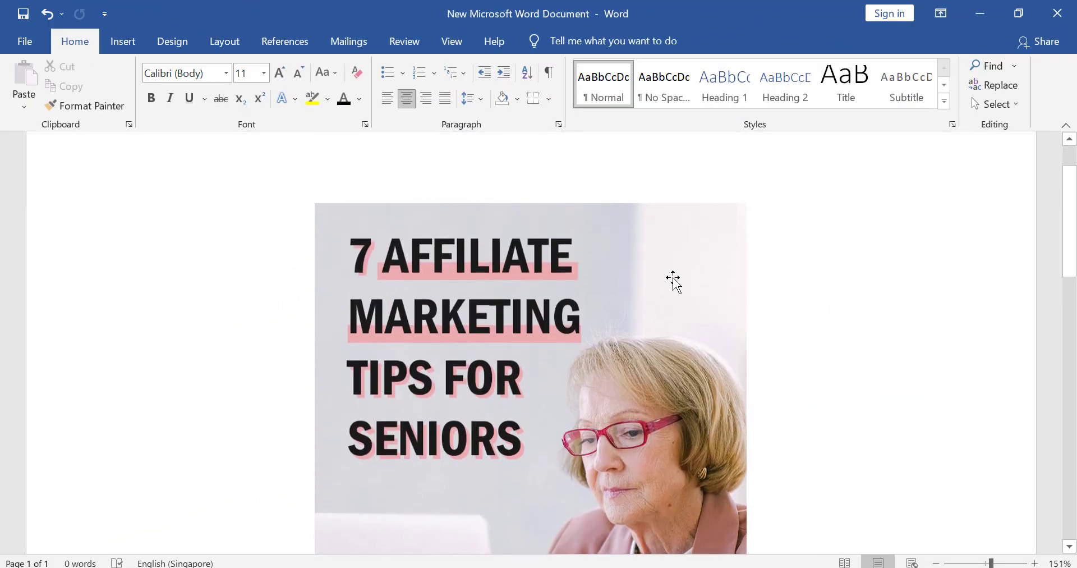
left_click(674, 281)
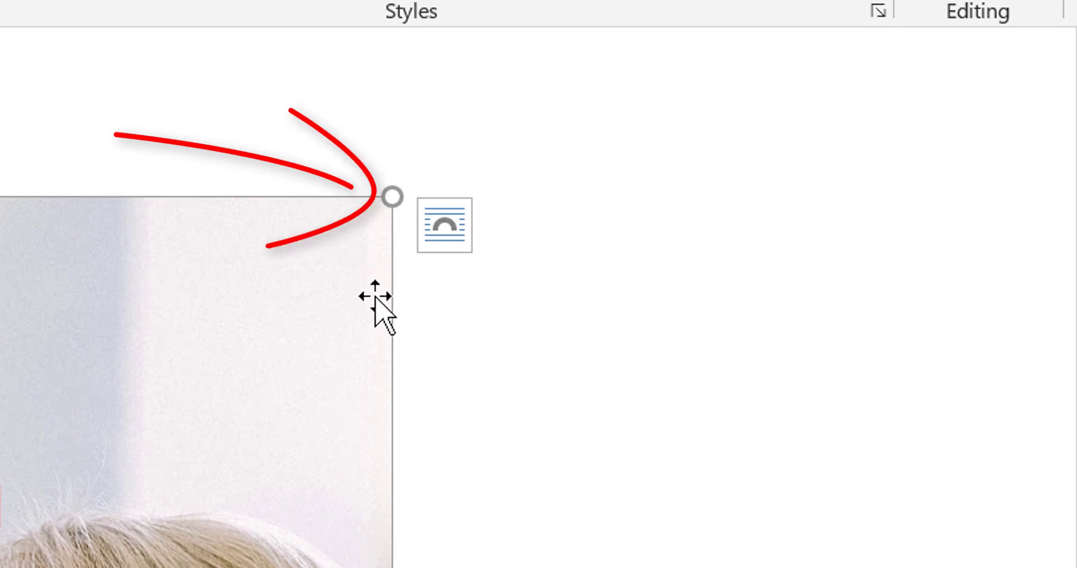
left_click(456, 235)
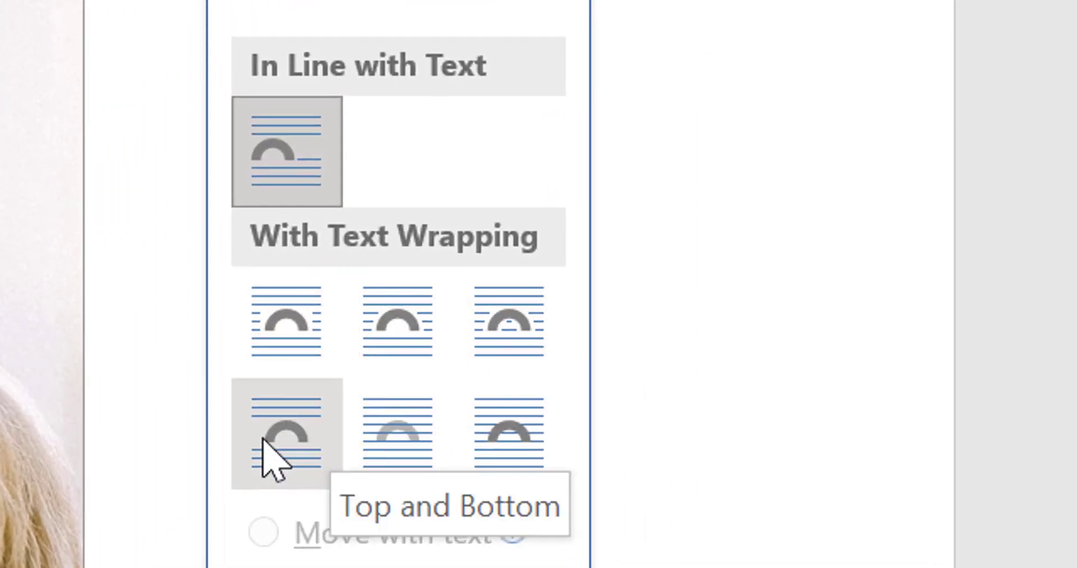
left_click(396, 427)
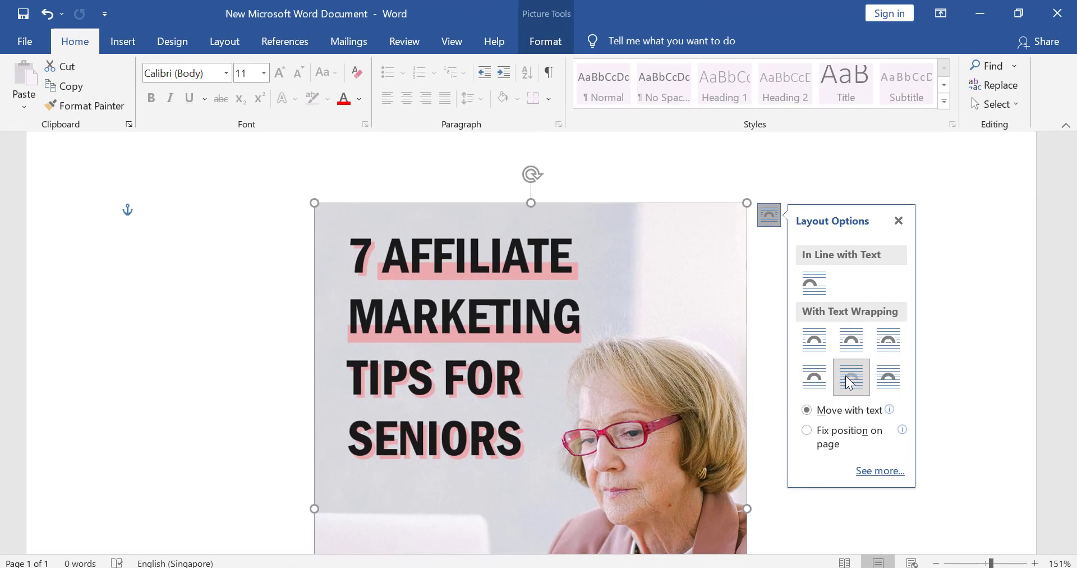
Step: Stretch the picture to the page edges on all sides so it covers the whole page
scroll(316, 216, "up", 2)
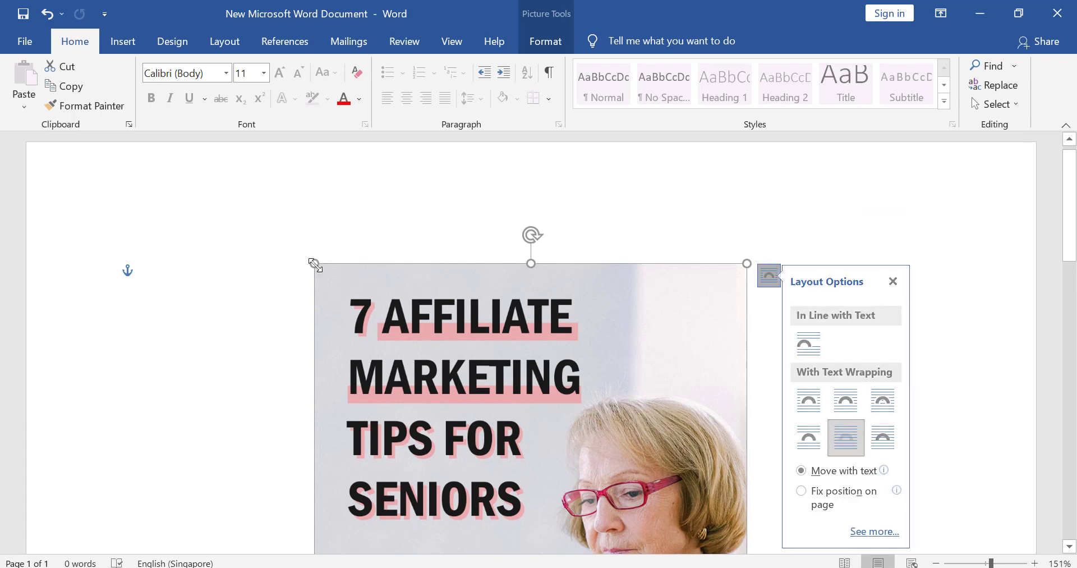
left_click_drag(316, 264, 230, 222)
scroll(351, 260, "down", 10)
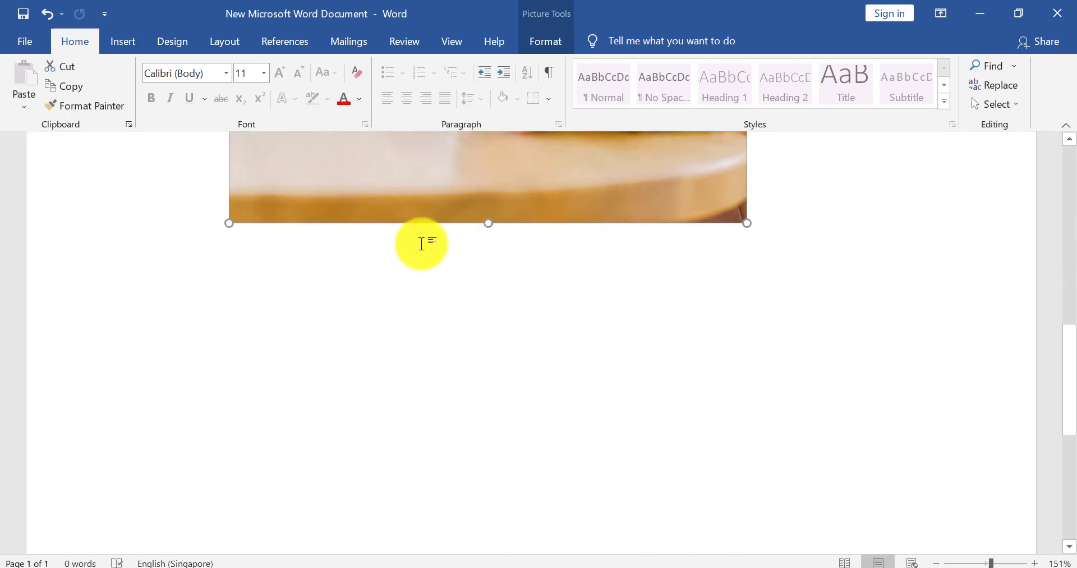
left_click_drag(760, 223, 1001, 474)
scroll(866, 404, "down", 12)
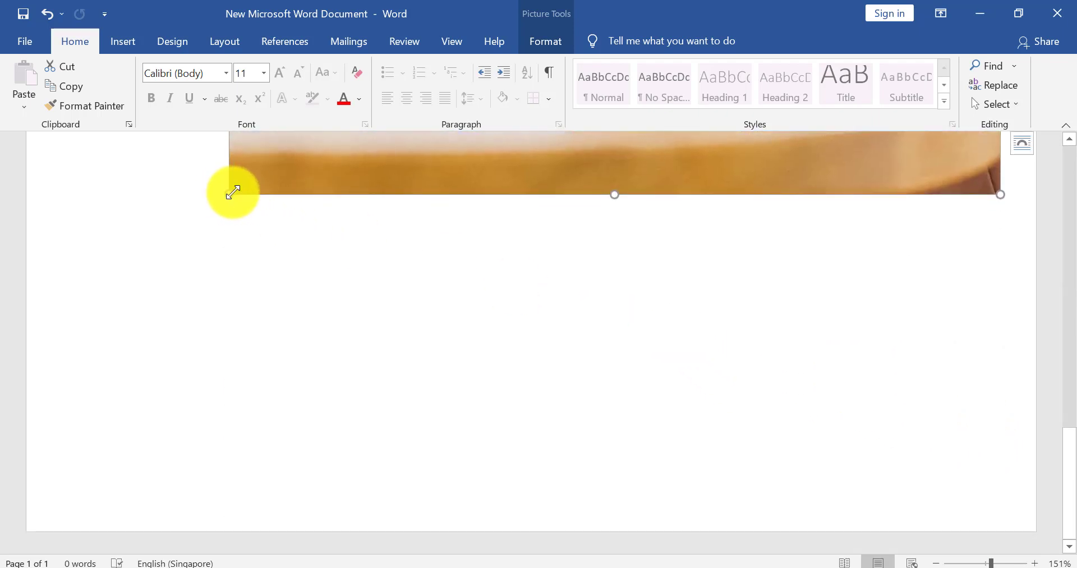
left_click_drag(233, 192, 43, 393)
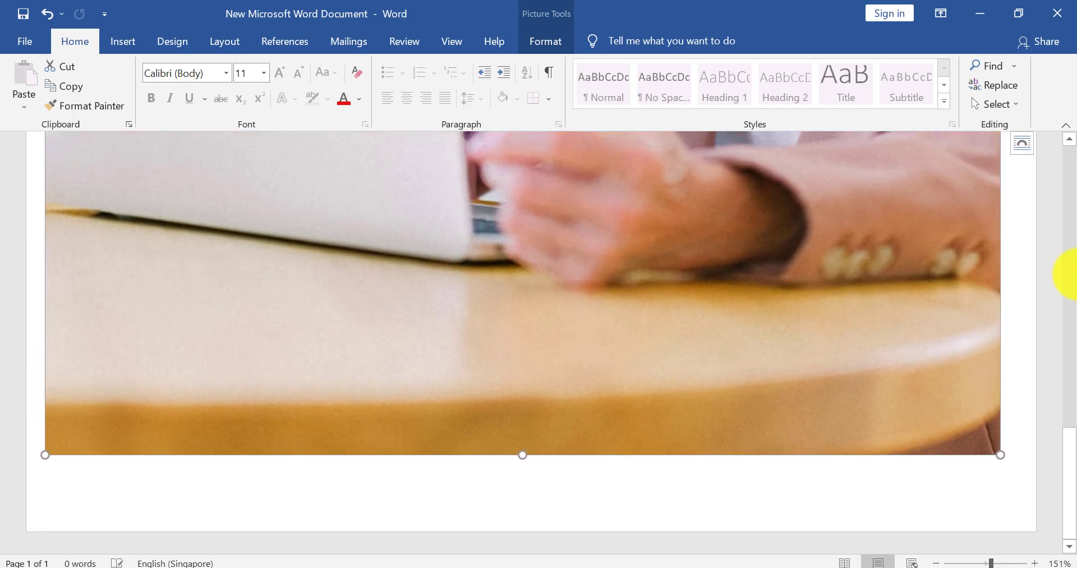
left_click_drag(1000, 455, 1040, 509)
left_click_drag(541, 508, 538, 529)
scroll(42, 266, "up", 8)
scroll(308, 308, "up", 8)
scroll(589, 254, "down", 11)
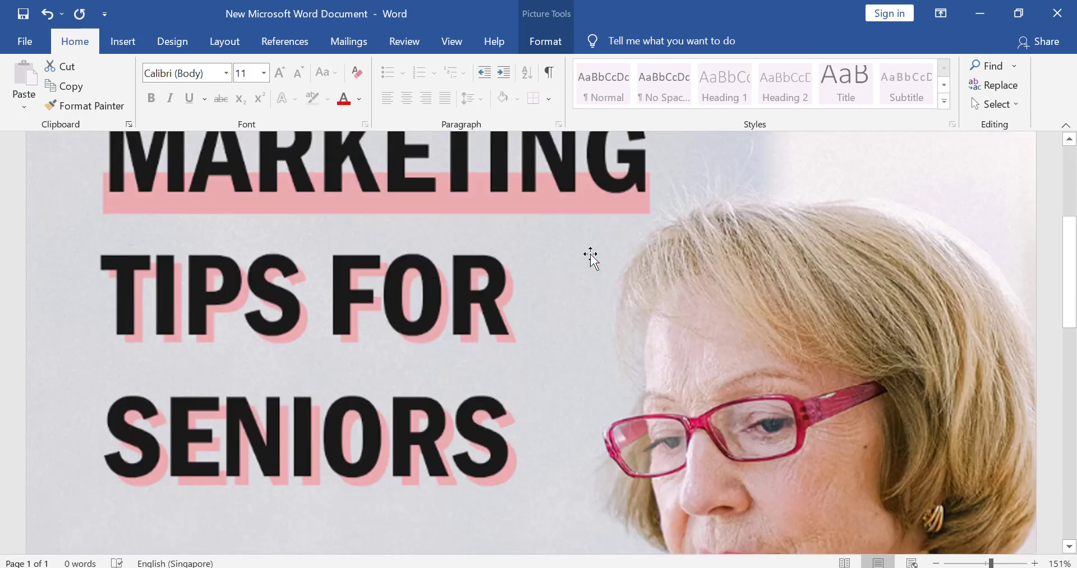
scroll(591, 258, "down", 5)
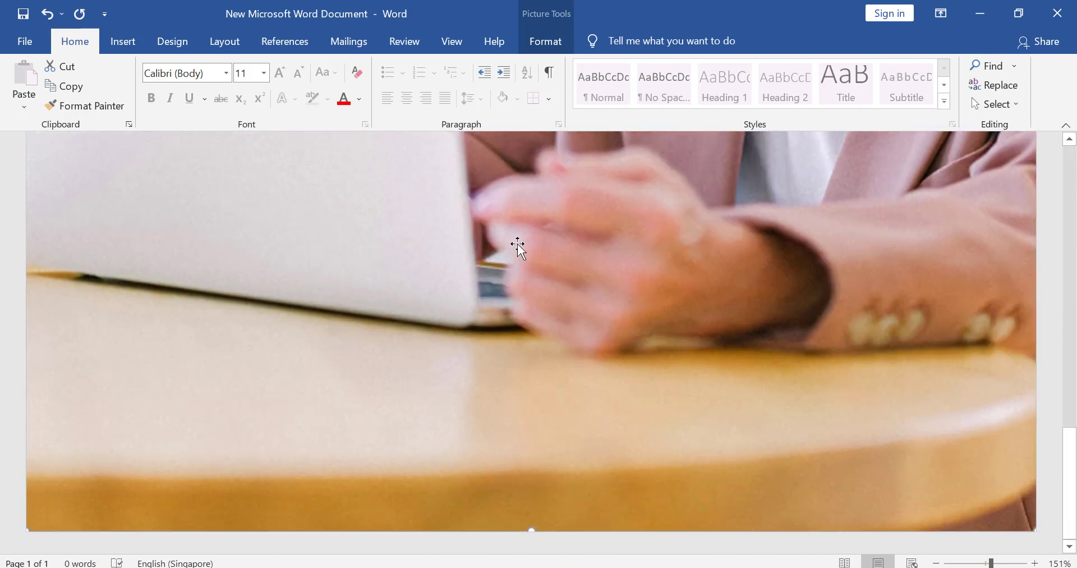
scroll(654, 305, "up", 5)
scroll(654, 305, "up", 10)
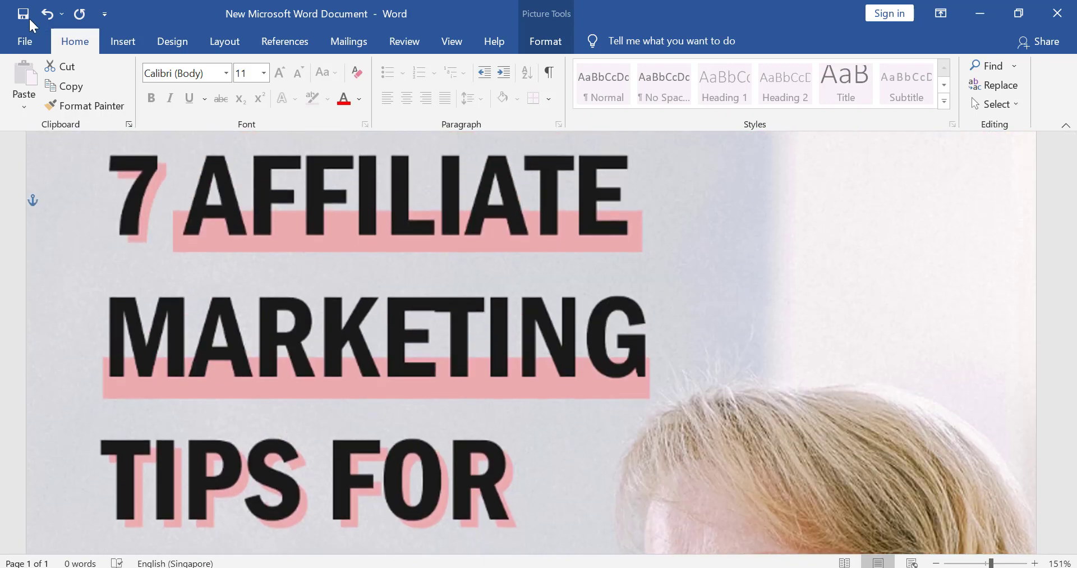
Step: Save the document as a PDF on the desktop and check the exported cover page in Acrobat Reader
left_click(24, 41)
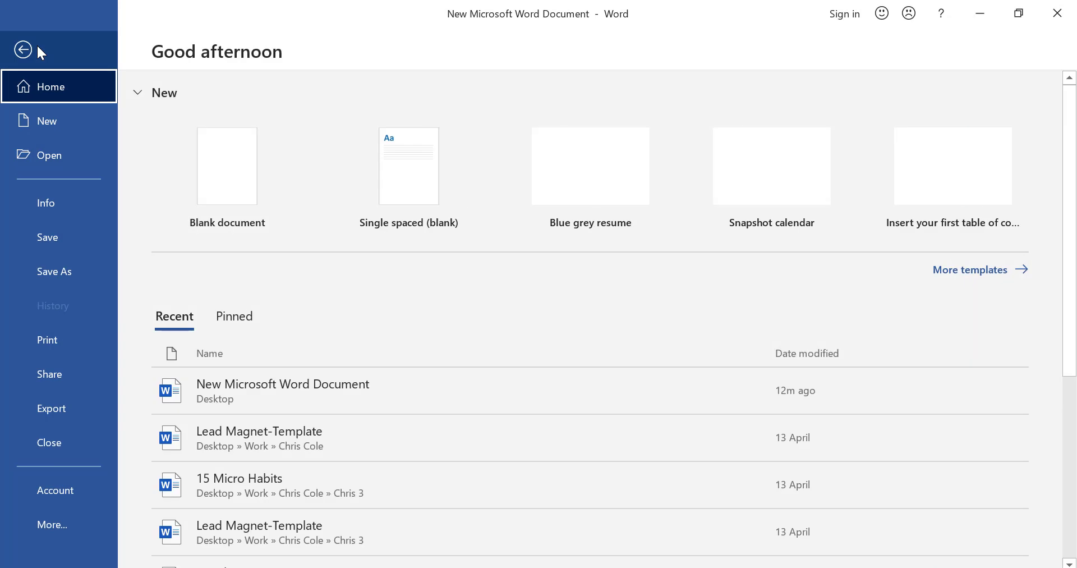
left_click(79, 273)
left_click(225, 286)
left_click(505, 303)
left_click(199, 403)
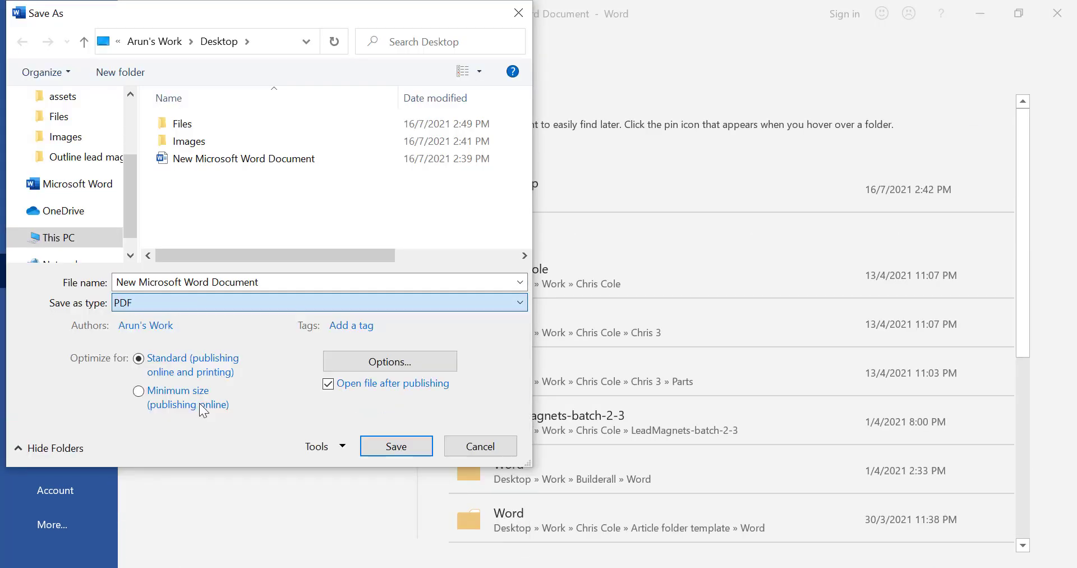
left_click(400, 447)
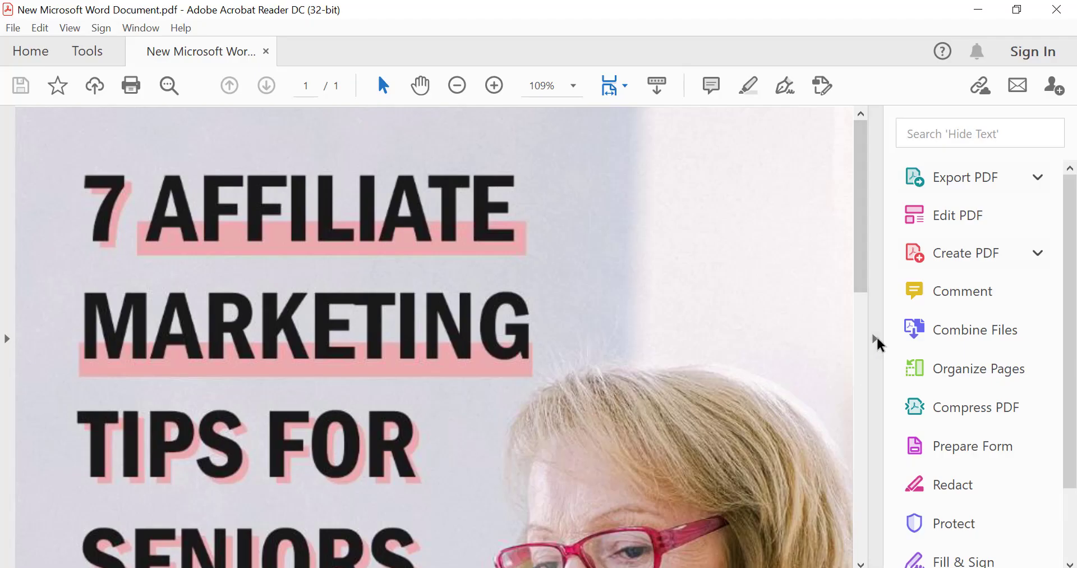
left_click(876, 340)
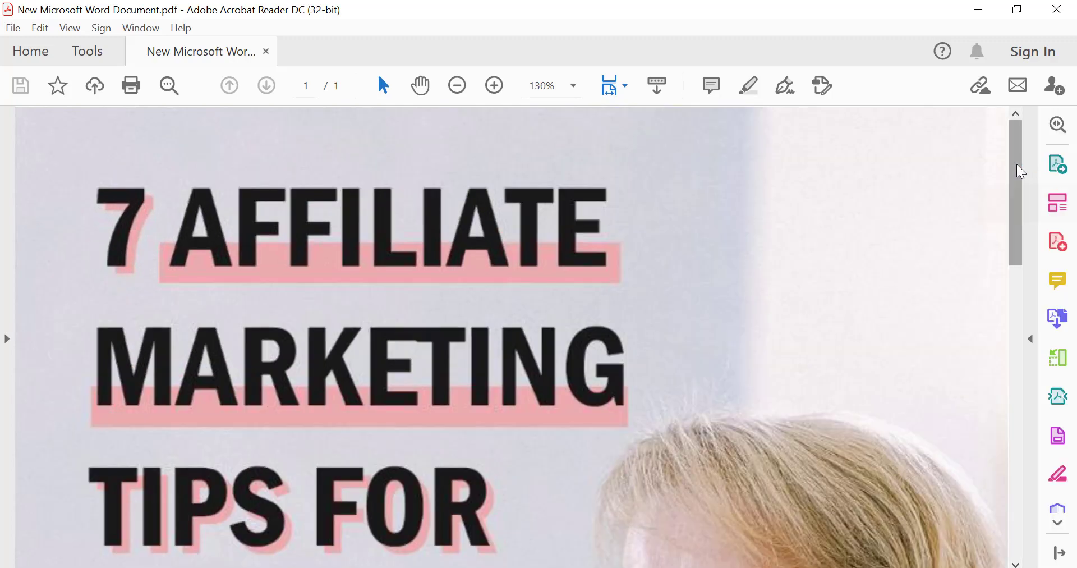
left_click_drag(1021, 172, 1026, 209)
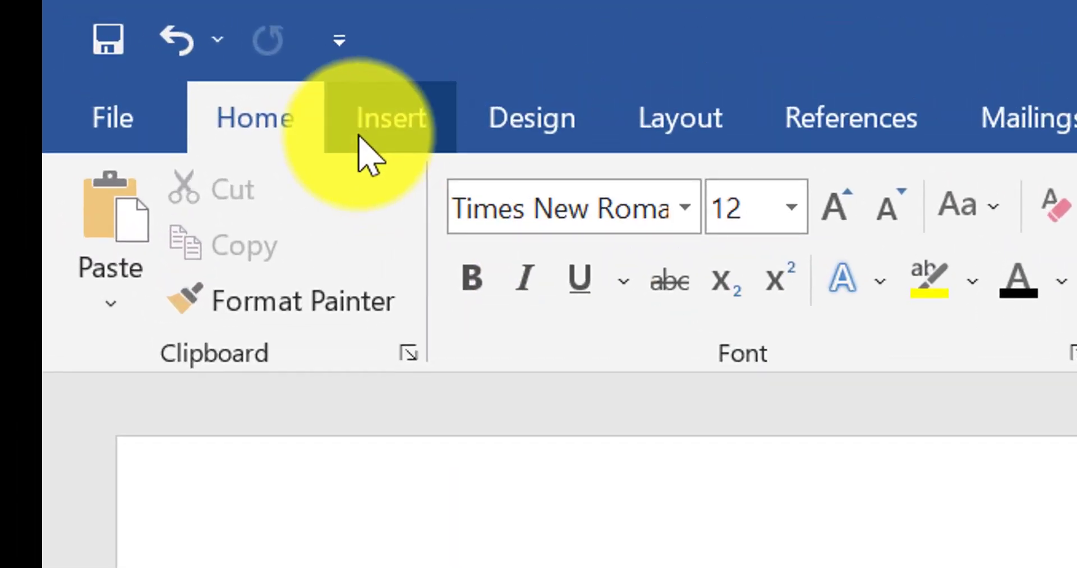
Step: Insert page numbers at the bottom of the page in the Plain Number 3 style
left_click(126, 42)
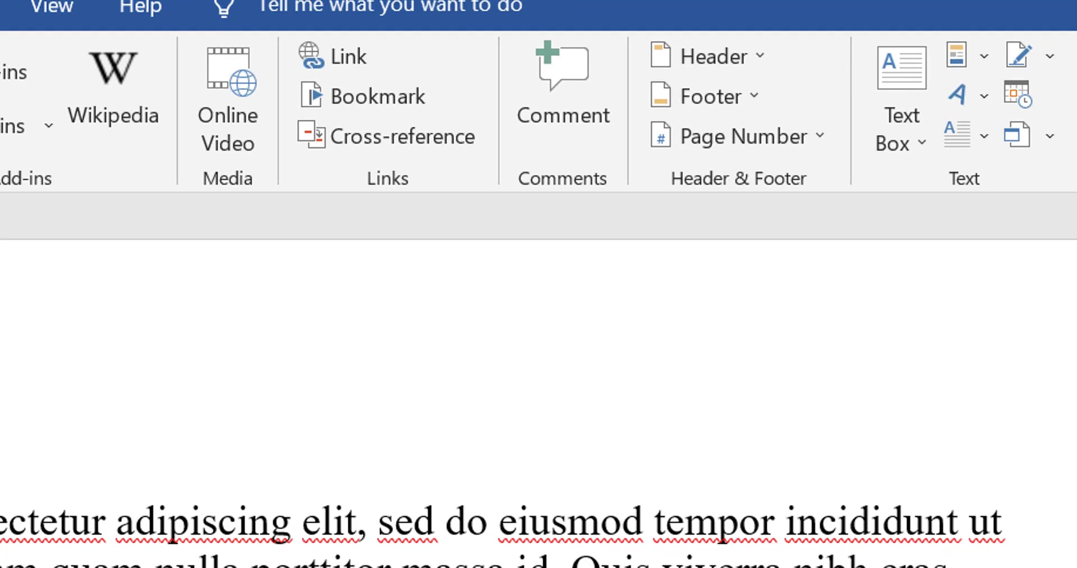
left_click(725, 150)
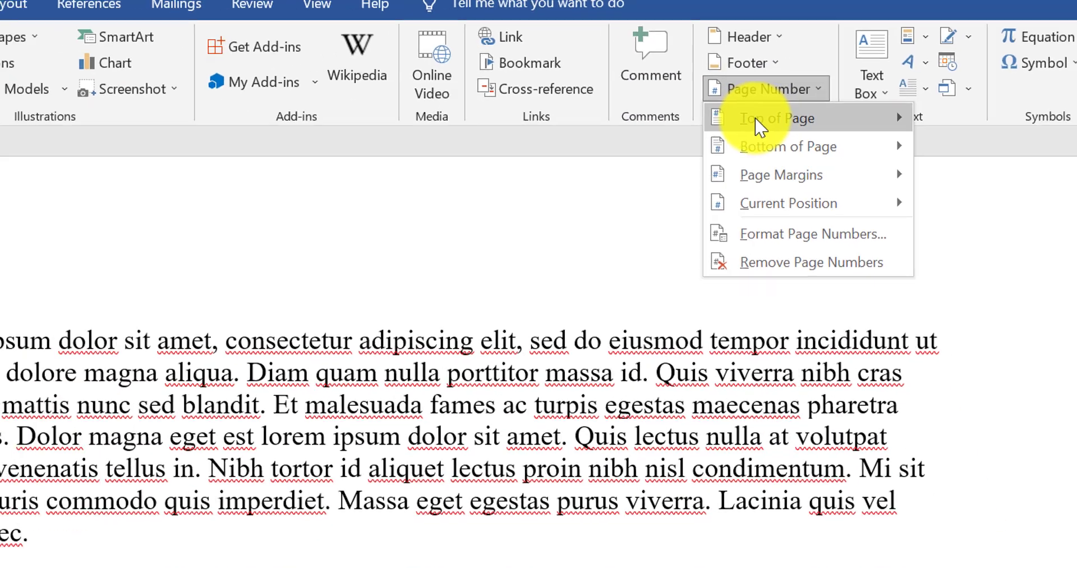
mouse_move(728, 189)
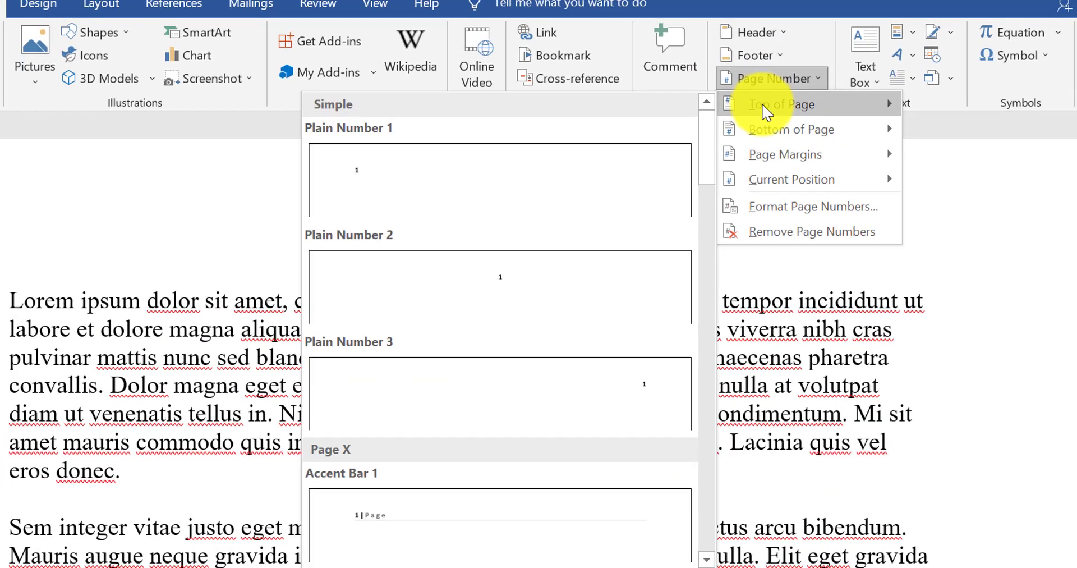
mouse_move(763, 135)
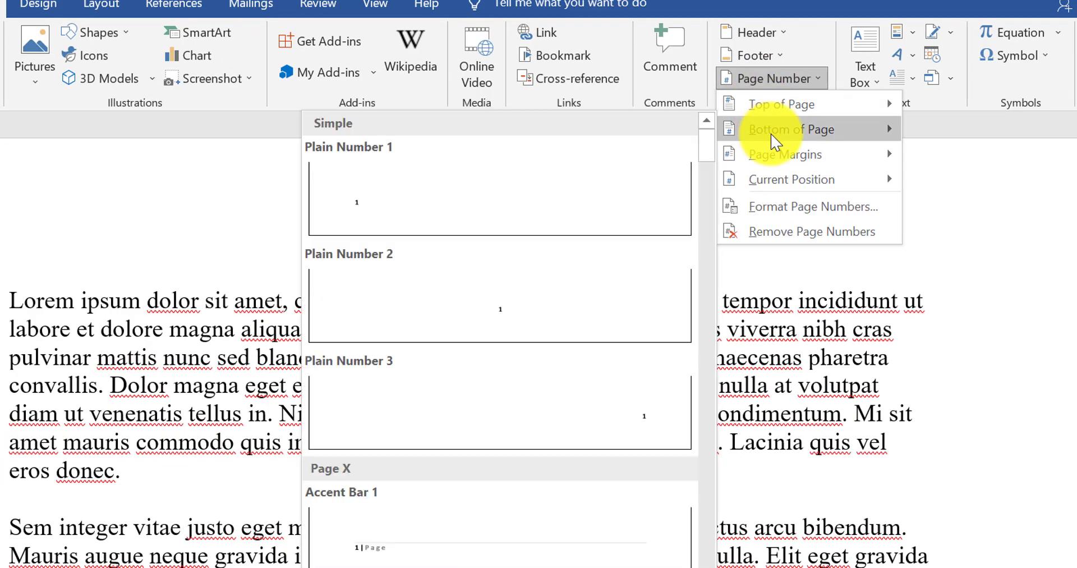
left_click(655, 403)
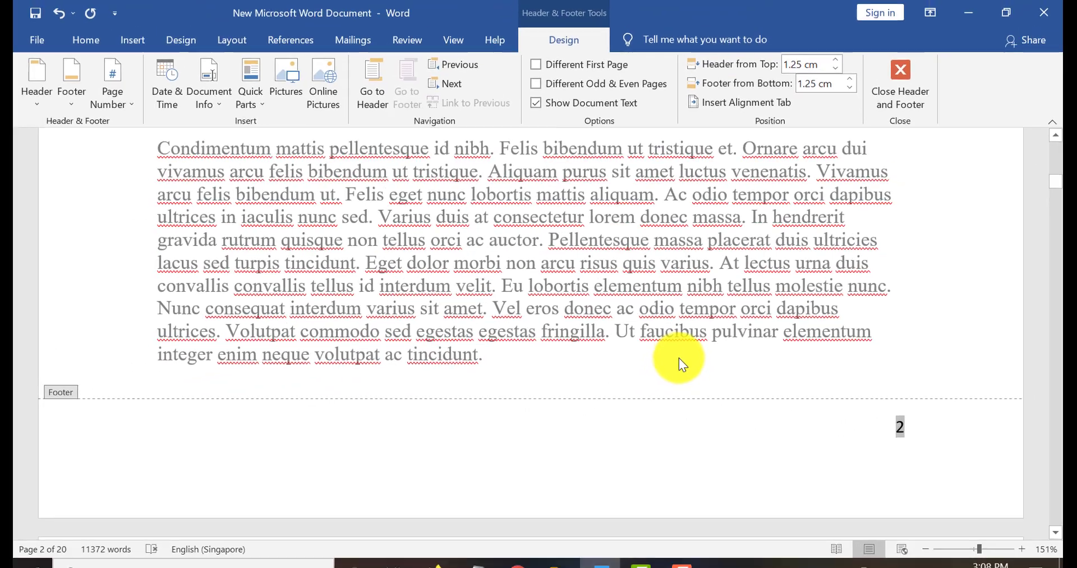
scroll(954, 331, "up", 10)
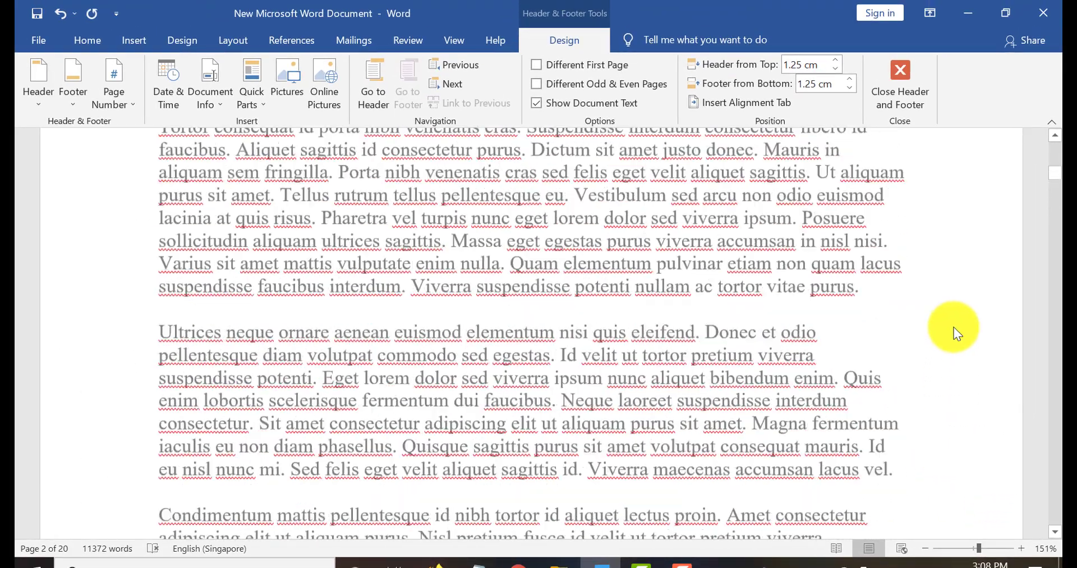
scroll(960, 337, "down", 12)
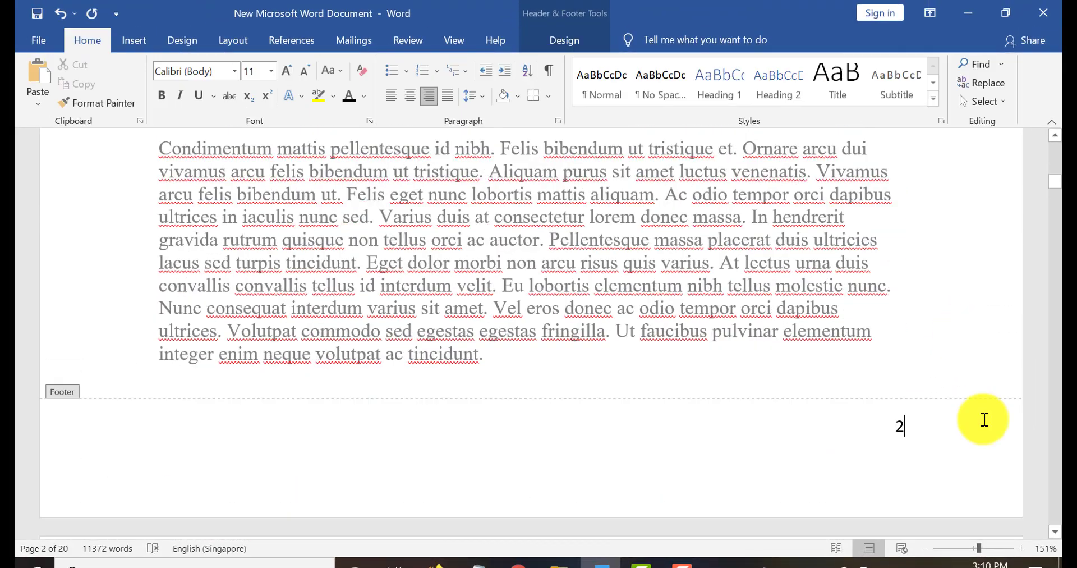
Step: Add a centred line with the website address below the page number in the footer
key("Return")
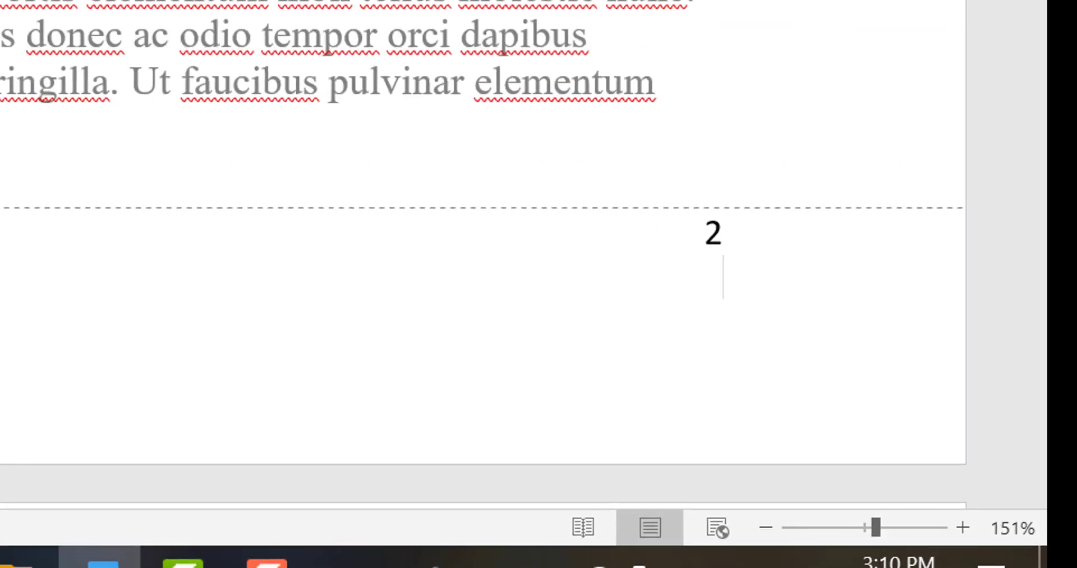
left_click(386, 83)
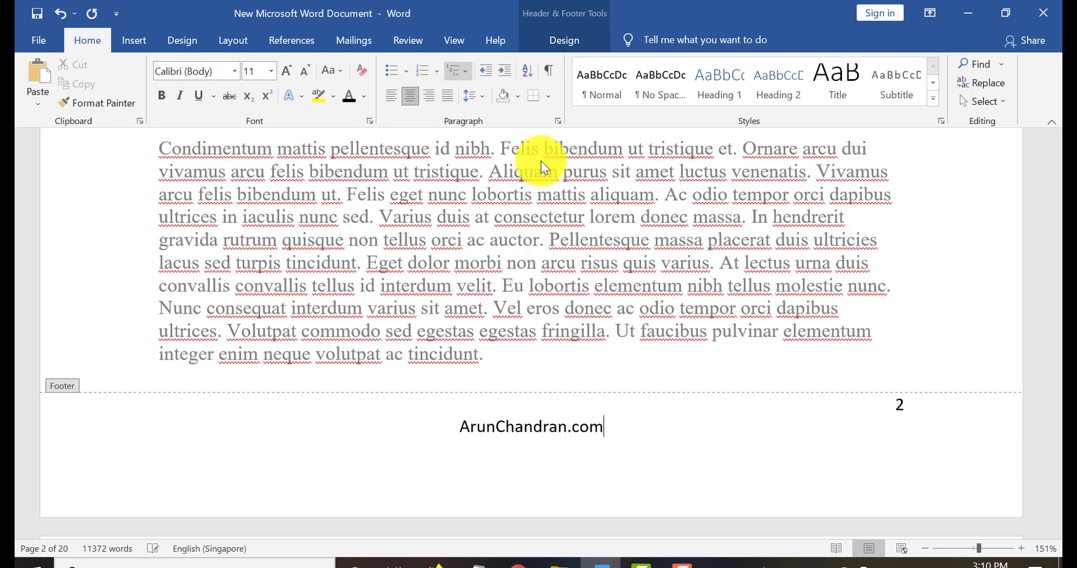
Step: Format the website address in the footer in Arial at size 8
triple_click(553, 426)
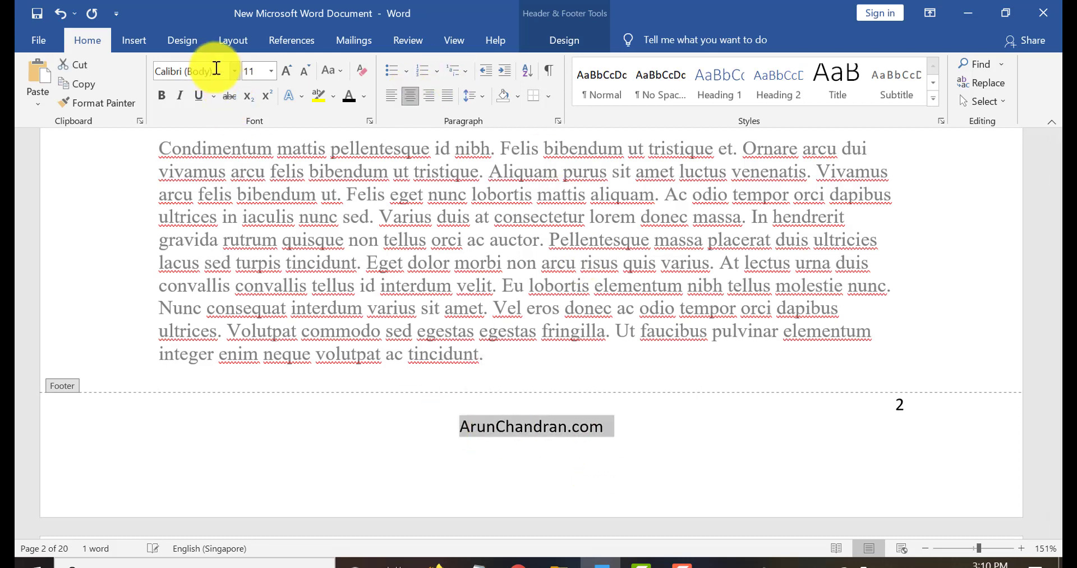
left_click(235, 72)
left_click(178, 168)
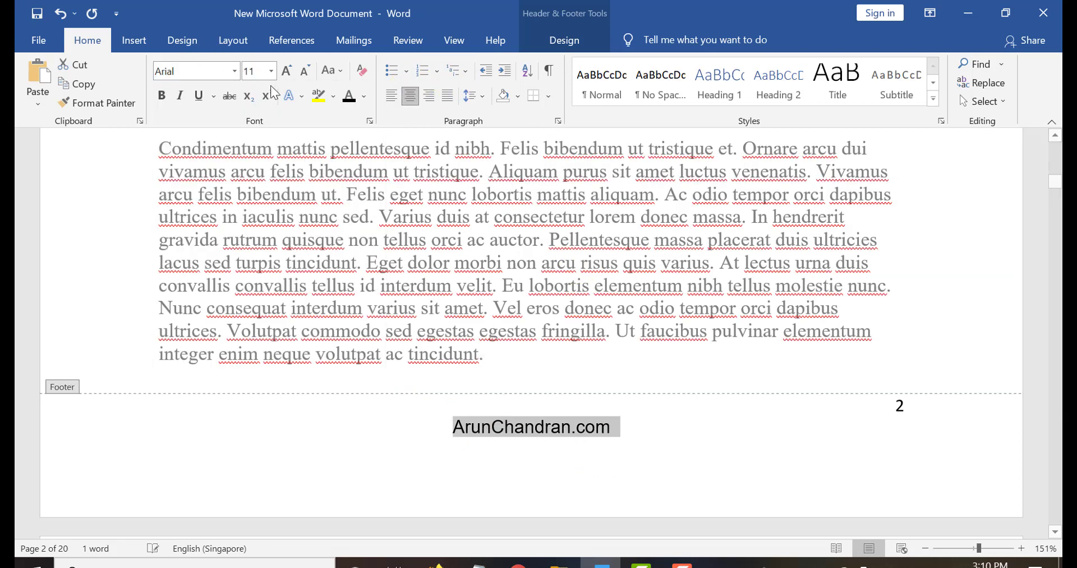
left_click(271, 71)
left_click(251, 90)
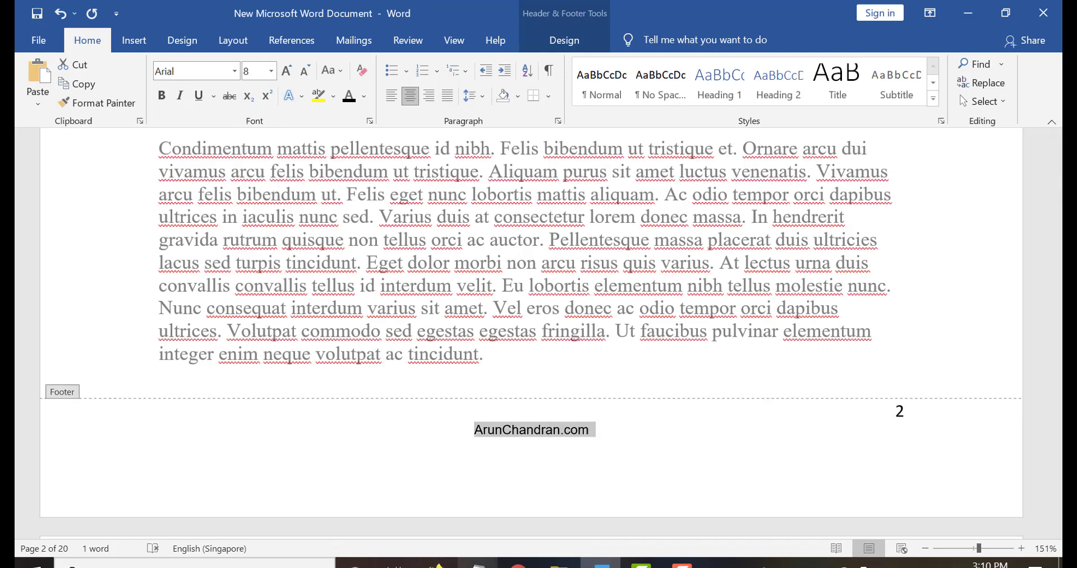
Step: Copy the website's URL from the browser and hyperlink the footer text in the Word document to it
left_click(437, 564)
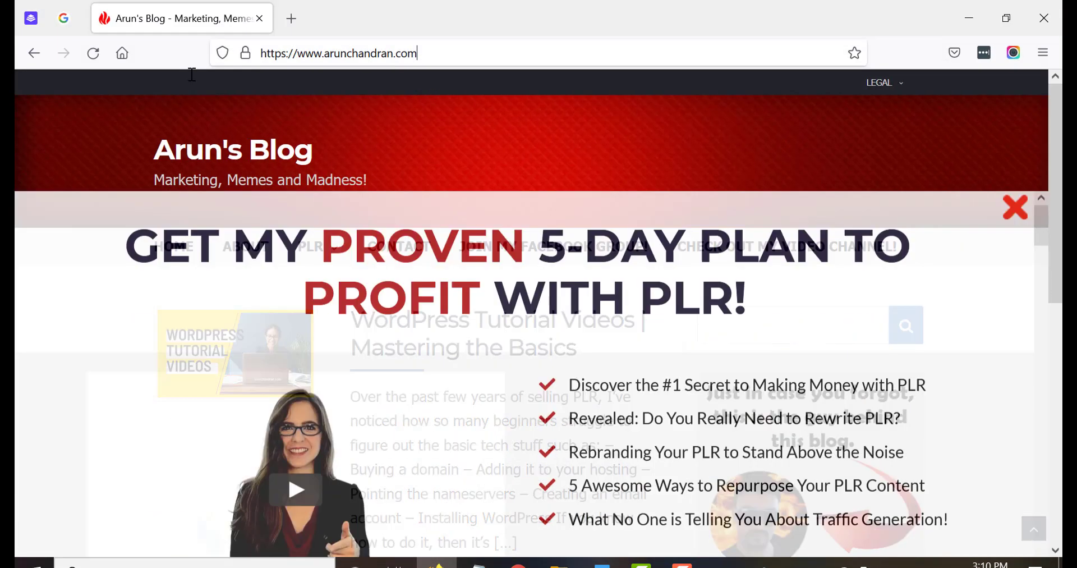
key("ctrl+l")
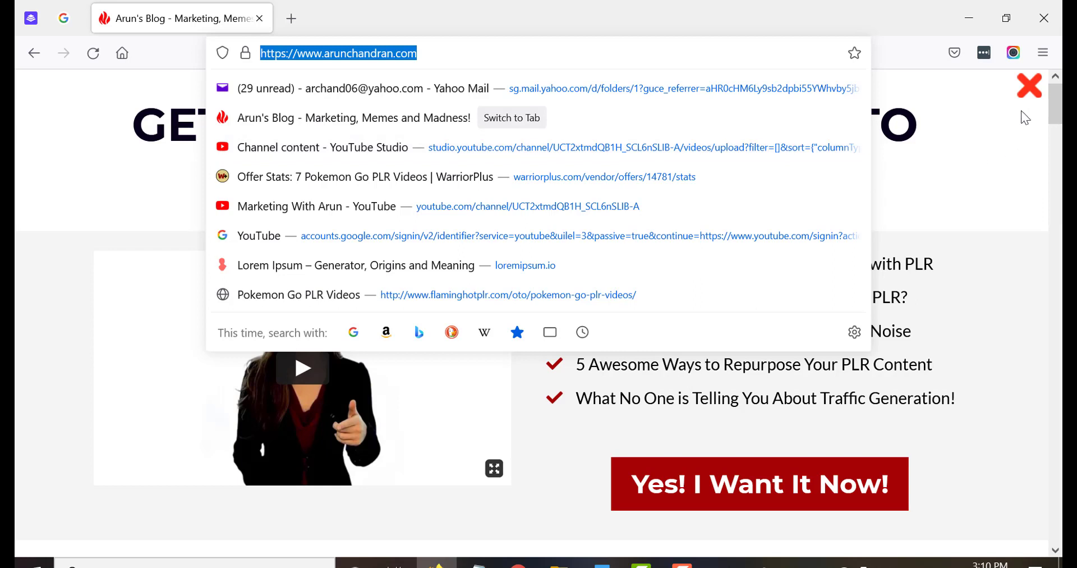
left_click(1030, 88)
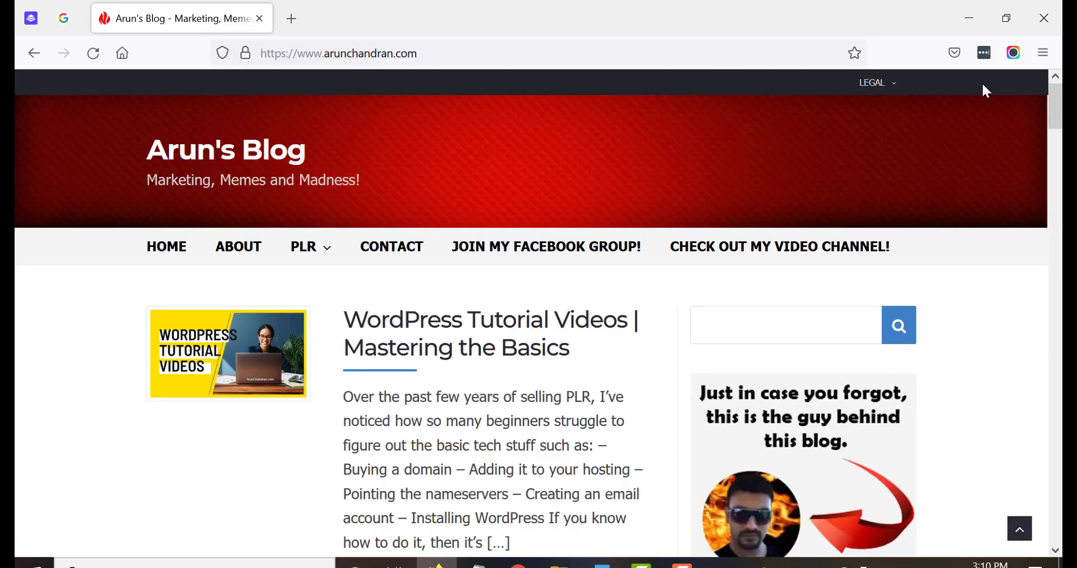
left_click(976, 26)
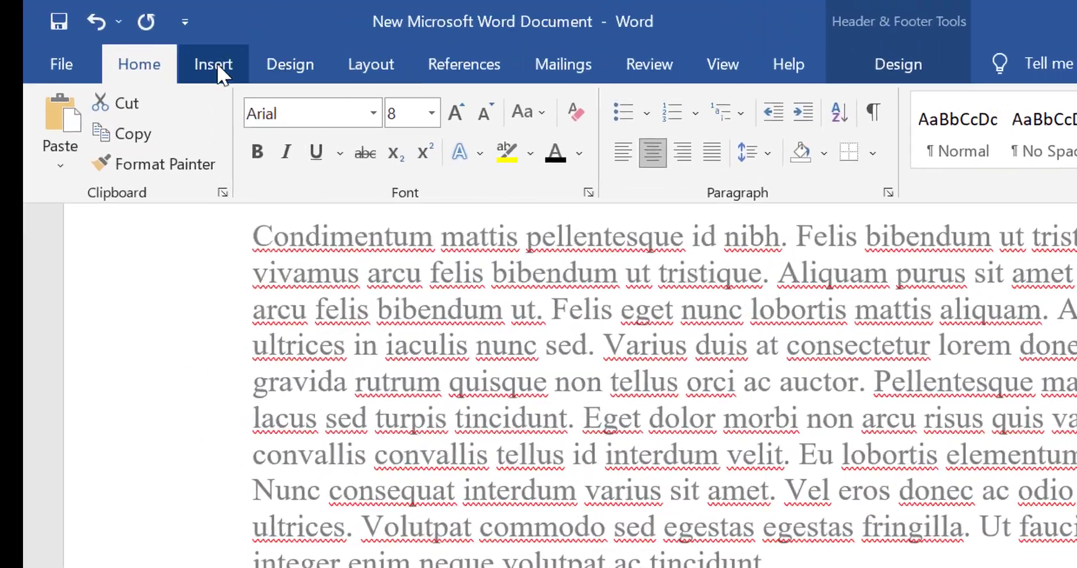
left_click(134, 40)
left_click(954, 105)
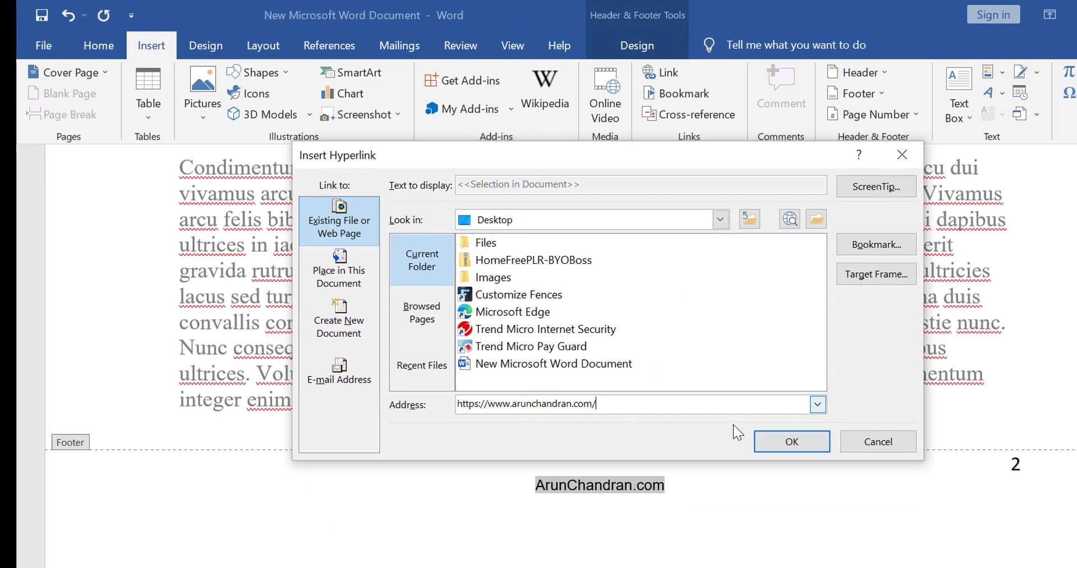
left_click(779, 441)
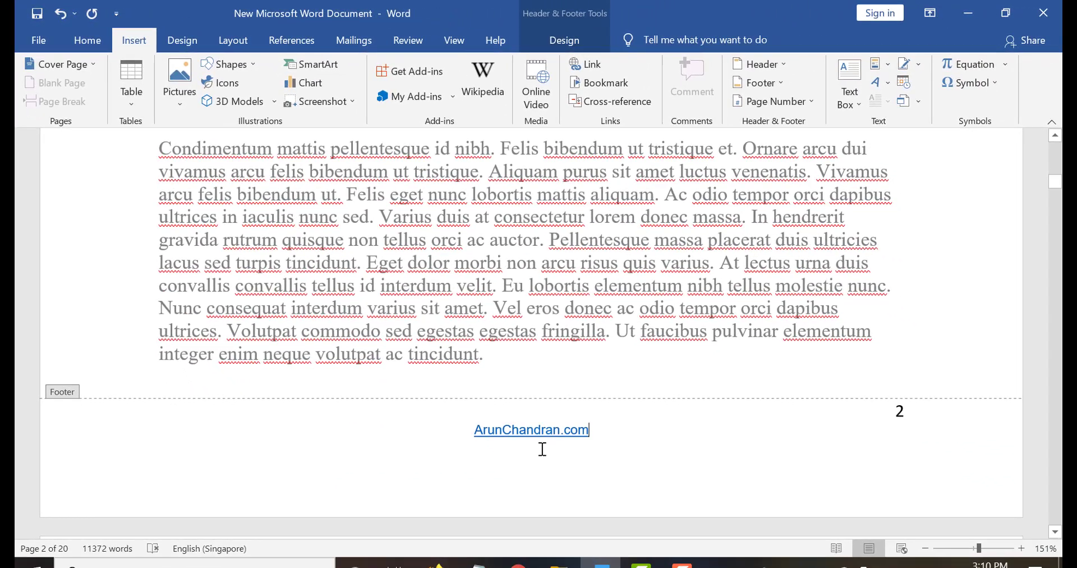
Step: Add a centred page header with the author's first name in the possessive followed by "Lorem Ipsum Masterpiece", and return to the body text
scroll(531, 441, "up", 20)
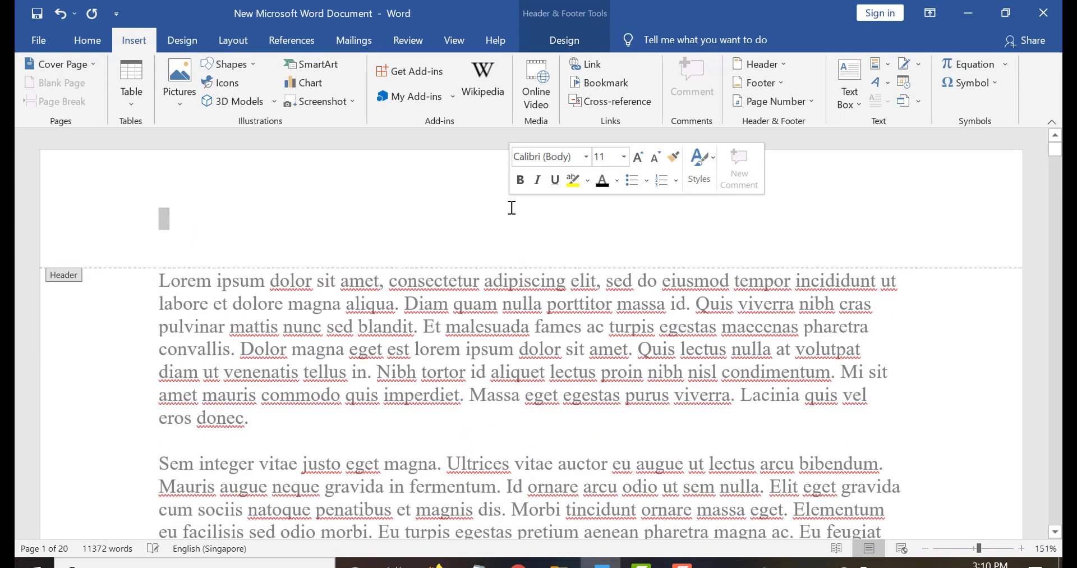
left_click(87, 40)
left_click(410, 96)
type("Aru")
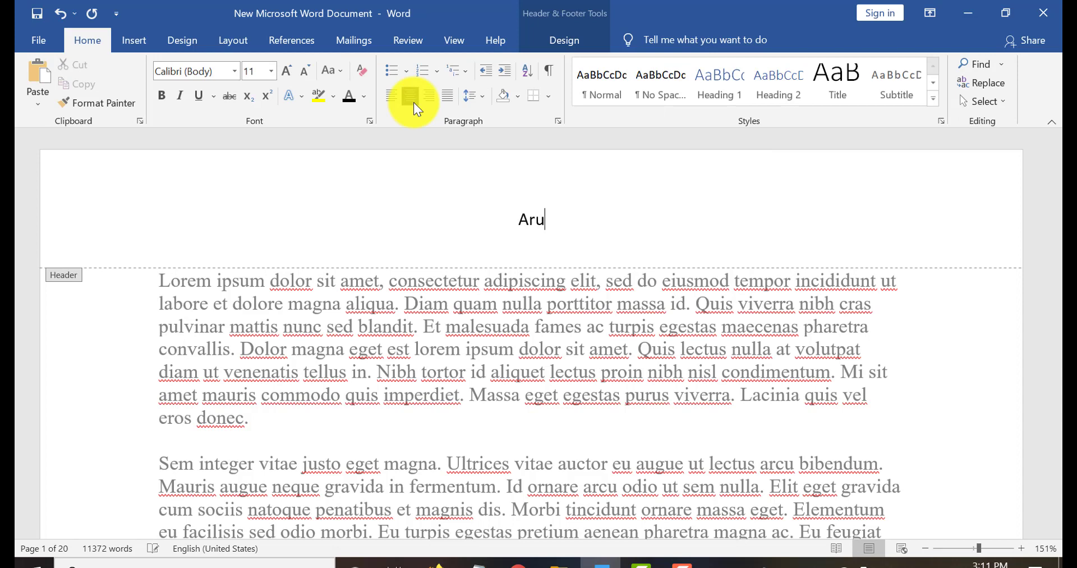
type("n's Lore")
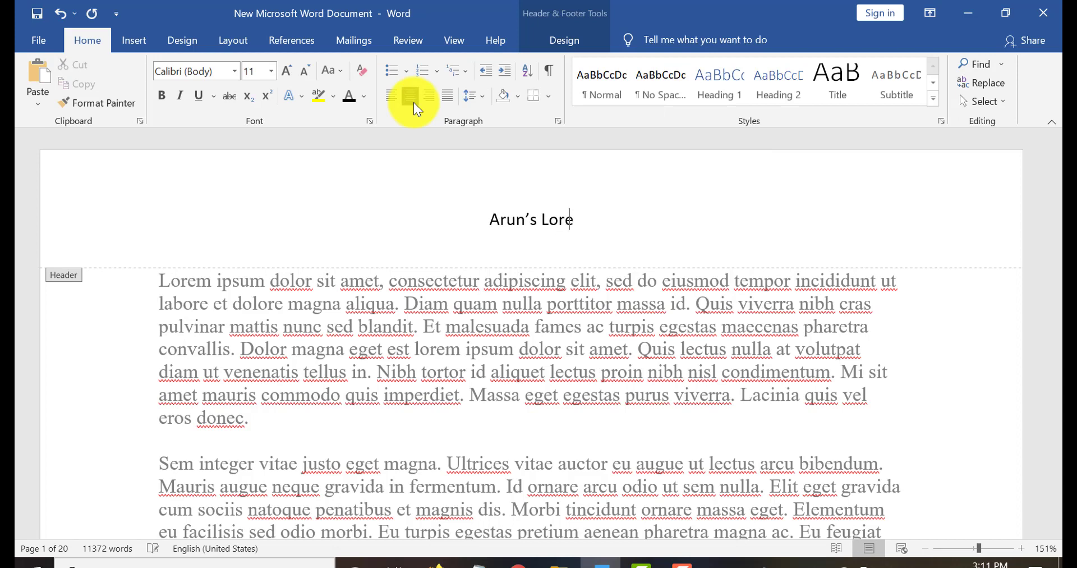
type("m Ipsum ")
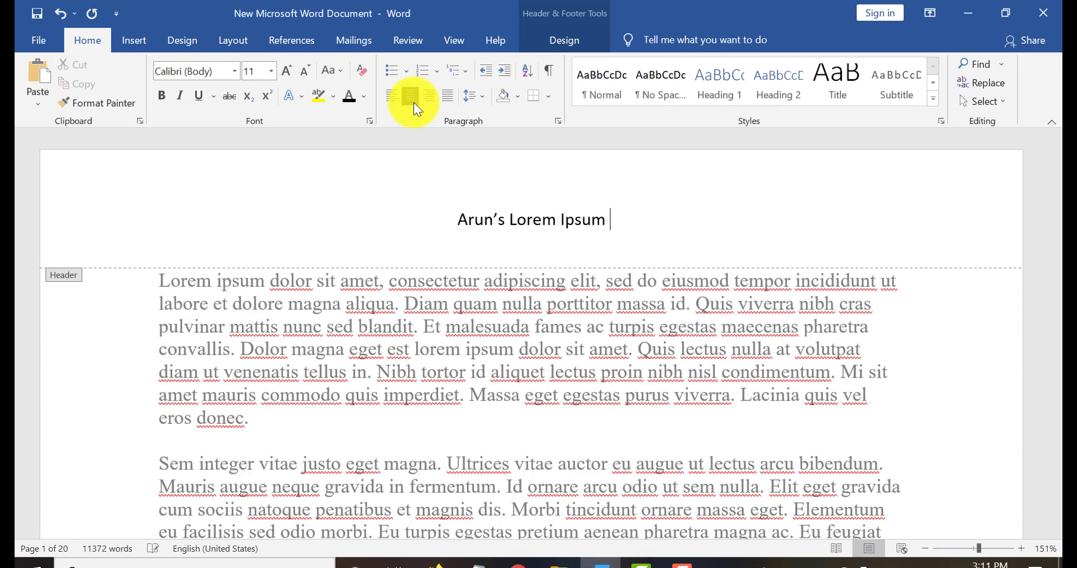
type("Masterpiece")
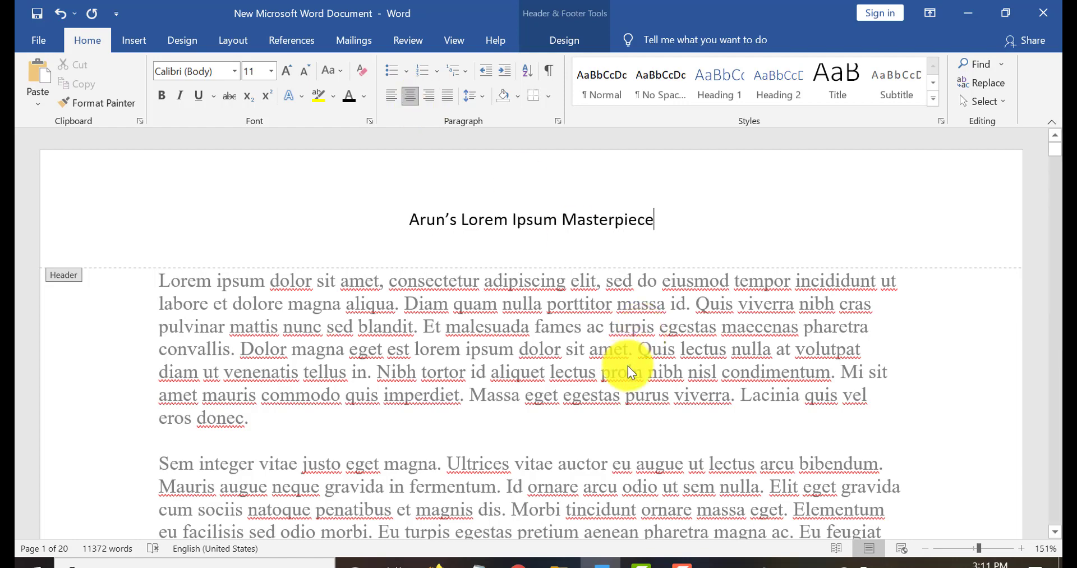
double_click(904, 341)
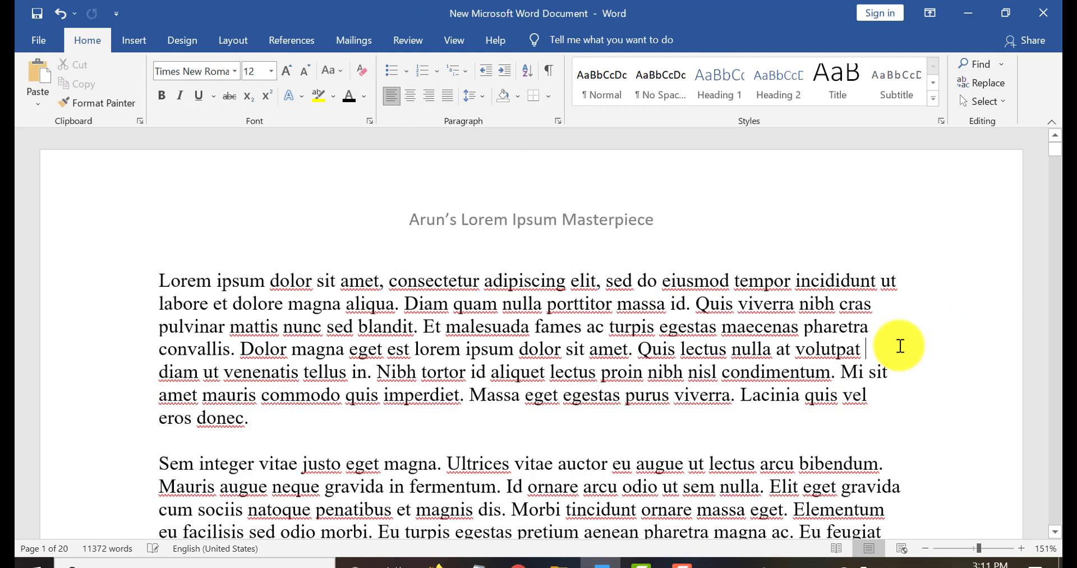
Step: Examine the header title, footer link and page numbers across the document's first pages
scroll(901, 344, "down", 15)
scroll(898, 344, "down", 8)
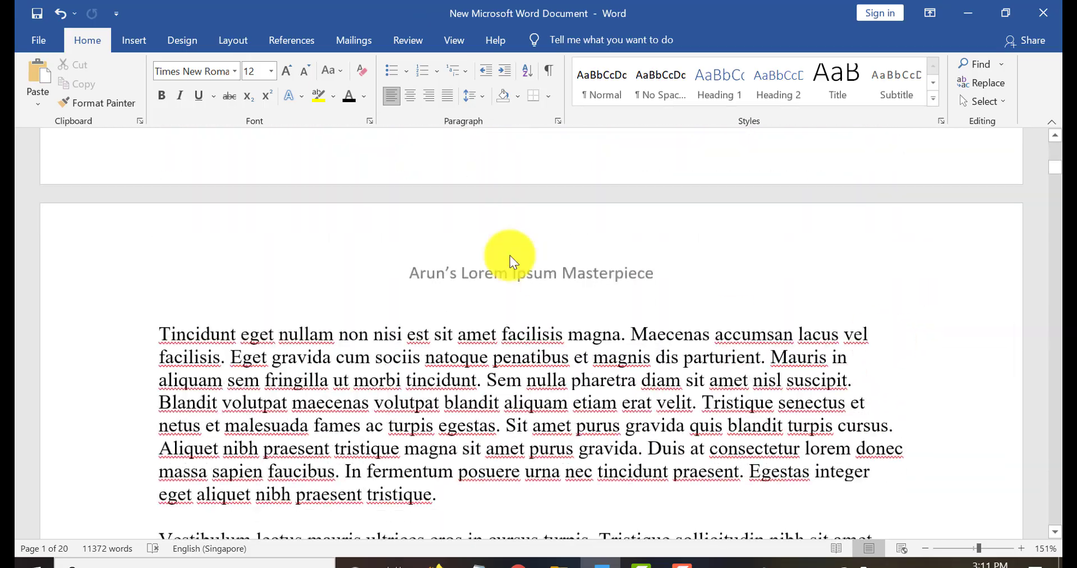
scroll(655, 277, "down", 12)
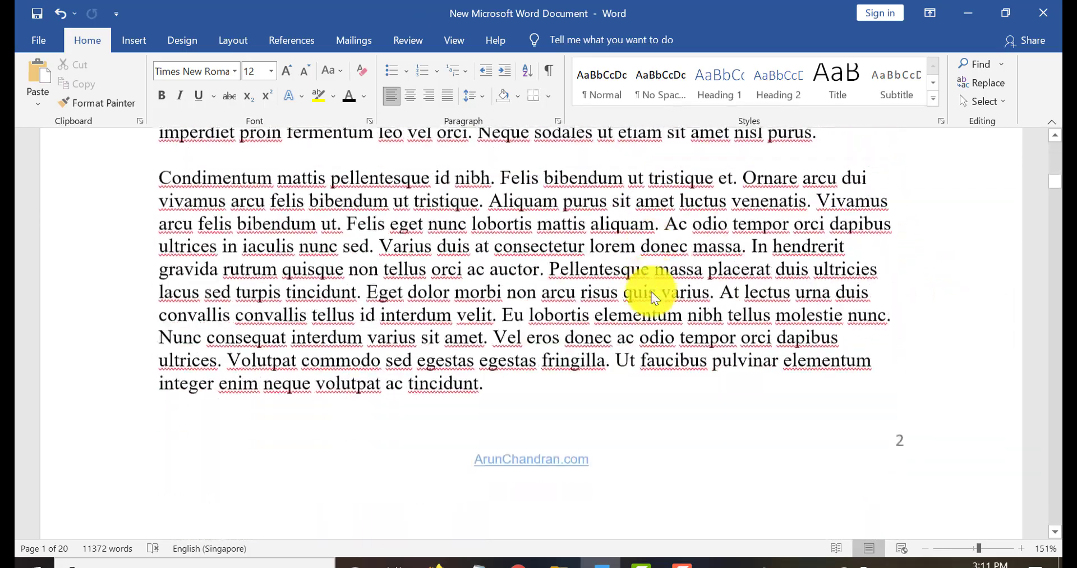
scroll(896, 258, "up", 3)
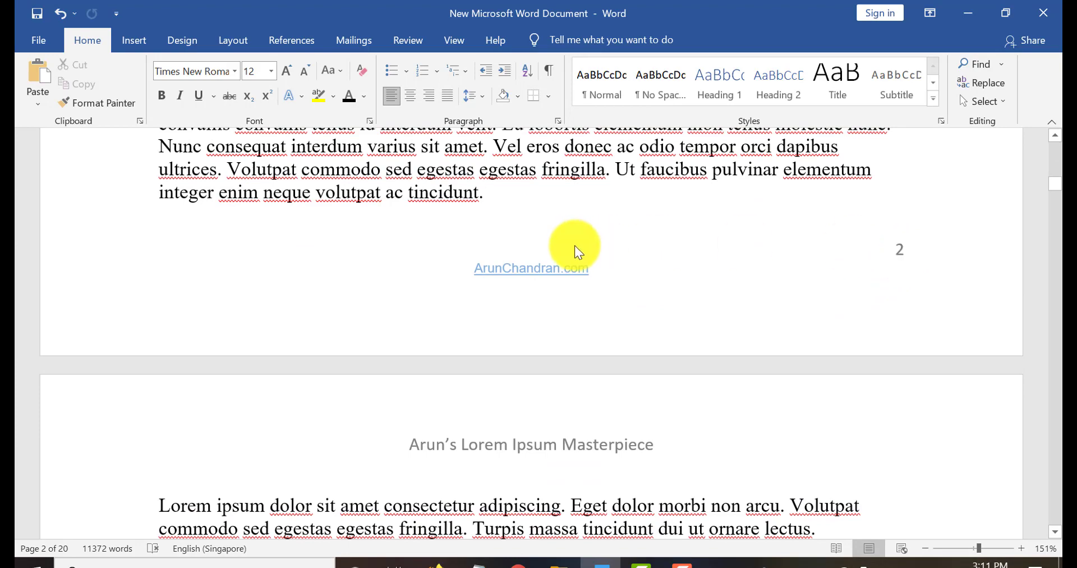
scroll(556, 270, "up", 8)
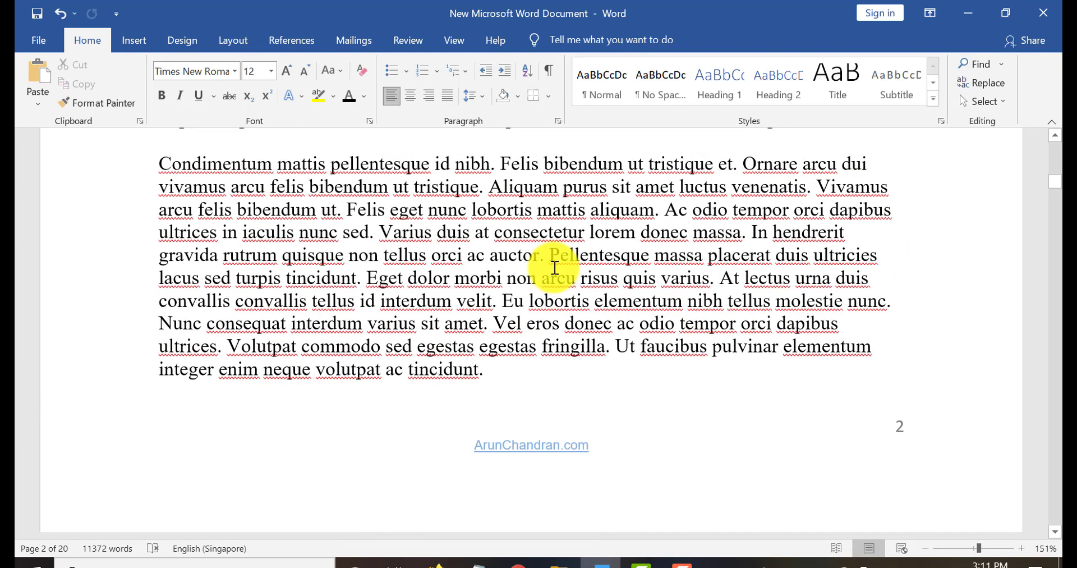
scroll(556, 265, "down", 5)
scroll(532, 318, "up", 15)
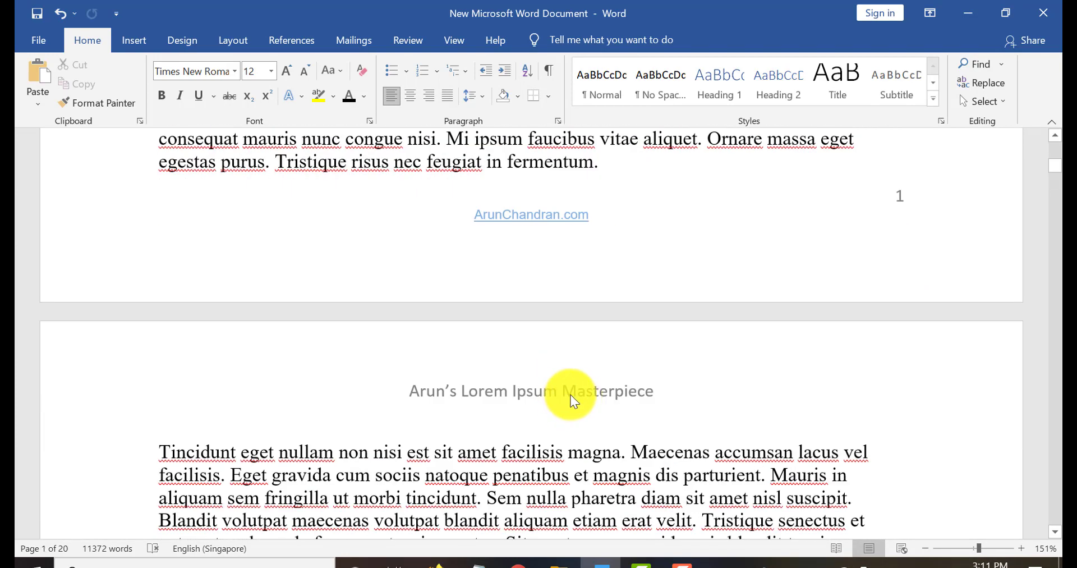
double_click(736, 386)
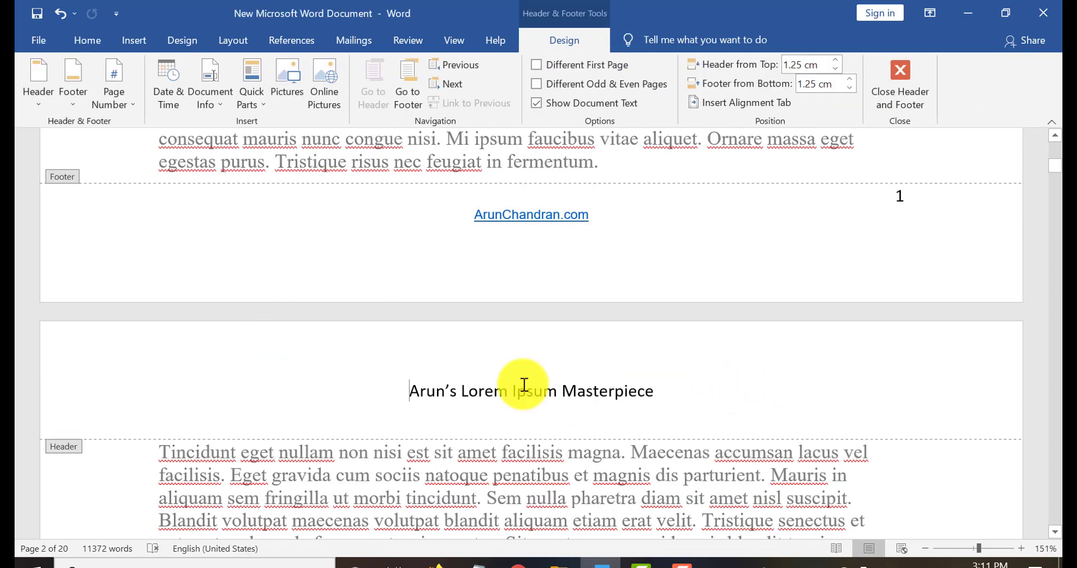
scroll(590, 382, "down", 10)
scroll(590, 382, "down", 5)
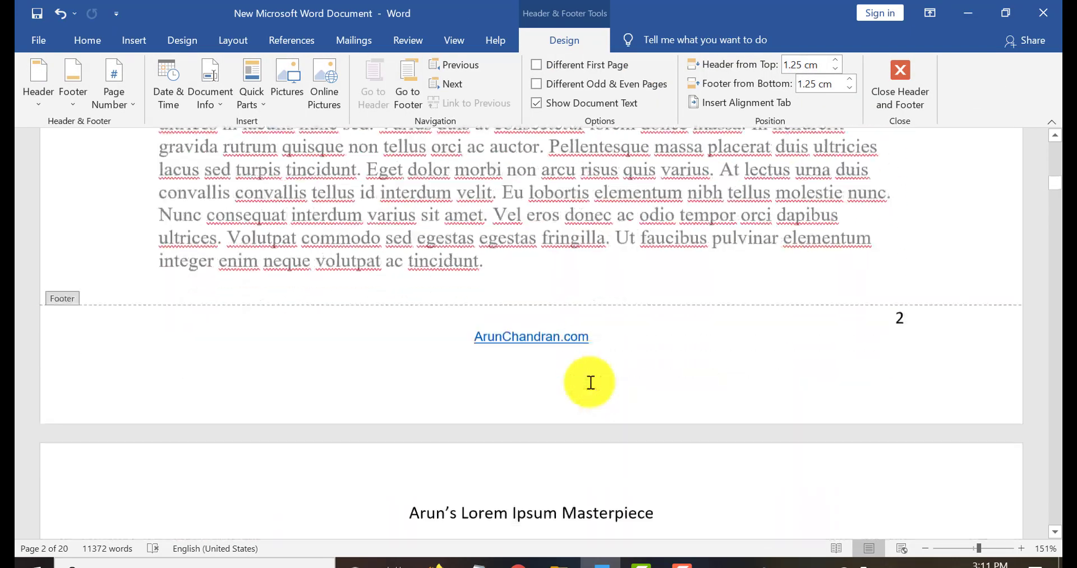
double_click(907, 206)
Step: Save the document as a PDF named New Microsoft Word Document on the desktop
left_click(44, 42)
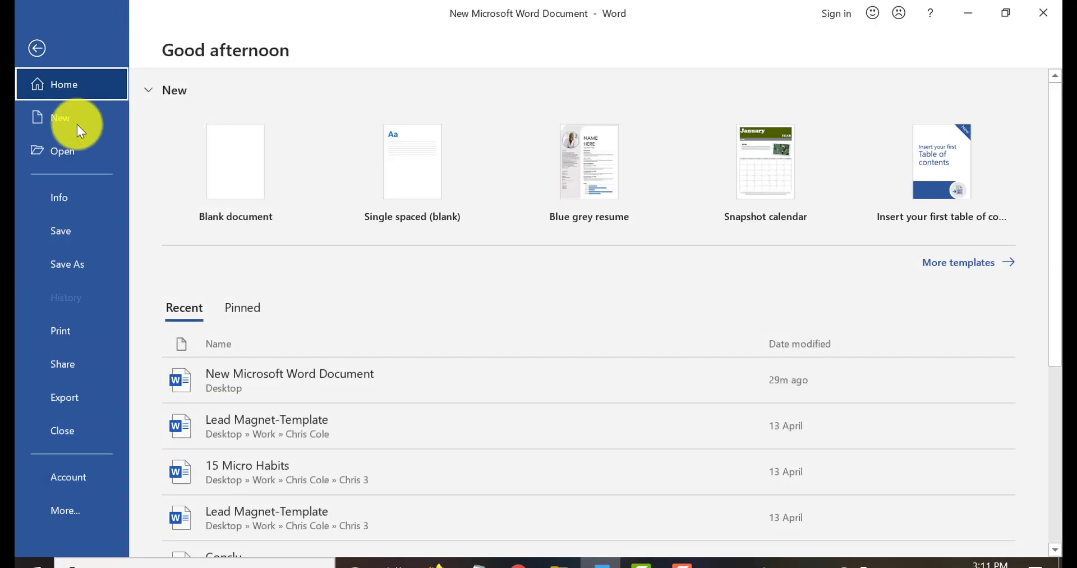
left_click(73, 261)
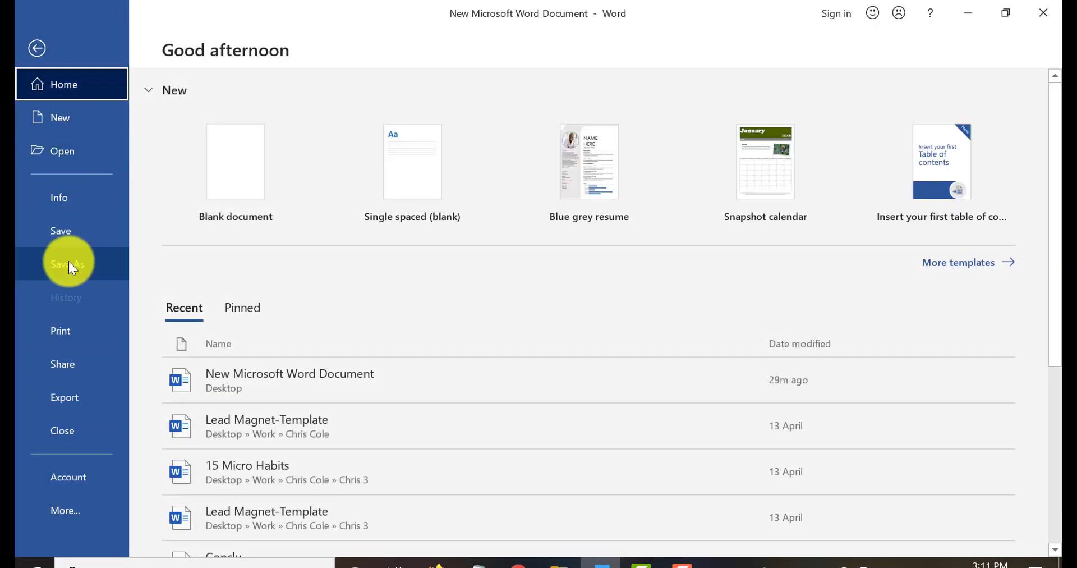
left_click(521, 187)
left_click(168, 294)
left_click(138, 393)
left_click(420, 437)
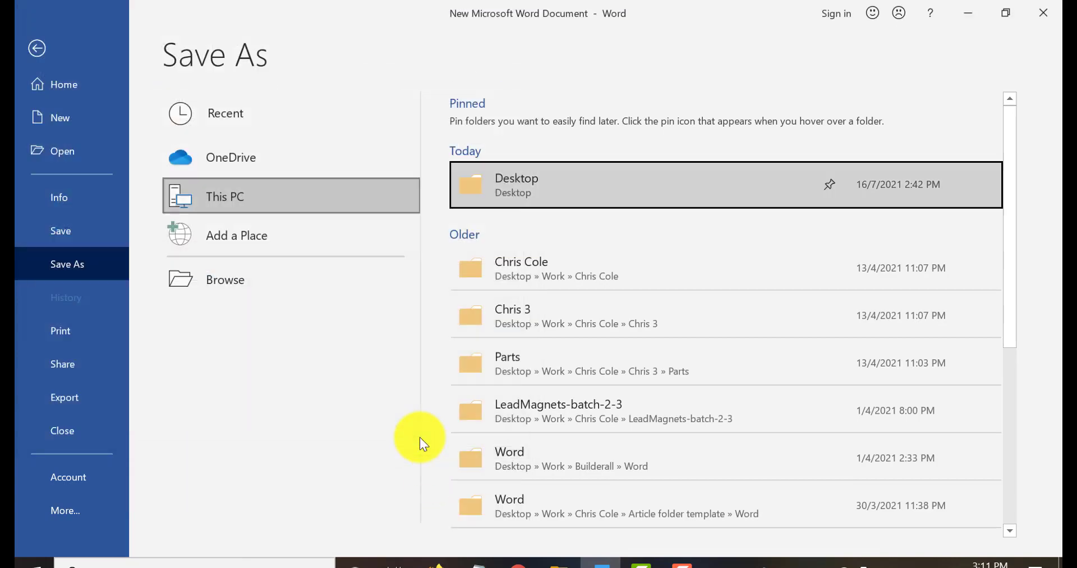
Step: Check the headers, footers and page numbers throughout the exported PDF in Acrobat Reader and test the website link on page 15
left_click_drag(854, 129, 856, 145)
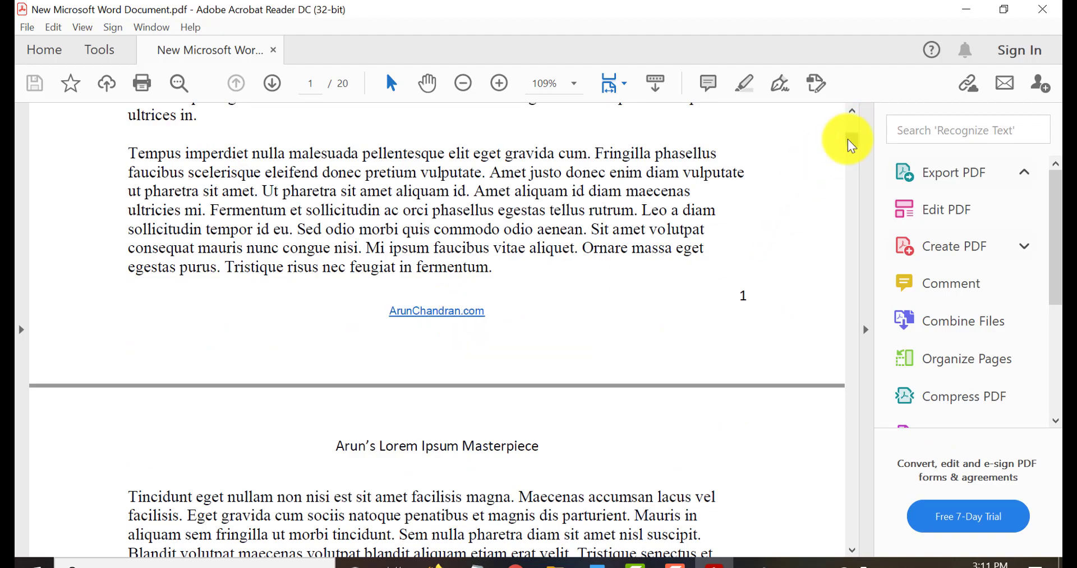
left_click_drag(851, 140, 847, 425)
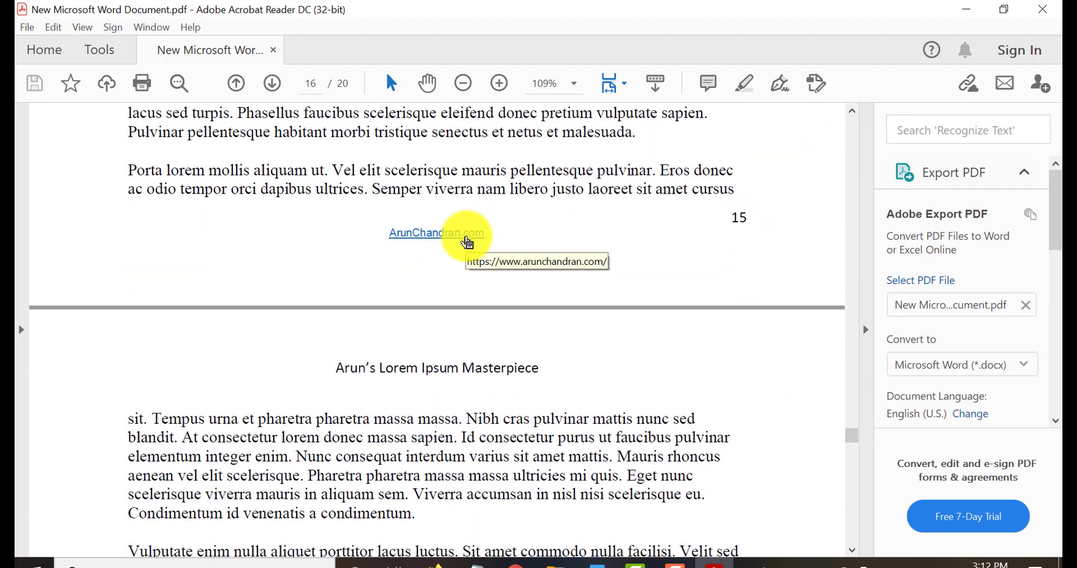
left_click(466, 243)
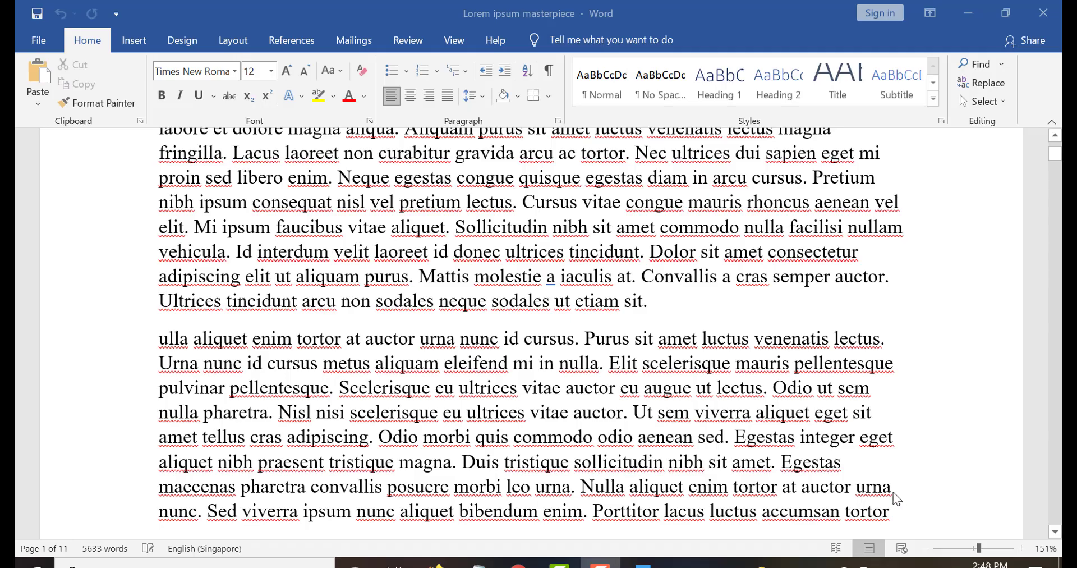
Step: In the Lorem ipsum masterpiece document, add two line breaks after "Porttitor lacus luctus accumsan tortor" to make room between the paragraphs
scroll(895, 498, "down", 3)
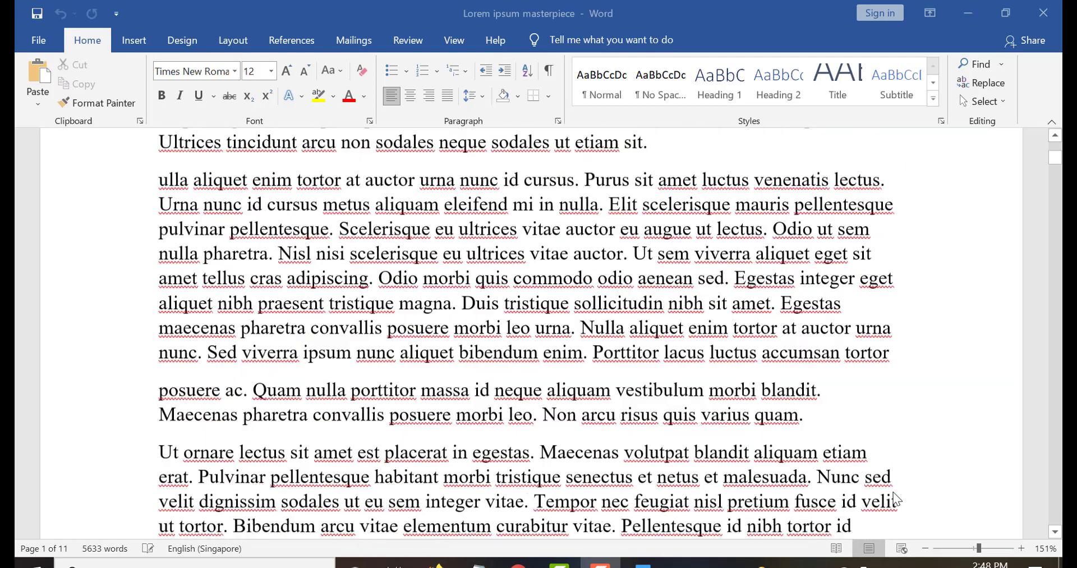
left_click(907, 336)
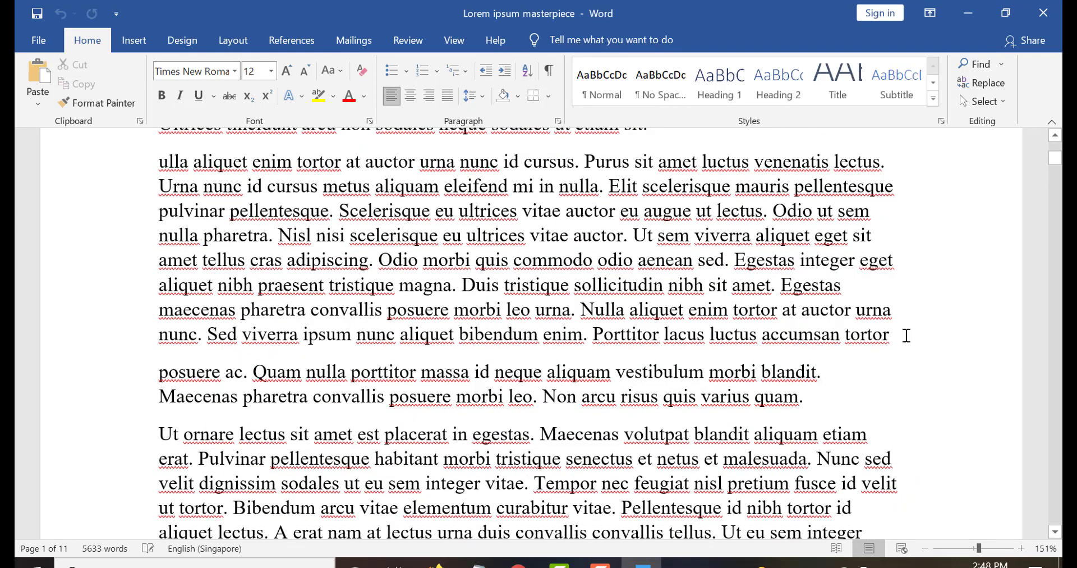
key("Return")
key("Return")
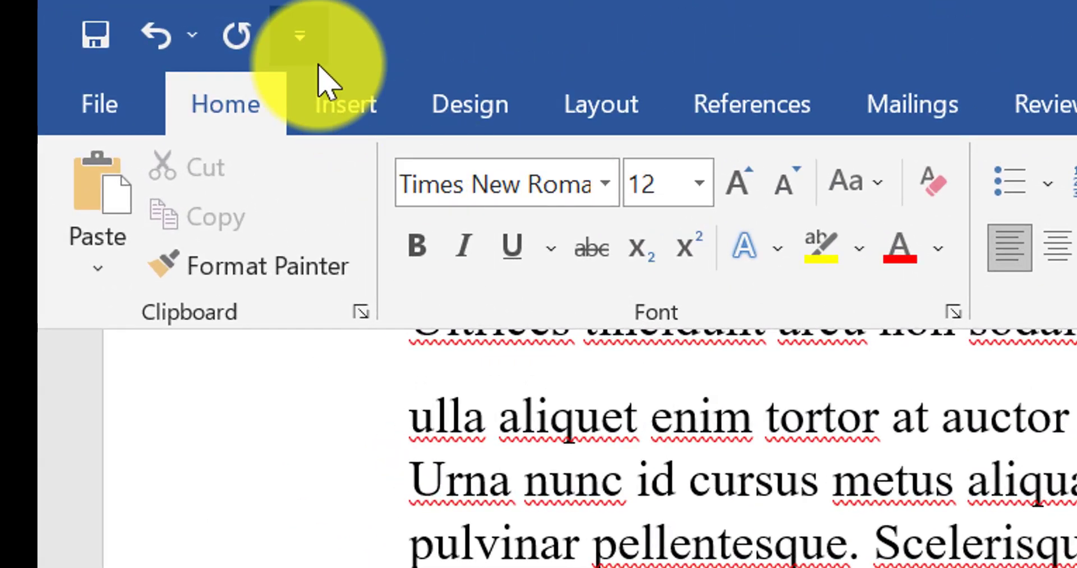
Step: Insert a Simple Text Box near the blank space above the "posuere ac" paragraph
left_click(340, 106)
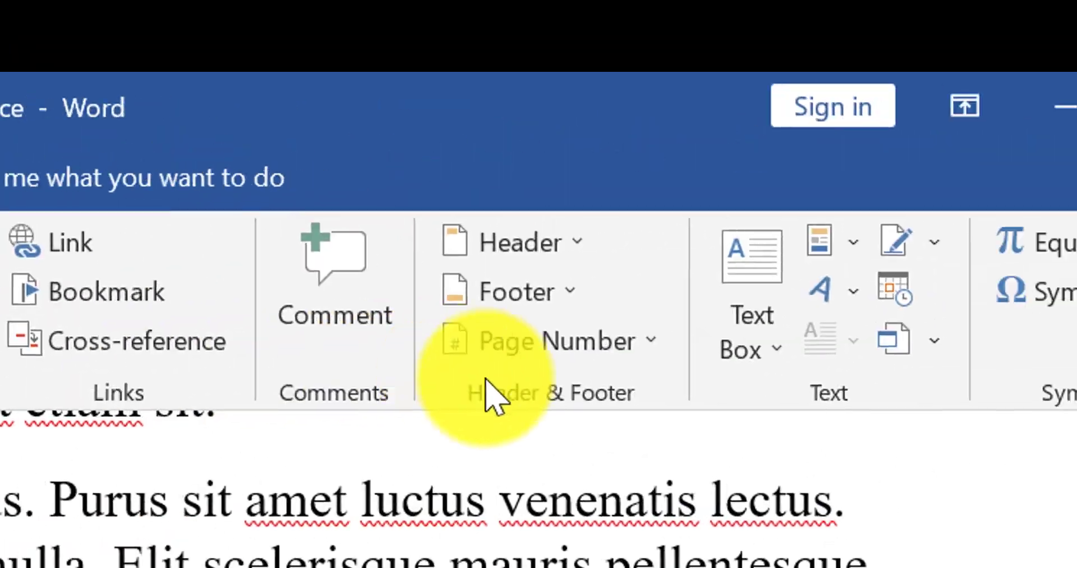
left_click(637, 335)
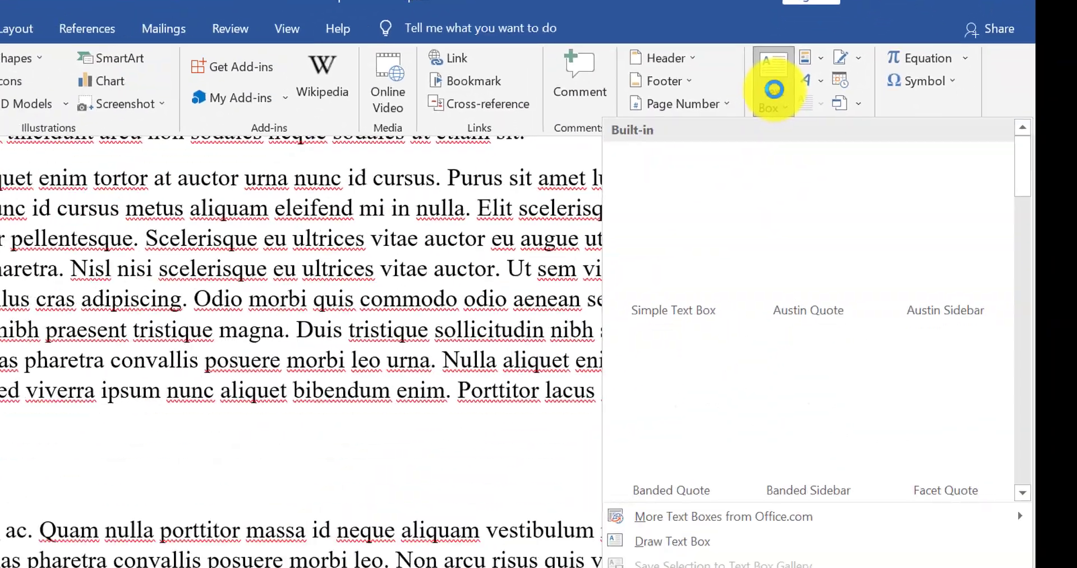
left_click(681, 236)
scroll(647, 281, "down", 3)
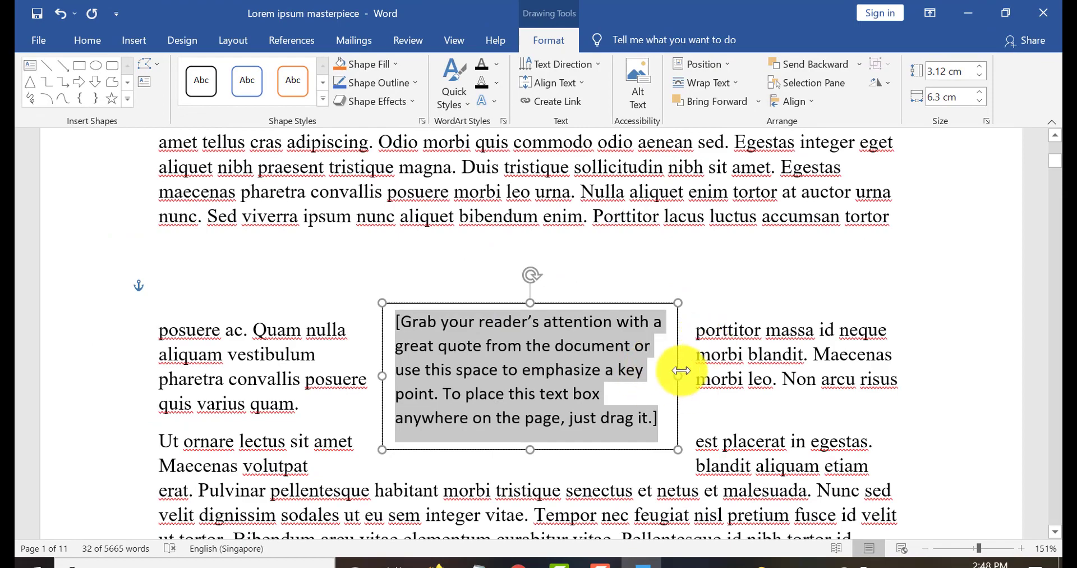
Step: Set the text box's wrapping to Top and Bottom so no body text runs beside it
left_click(680, 337)
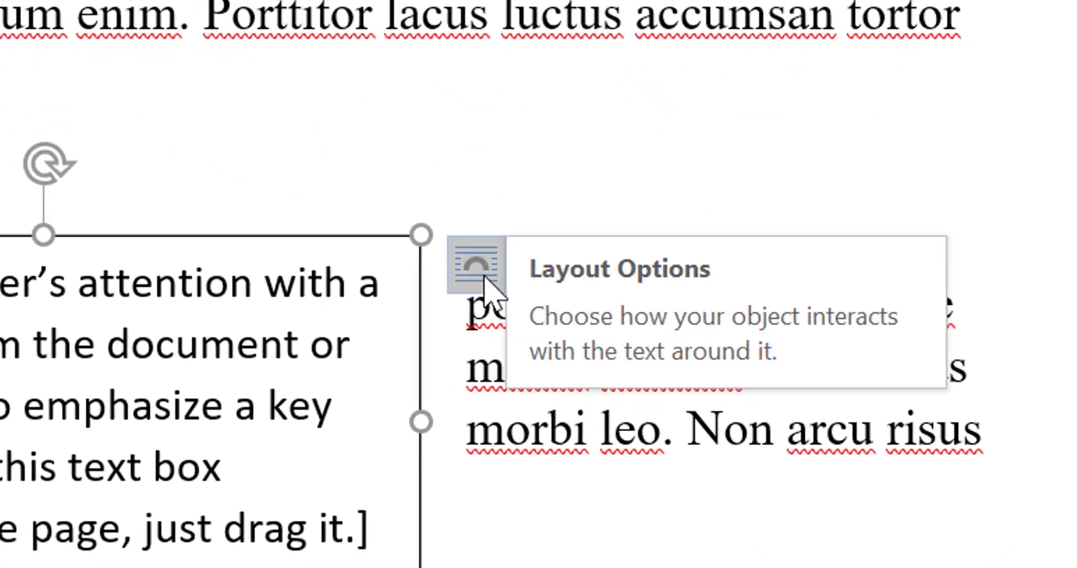
left_click(494, 284)
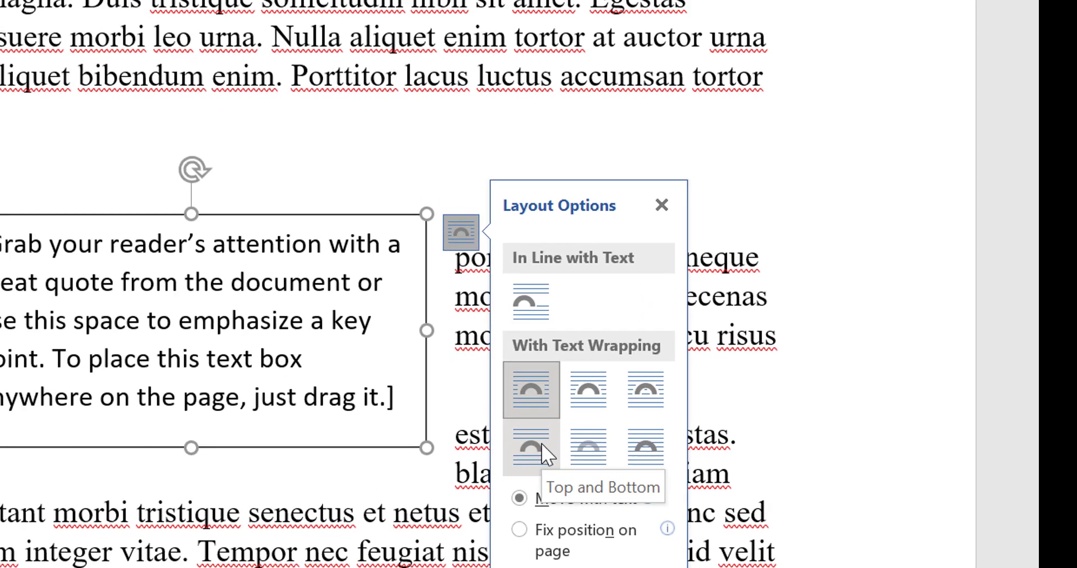
left_click(541, 443)
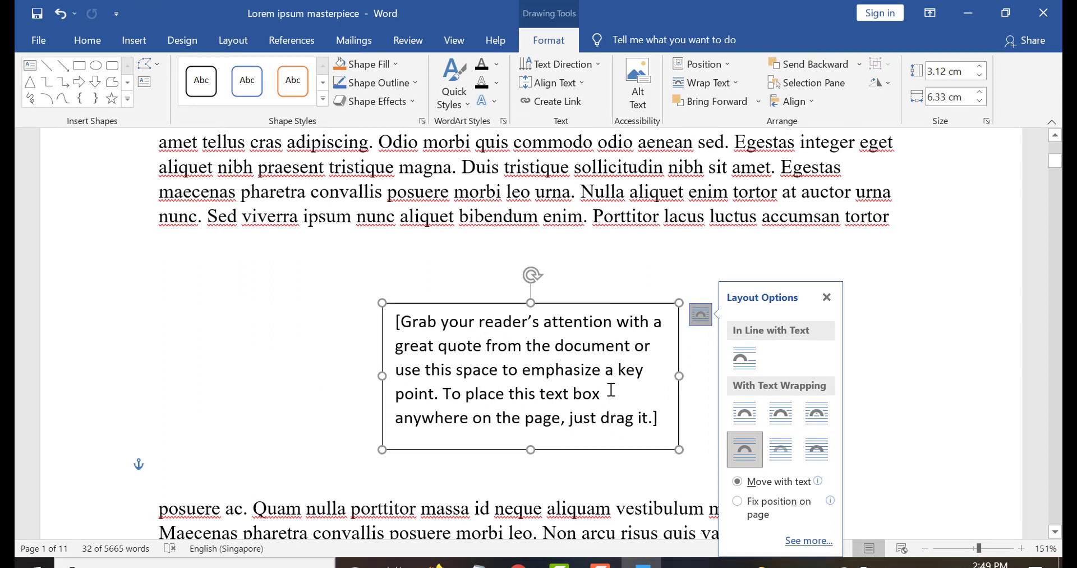
left_click(826, 298)
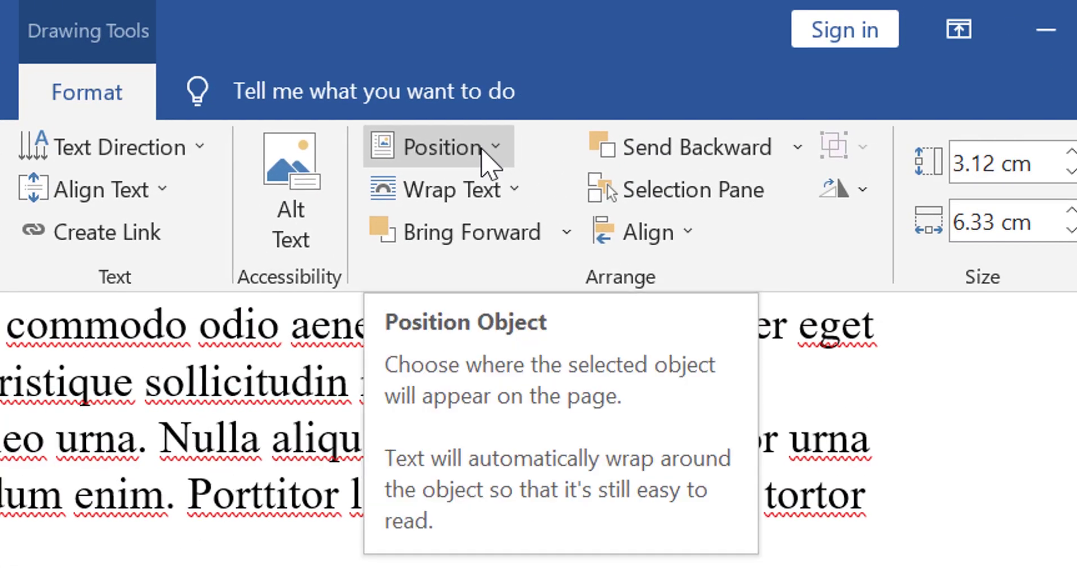
left_click(481, 150)
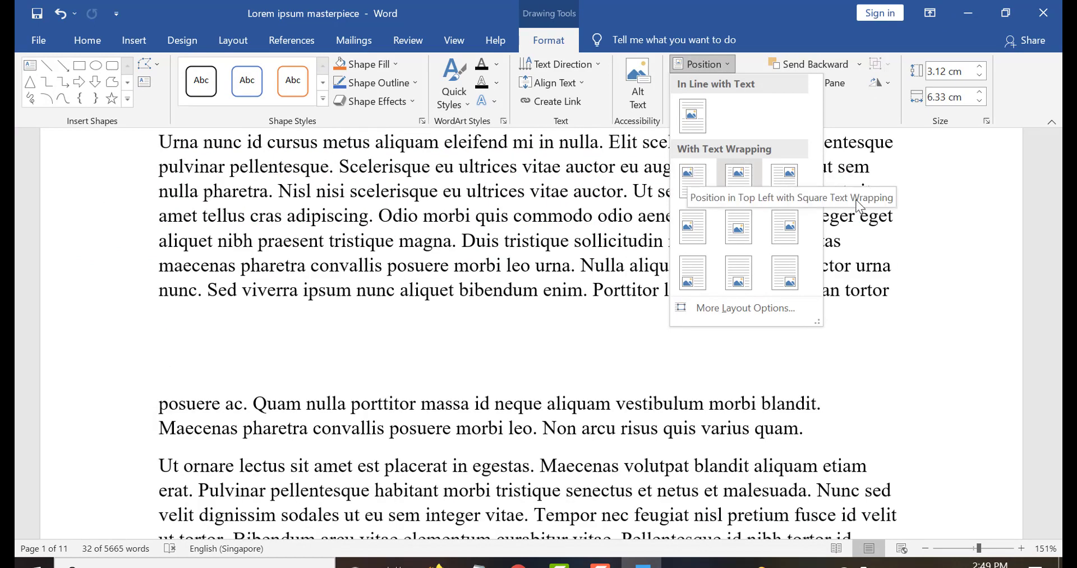
scroll(914, 227, "up", 5)
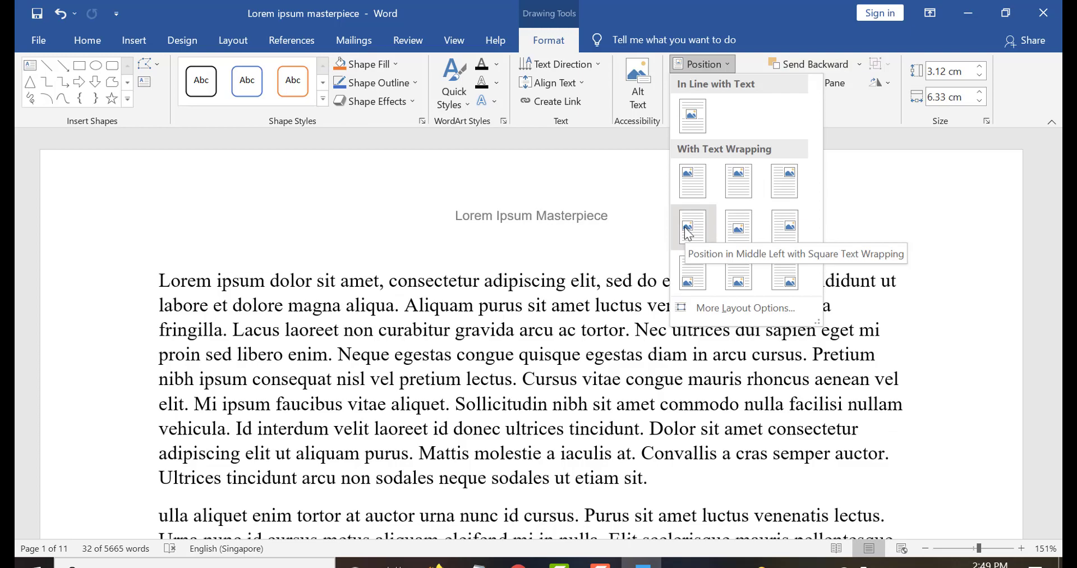
left_click(909, 289)
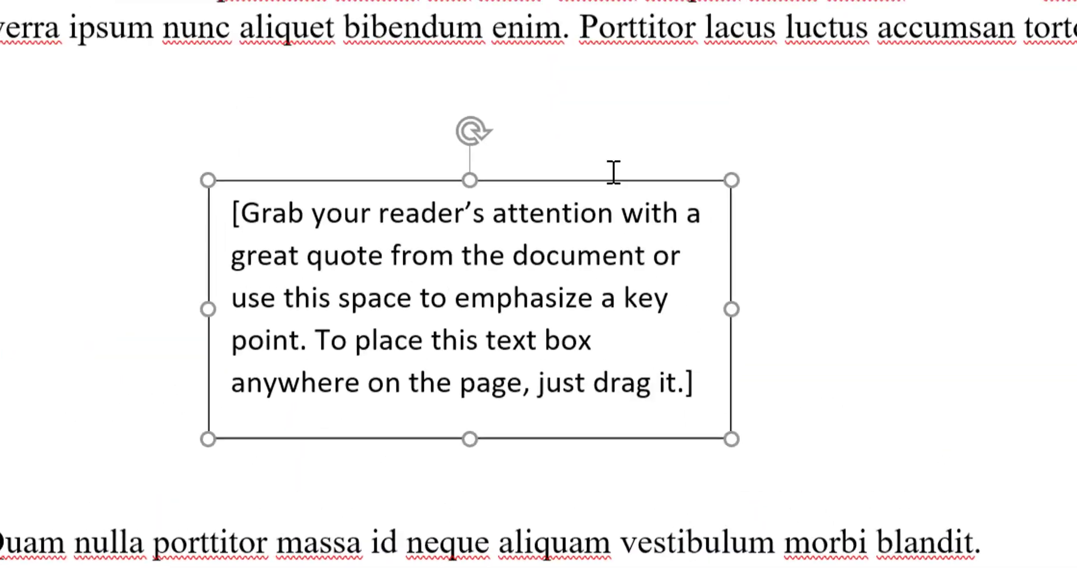
Step: Replace the placeholder quote in the text box with "State your important point."
left_click(528, 298)
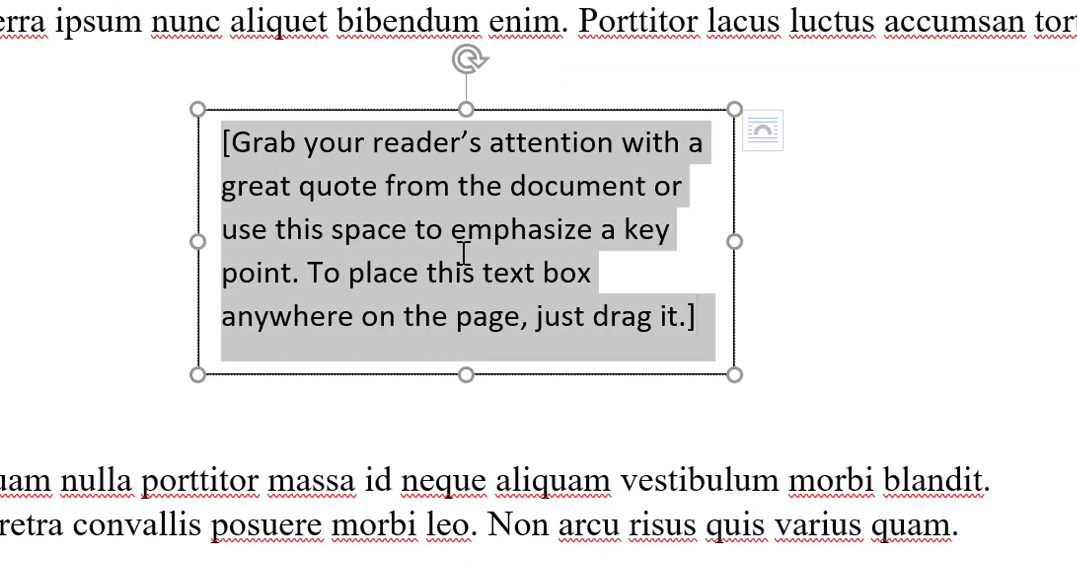
type("State your important")
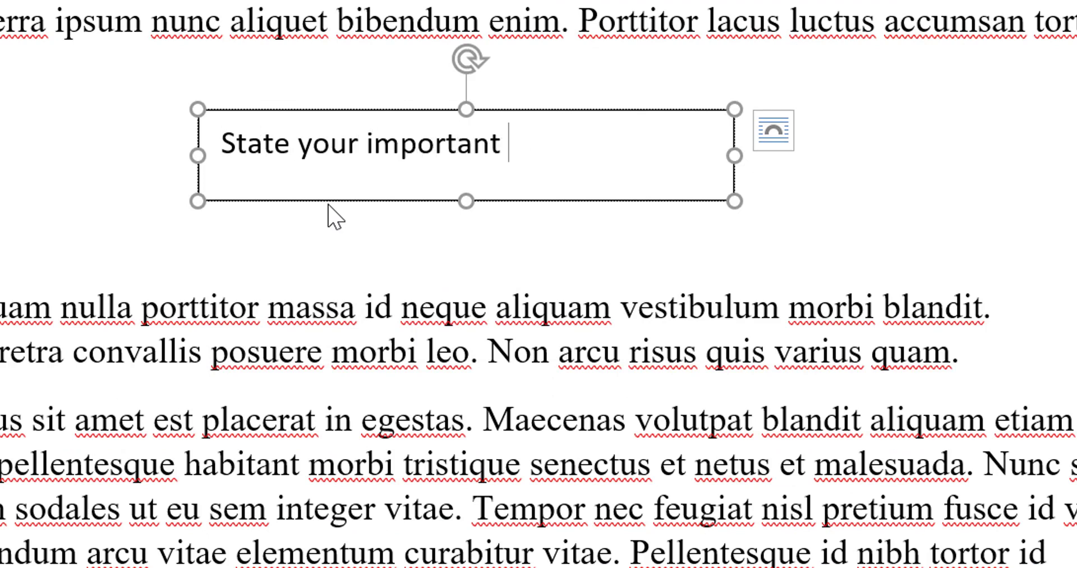
type("point.")
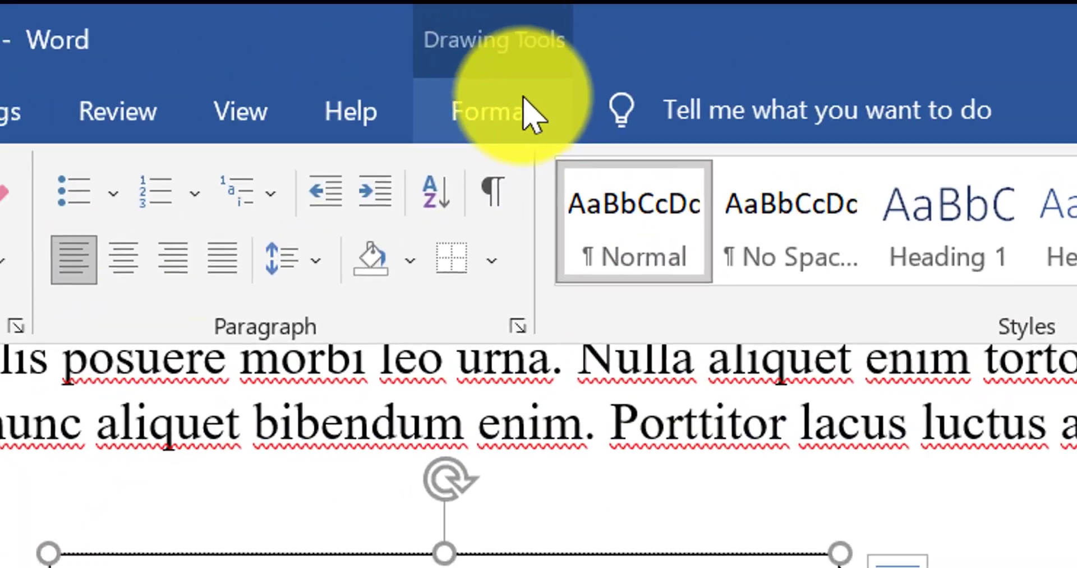
Step: Fill the text box with the lightest gold theme colour and deselect it
left_click(558, 37)
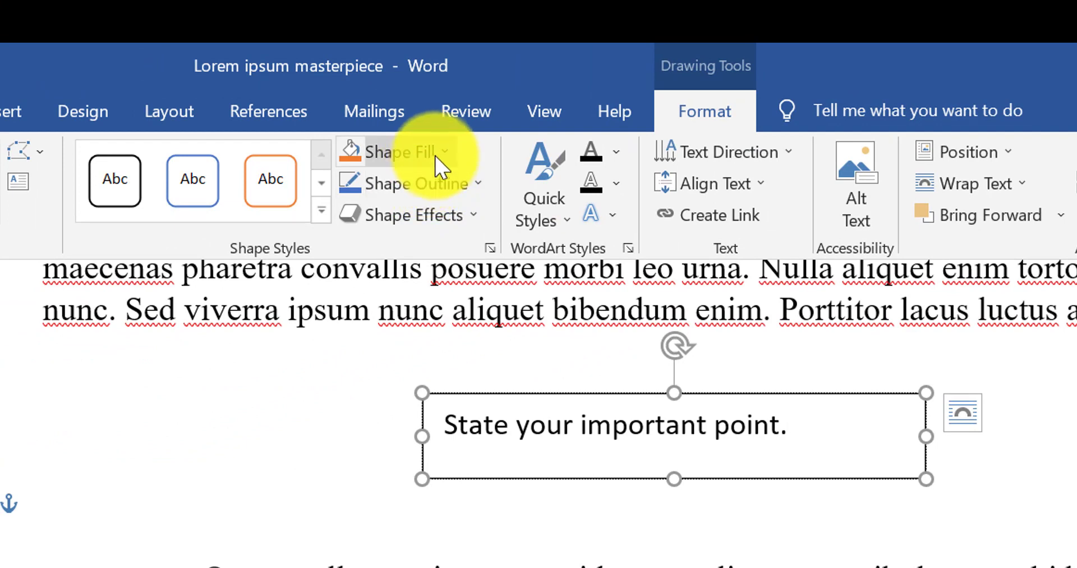
left_click(444, 157)
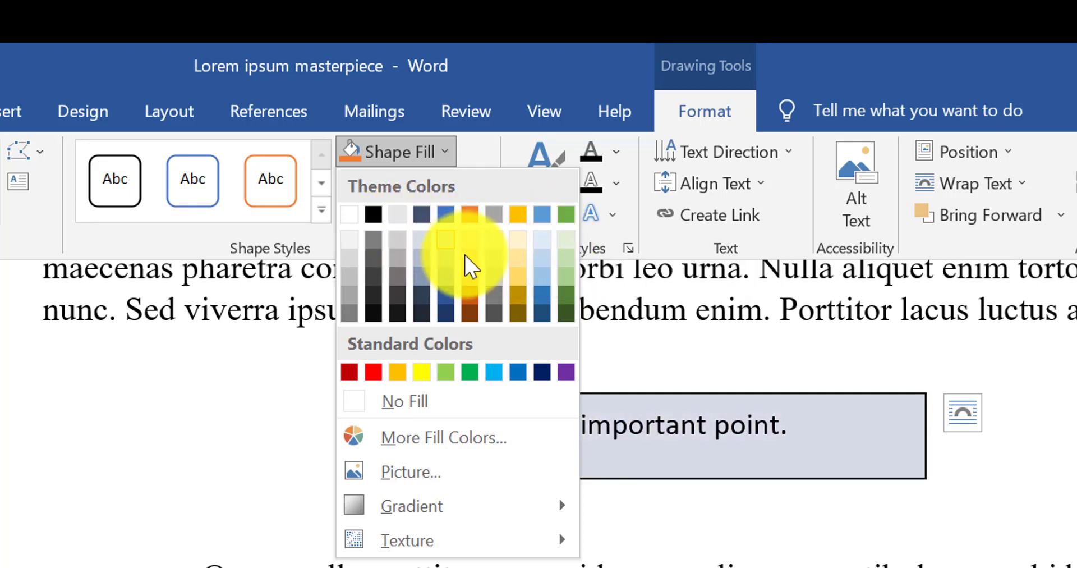
left_click(522, 247)
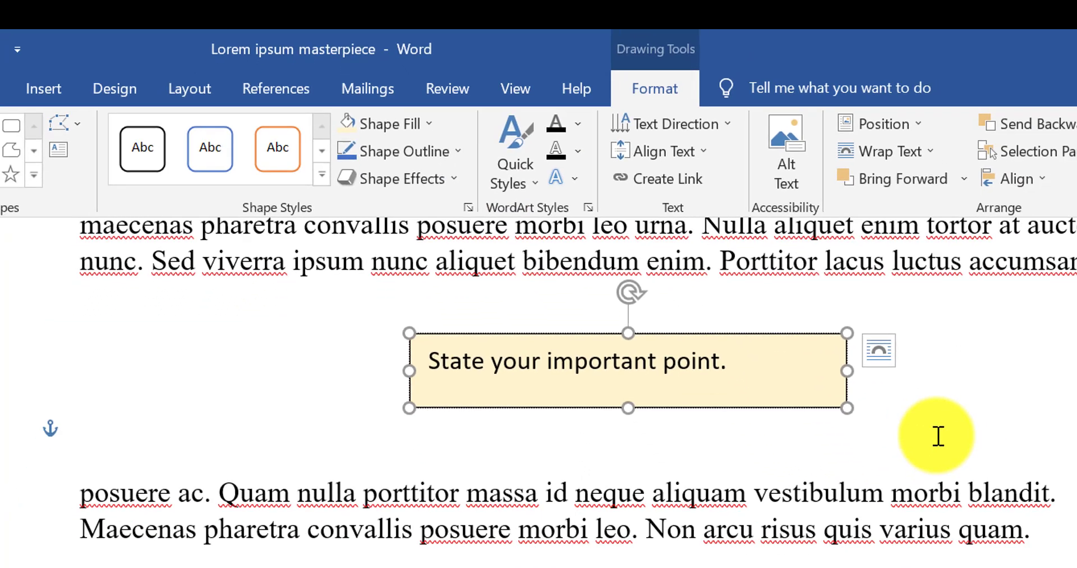
left_click(1027, 510)
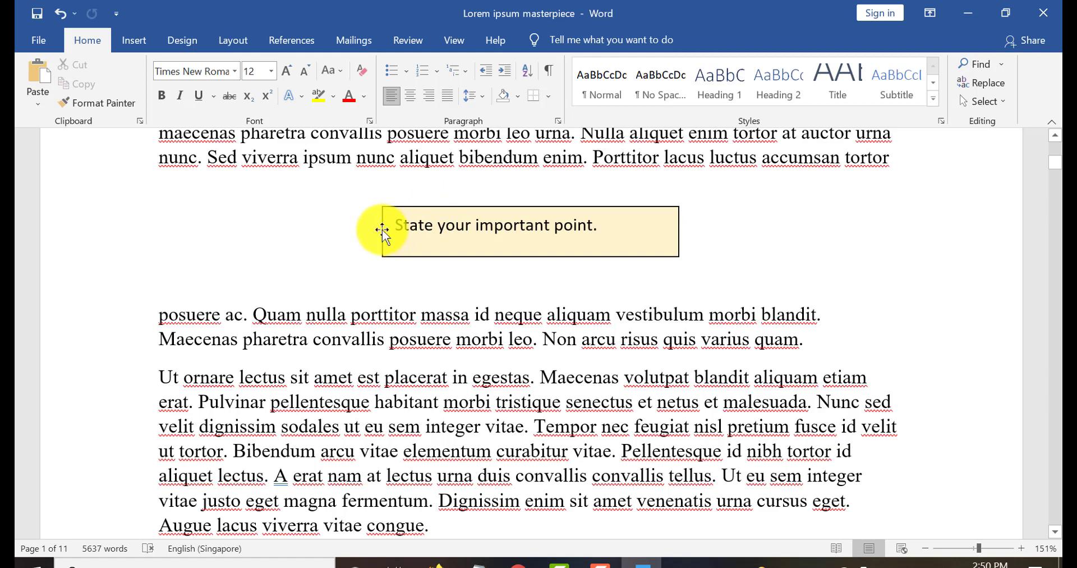
Step: Enlarge the text box by widening it on both sides and extending its lower edge to roughly double the height
left_click_drag(678, 229, 818, 238)
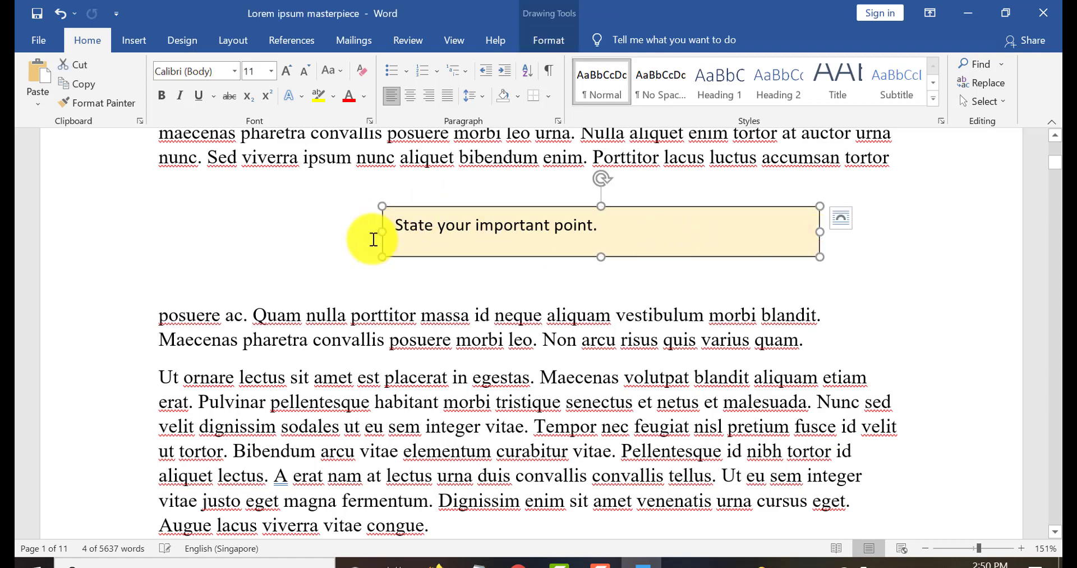
left_click_drag(381, 232, 263, 231)
left_click_drag(541, 257, 544, 318)
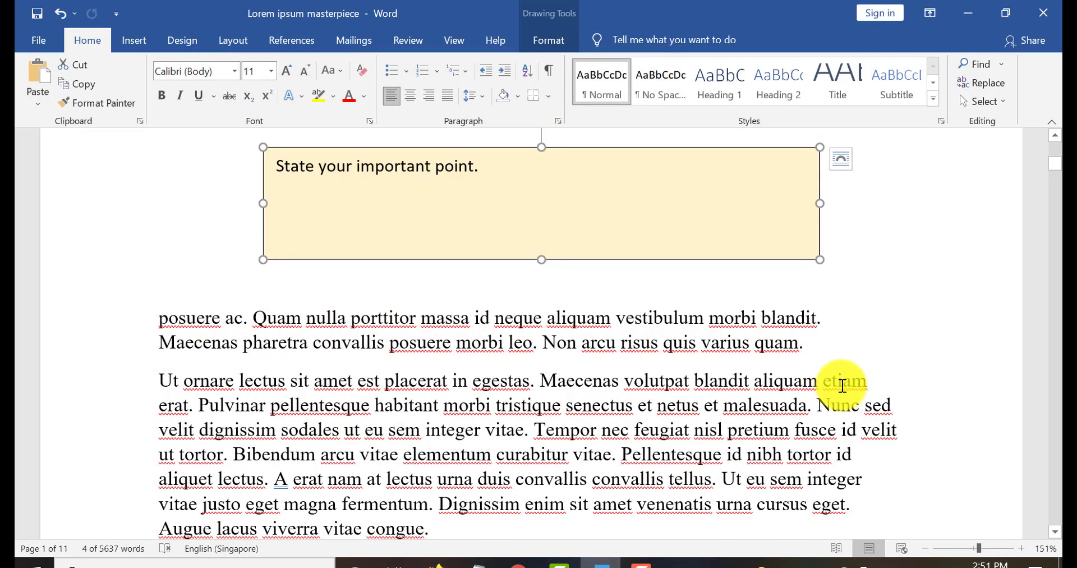
Step: Add the bold heading "10 Keto Foods You Must Eat!" on its own line below the paragraph ending "Augue lacus viverra vitae congue."
scroll(841, 387, "down", 2)
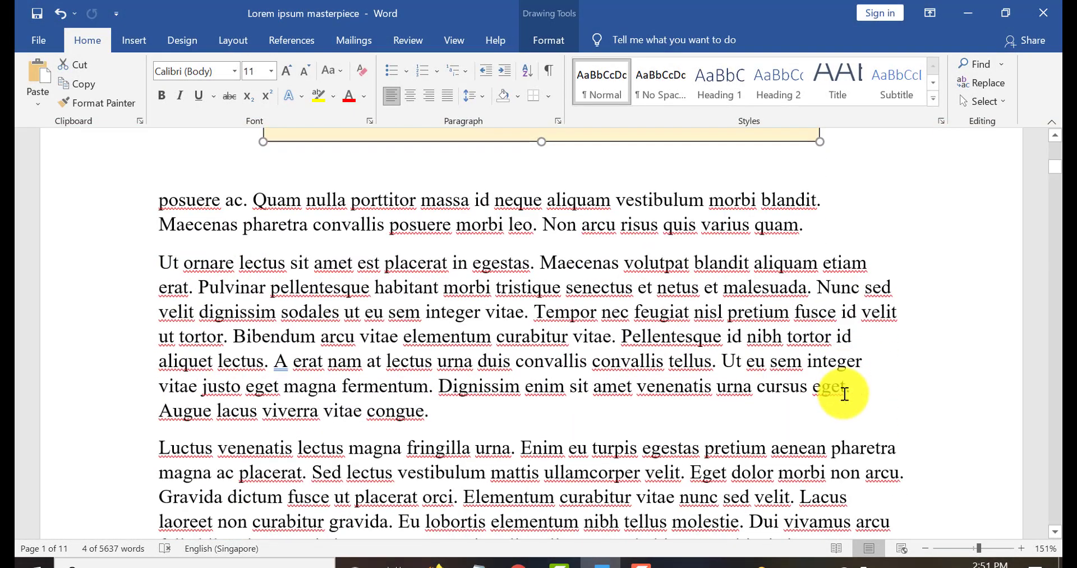
left_click(582, 356)
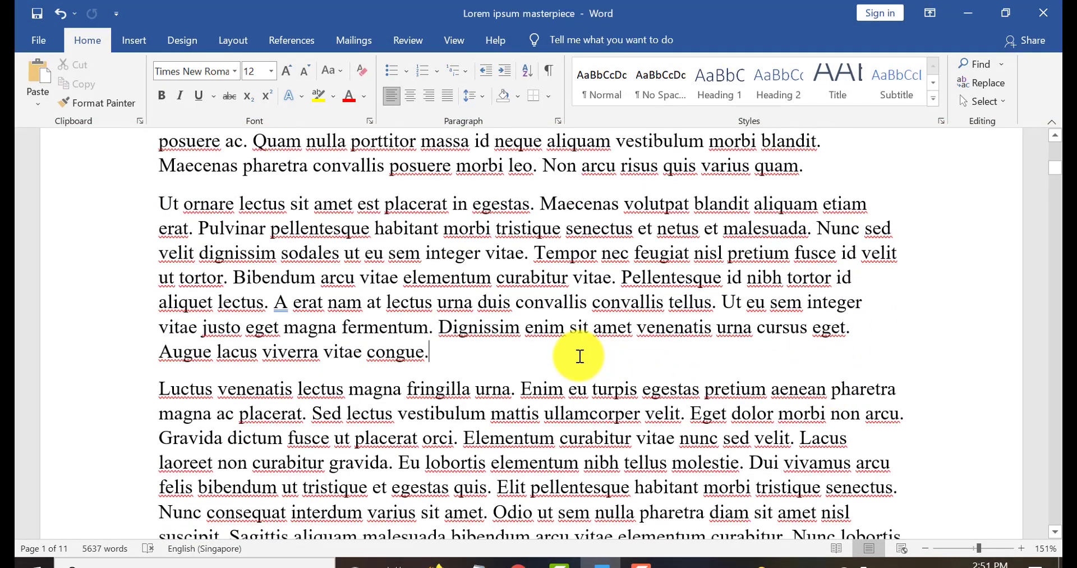
key("Return")
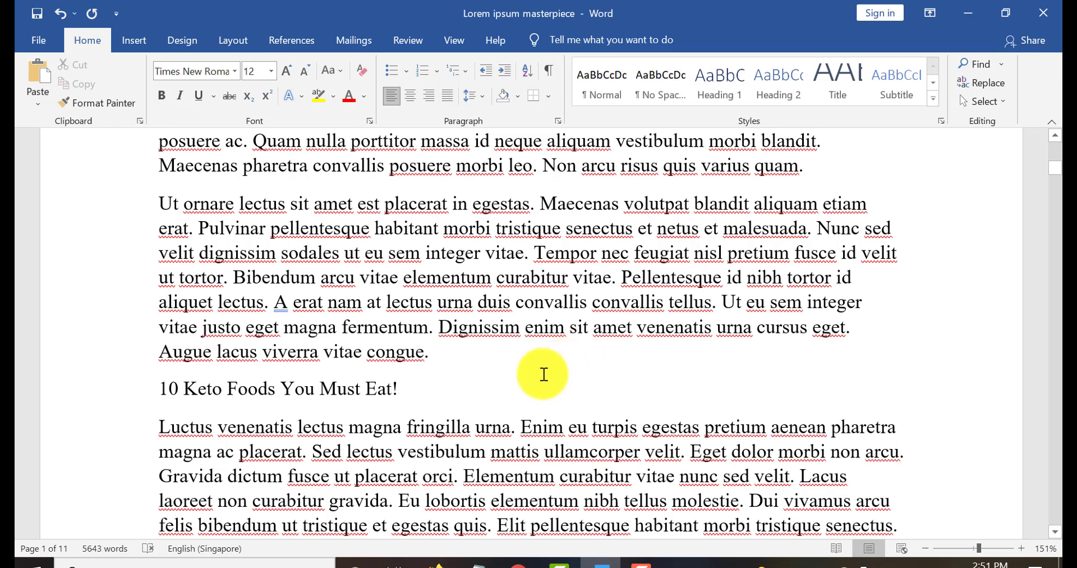
left_click(131, 396)
left_click(163, 96)
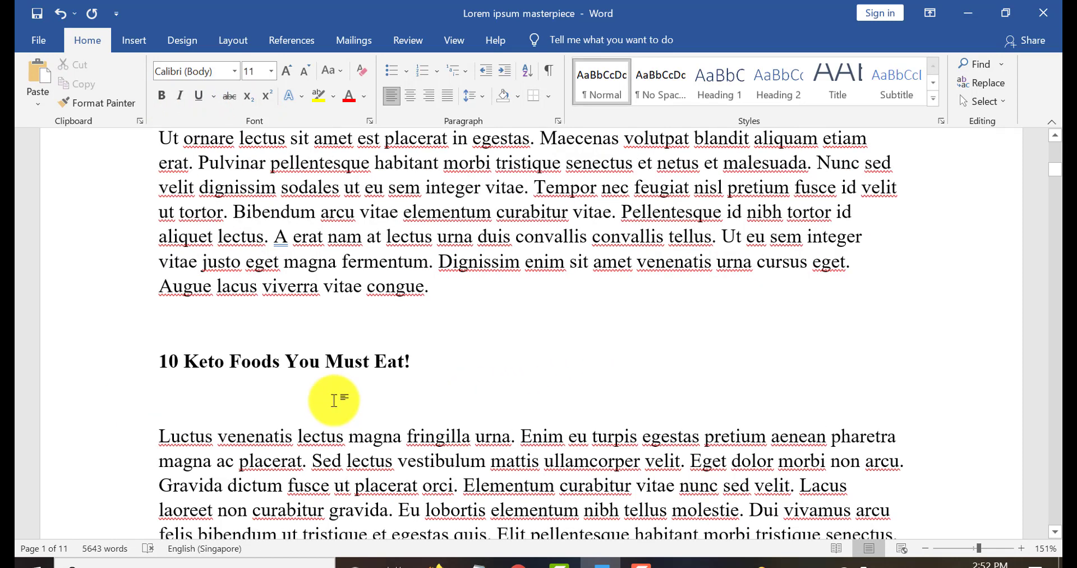
Step: Paste the copied keto food list under the heading, add a blank line after it, and format the foods as a bulleted list
key("ctrl+v")
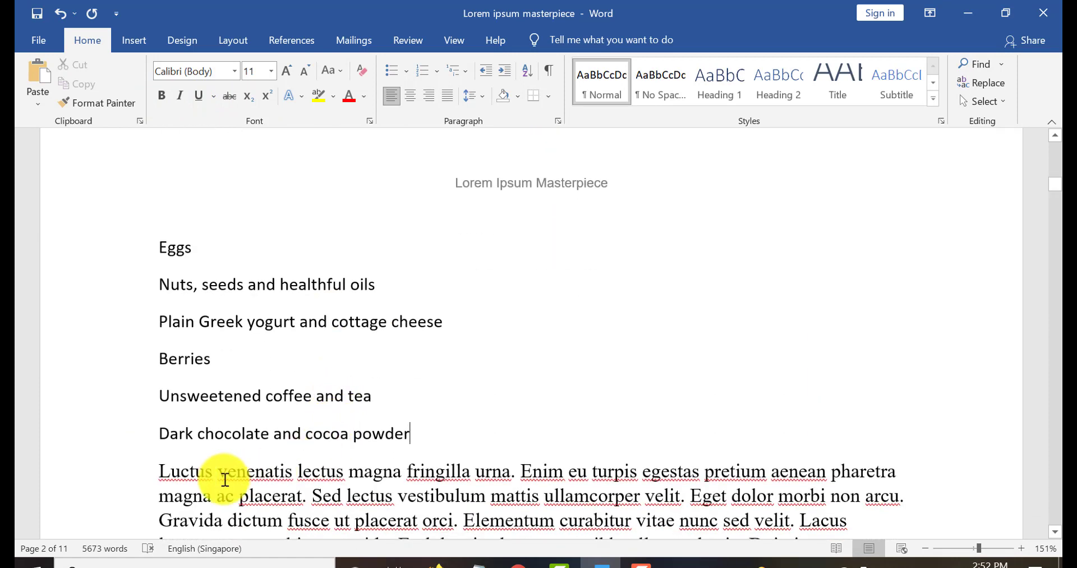
key("Return")
scroll(289, 274, "up", 8)
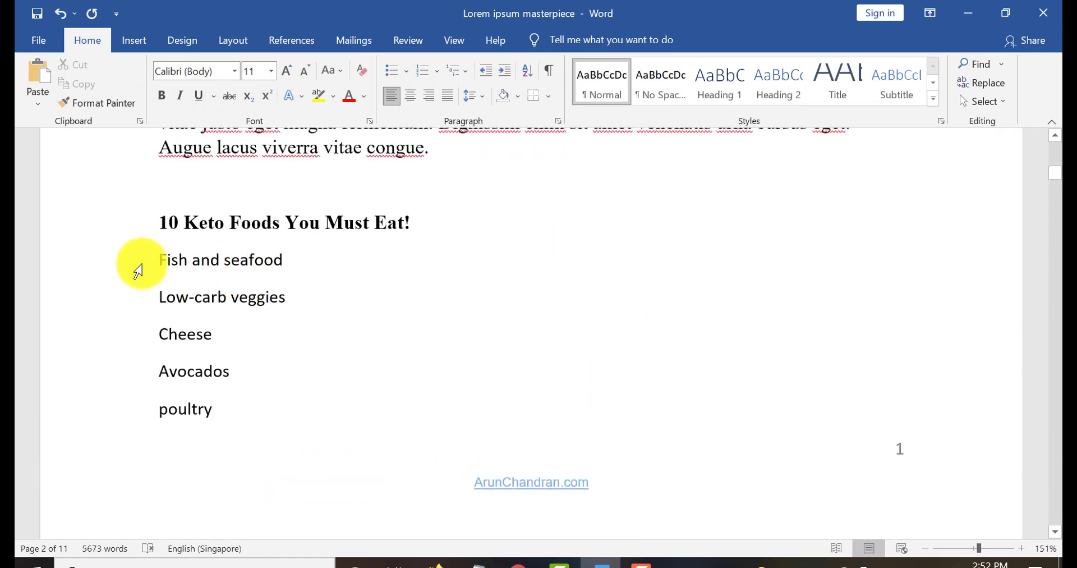
left_click_drag(157, 259, 243, 553)
left_click(393, 73)
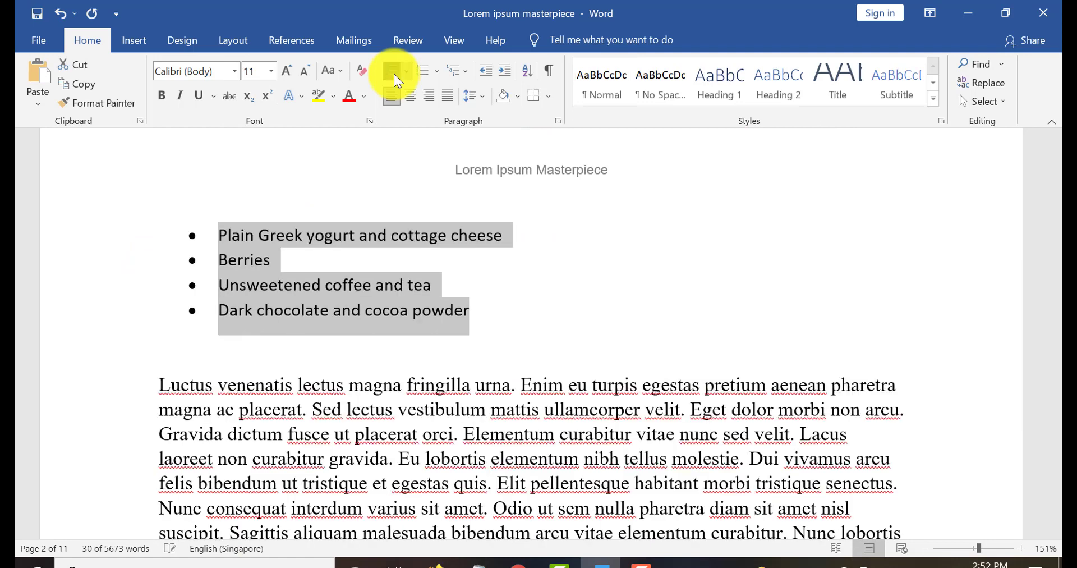
Step: Remove the space after paragraphs in the bulleted food list and check the list across both pages
scroll(416, 277, "up", 7)
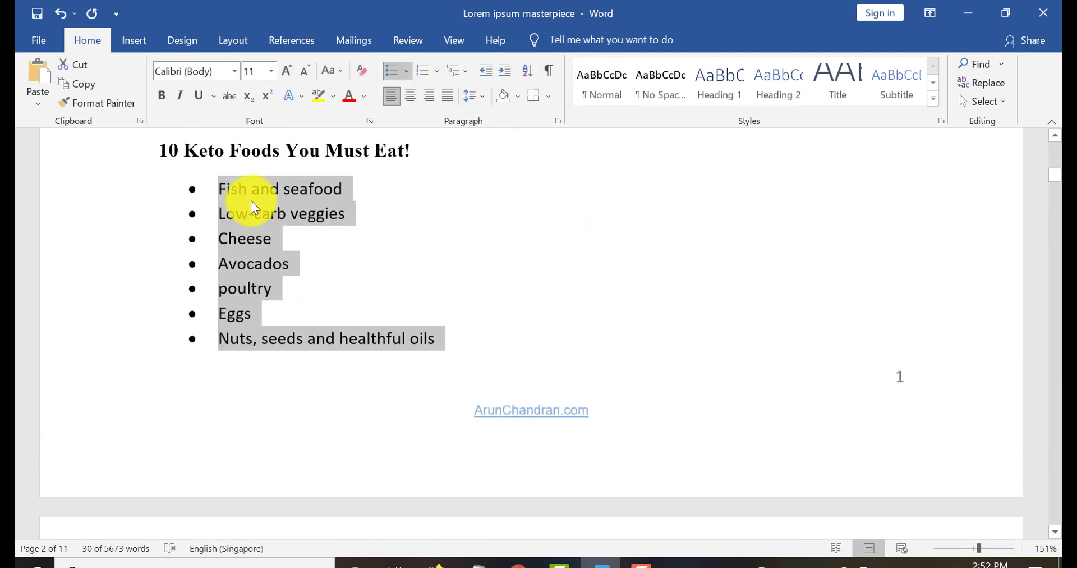
left_click(469, 96)
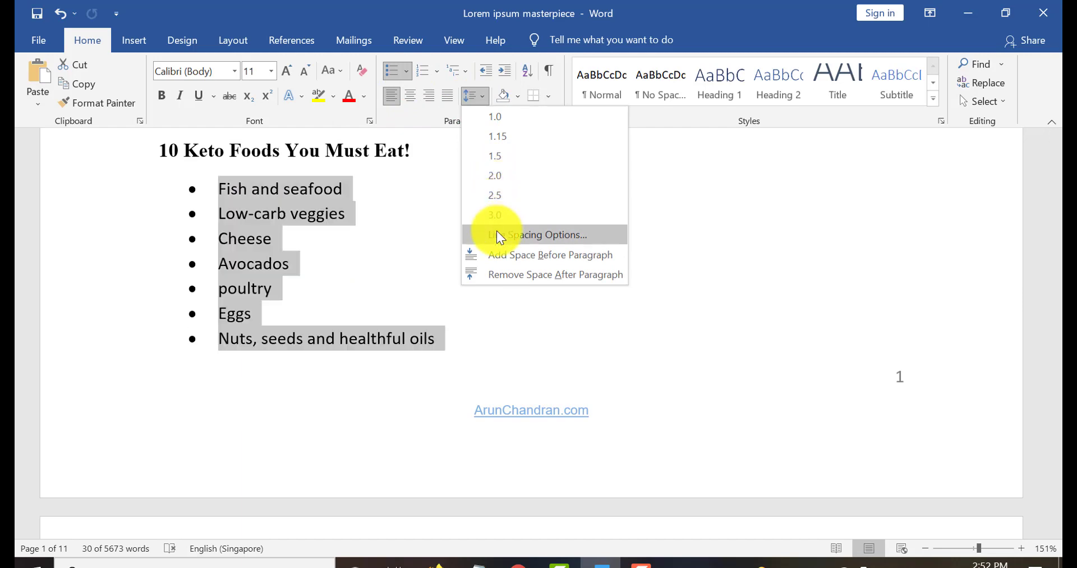
left_click(500, 275)
scroll(432, 300, "down", 6)
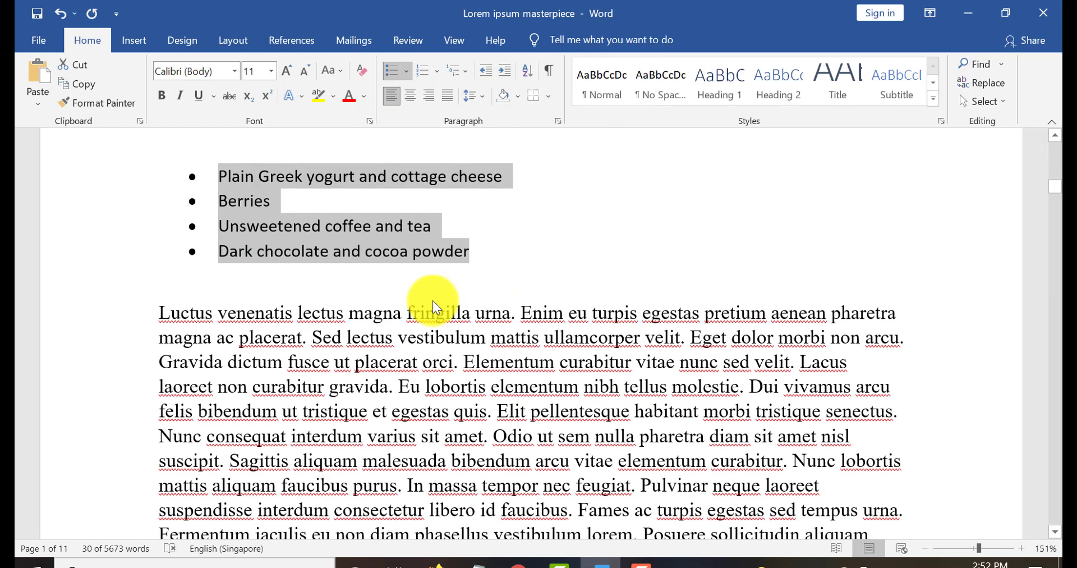
scroll(392, 257, "up", 10)
scroll(308, 299, "down", 9)
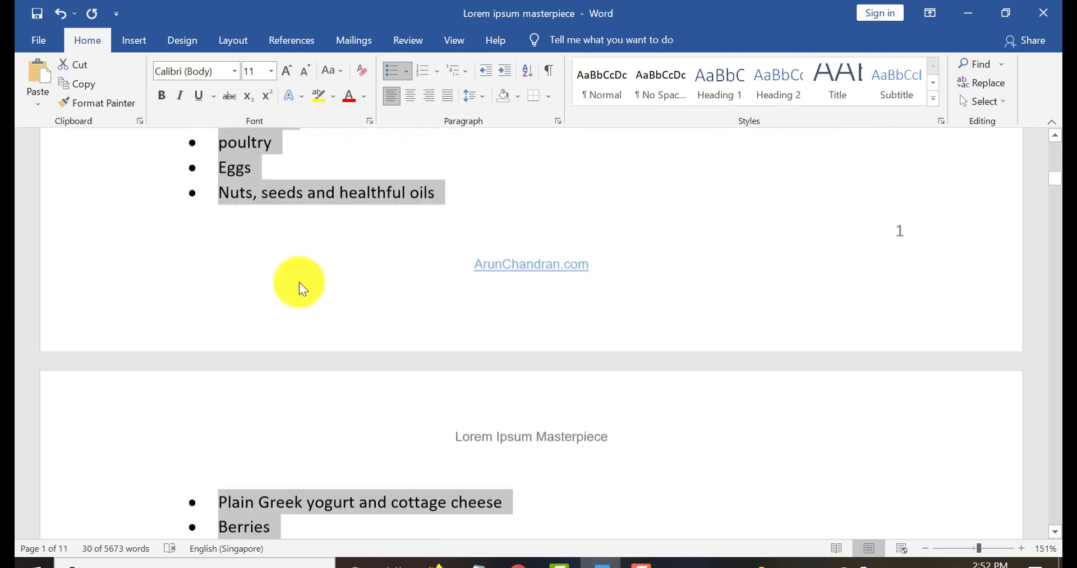
Step: Arrange the bulleted food list in two columns
scroll(301, 286, "up", 3)
scroll(301, 291, "up", 5)
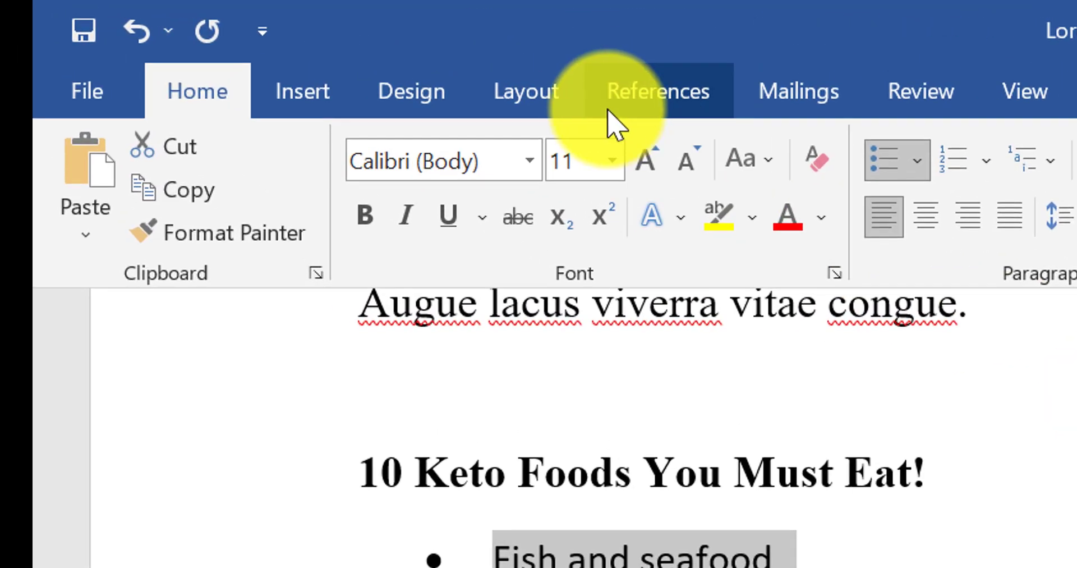
left_click(544, 109)
left_click(380, 179)
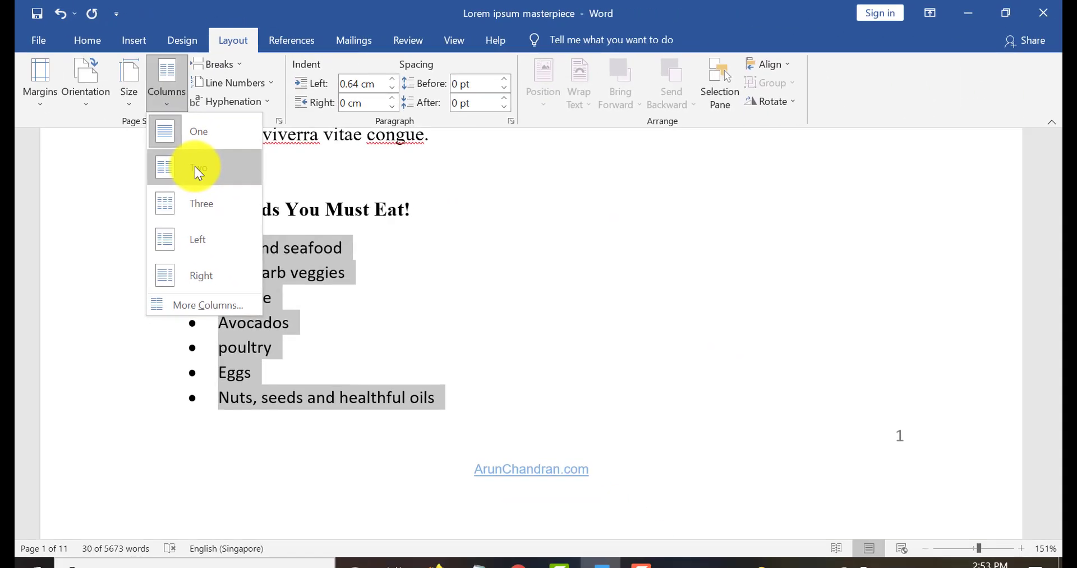
left_click(194, 166)
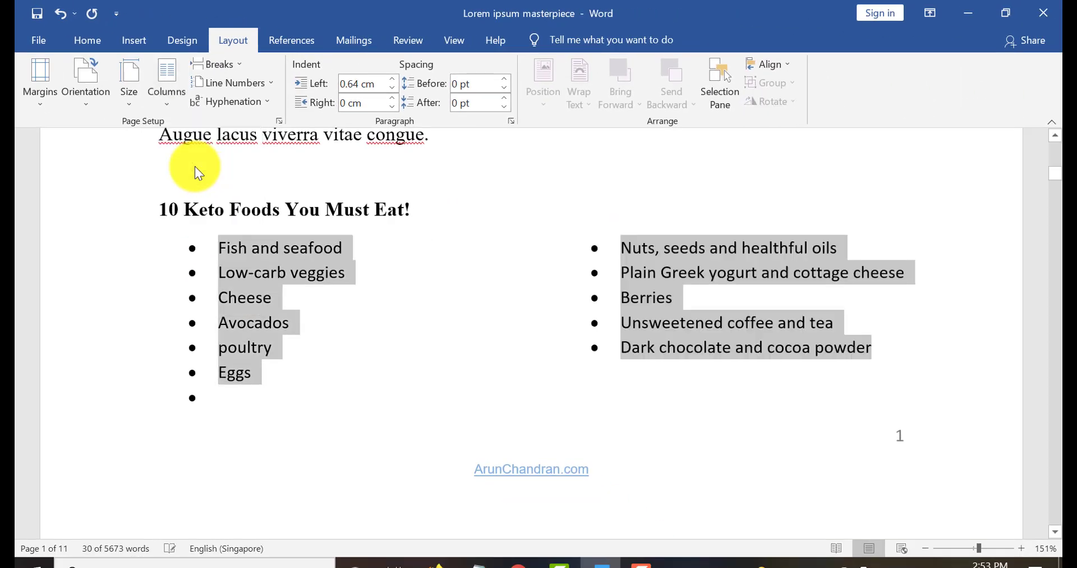
Step: Arrange the bulleted food list in three columns and deselect it
left_click(166, 90)
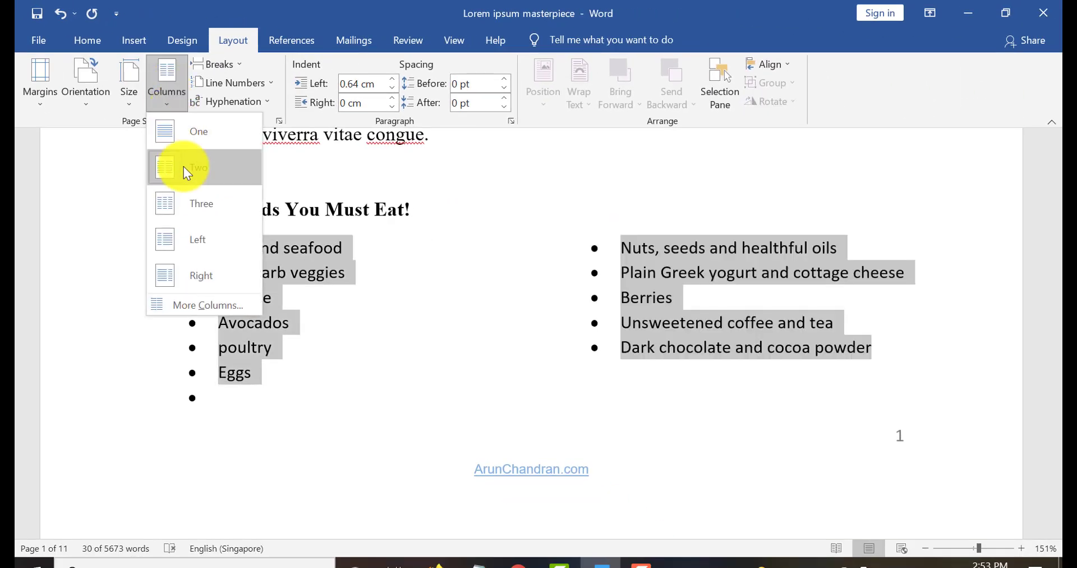
left_click(187, 203)
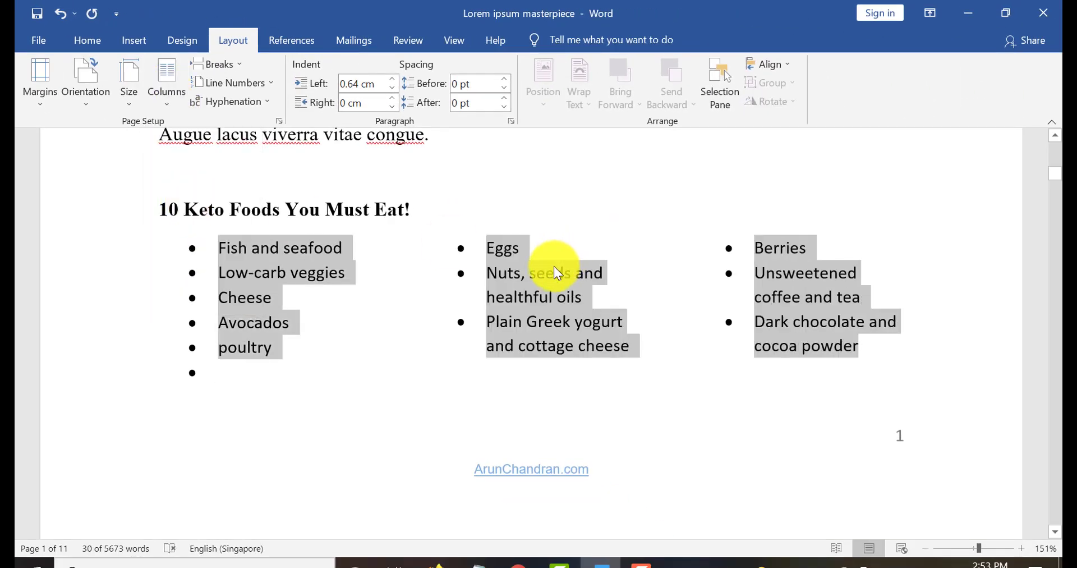
left_click(888, 367)
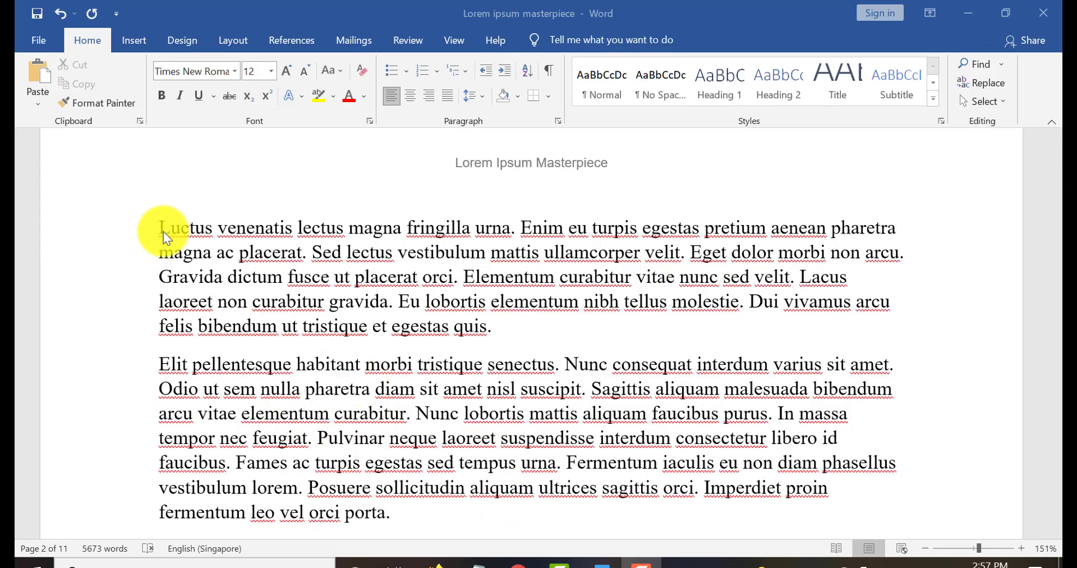
Step: Insert a blank line above the paragraph starting "Elit pellentesque habitant morbi" on page 2
scroll(247, 307, "down", 2)
left_click(172, 254)
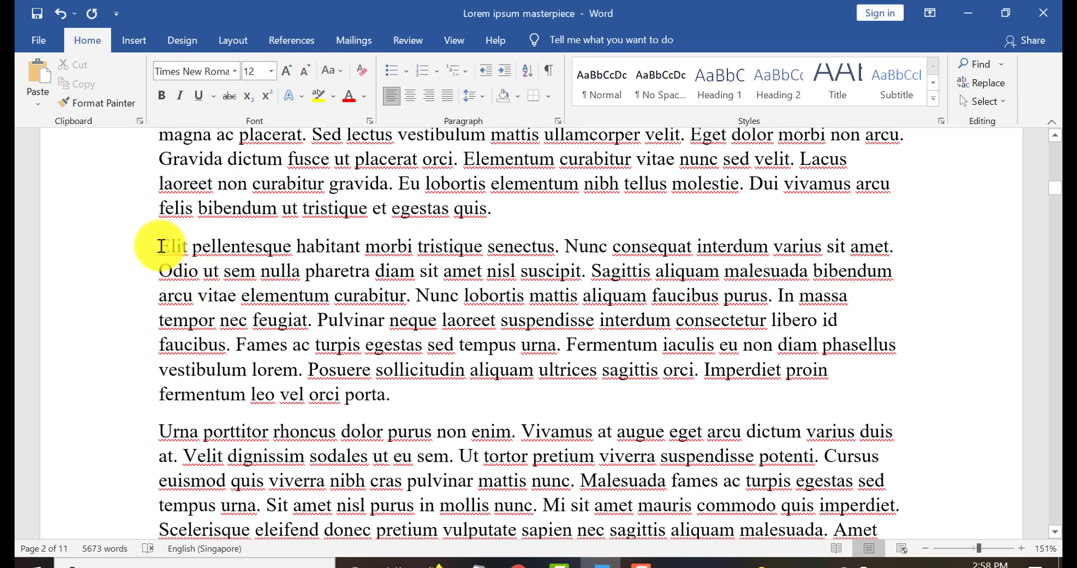
key("Return")
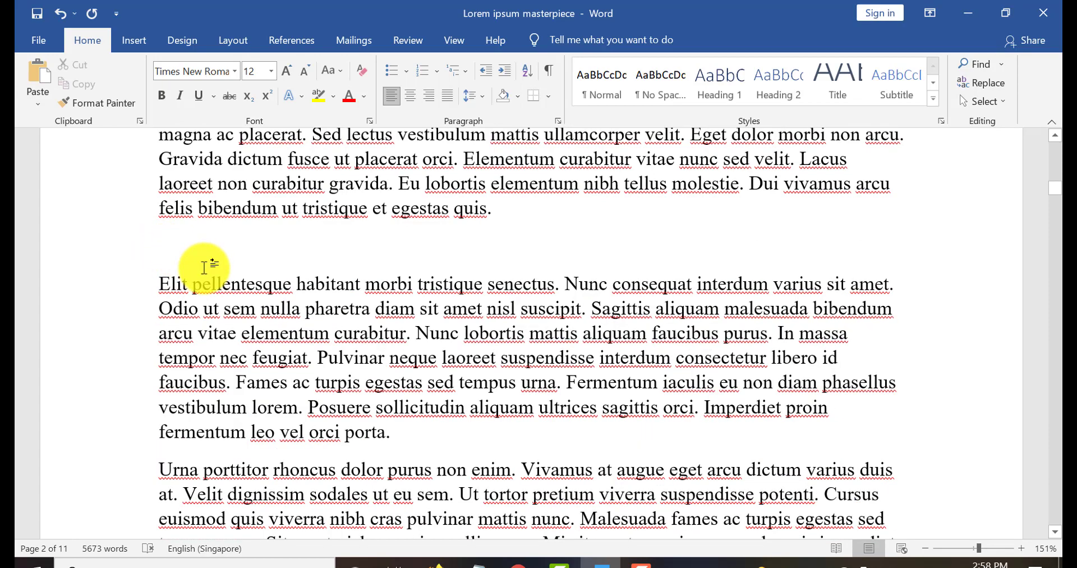
Step: Remove the blank line above the paragraph starting "Elit pellentesque" and insert picture 3 from the Images folder there
key("BackSpace")
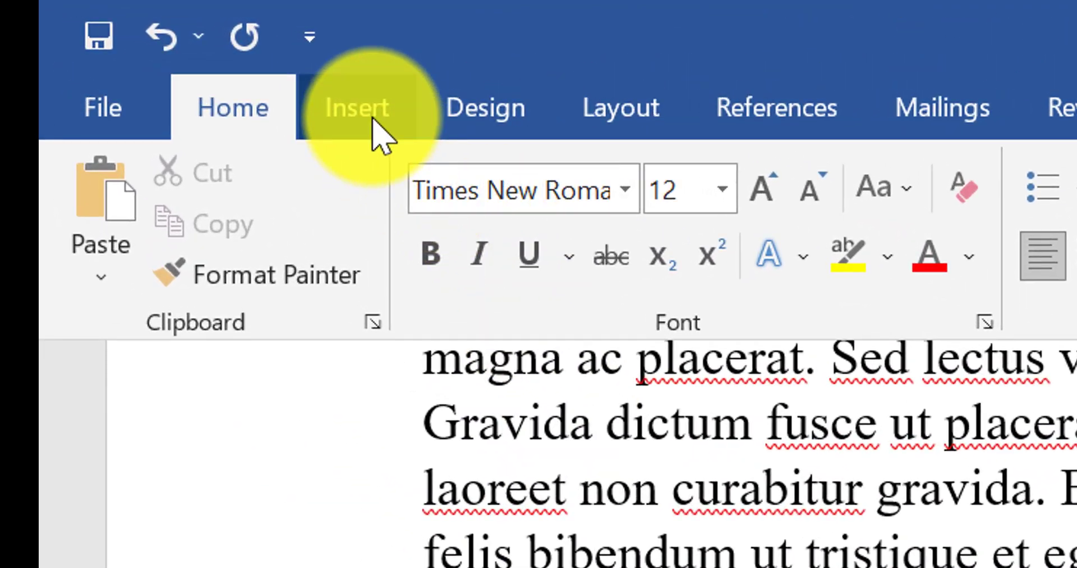
left_click(373, 118)
left_click(501, 242)
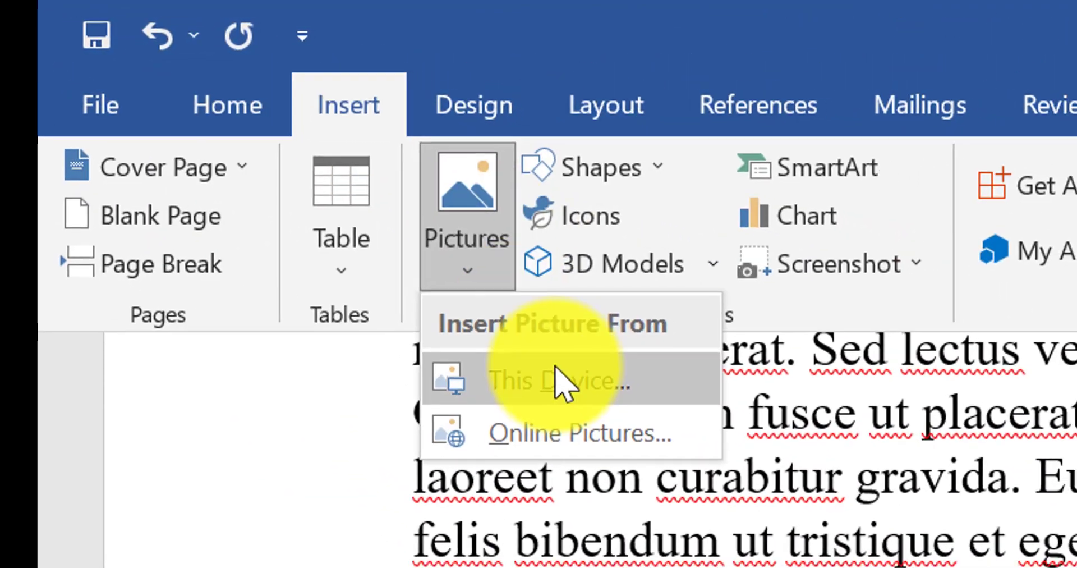
left_click(554, 370)
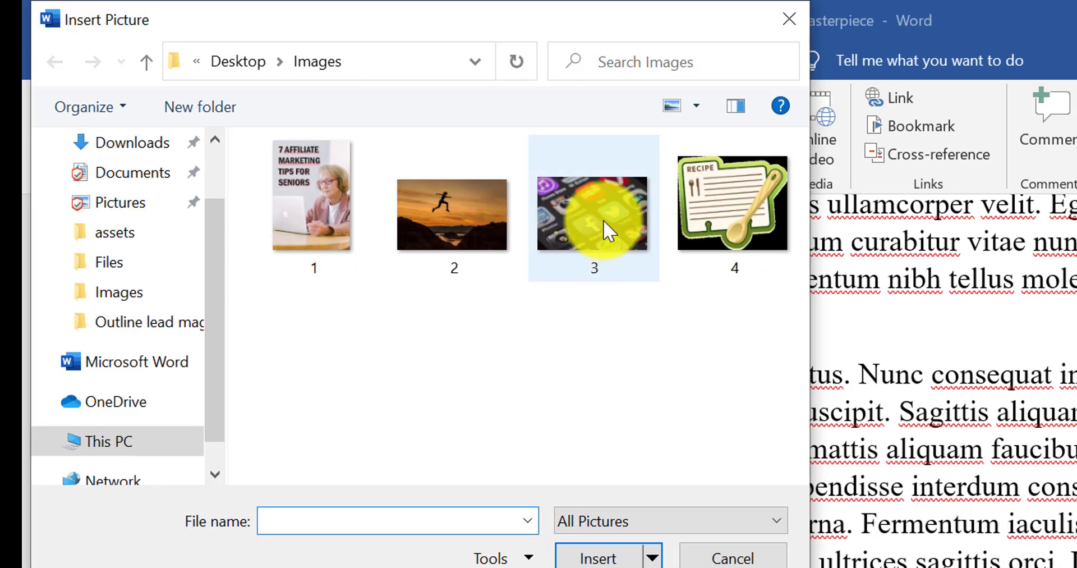
left_click(603, 220)
left_click(561, 555)
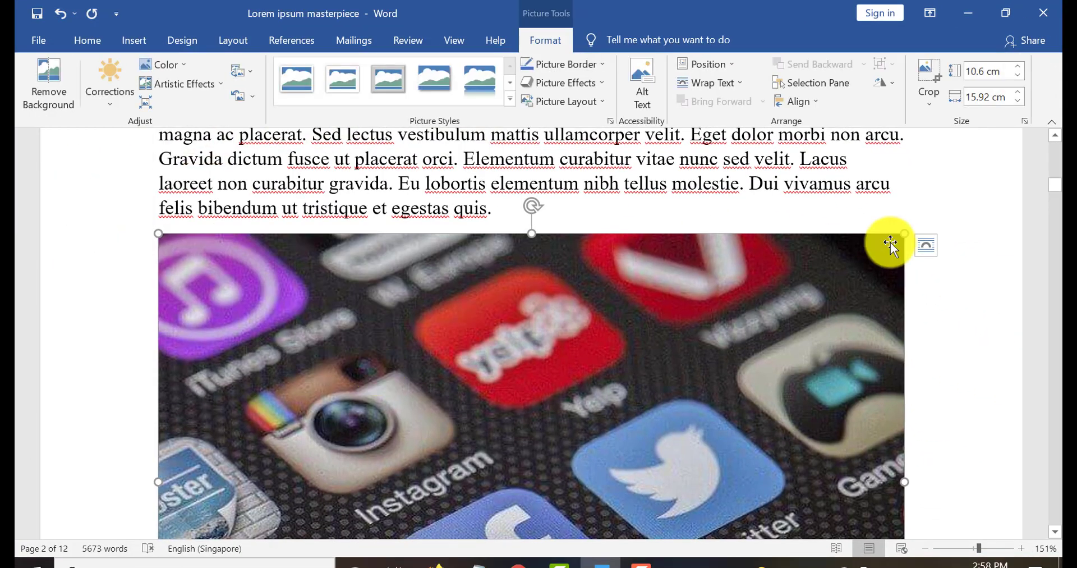
Step: Shrink the inserted picture proportionally to about 6.38 cm wide and 4.25 cm high
left_click_drag(908, 234, 339, 406)
left_click_drag(563, 415, 458, 319)
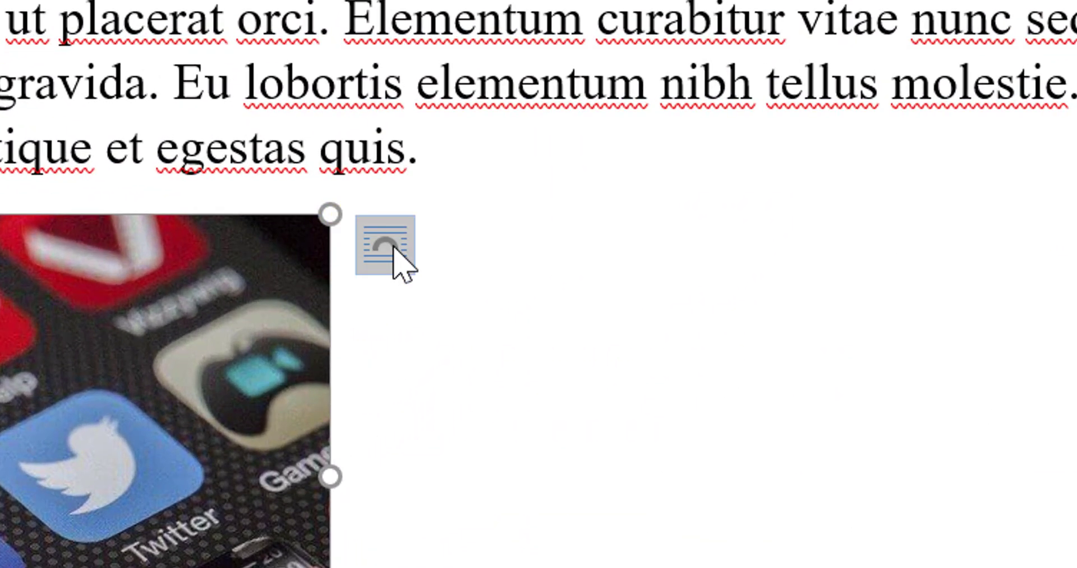
Step: Try Tight and Through text wrapping on the picture beside the "Elit pellentesque" paragraph
left_click(393, 247)
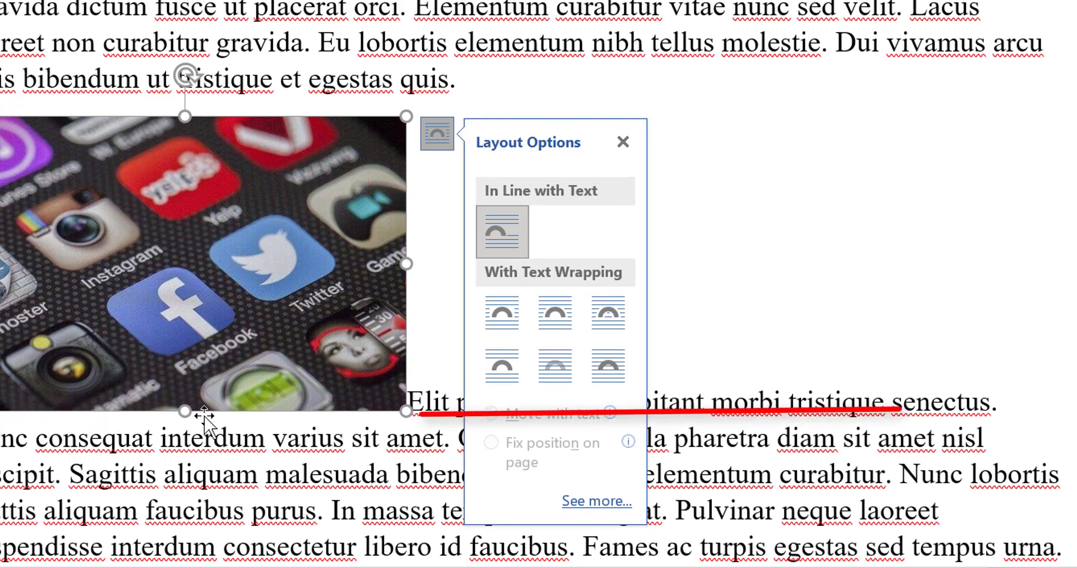
left_click(560, 327)
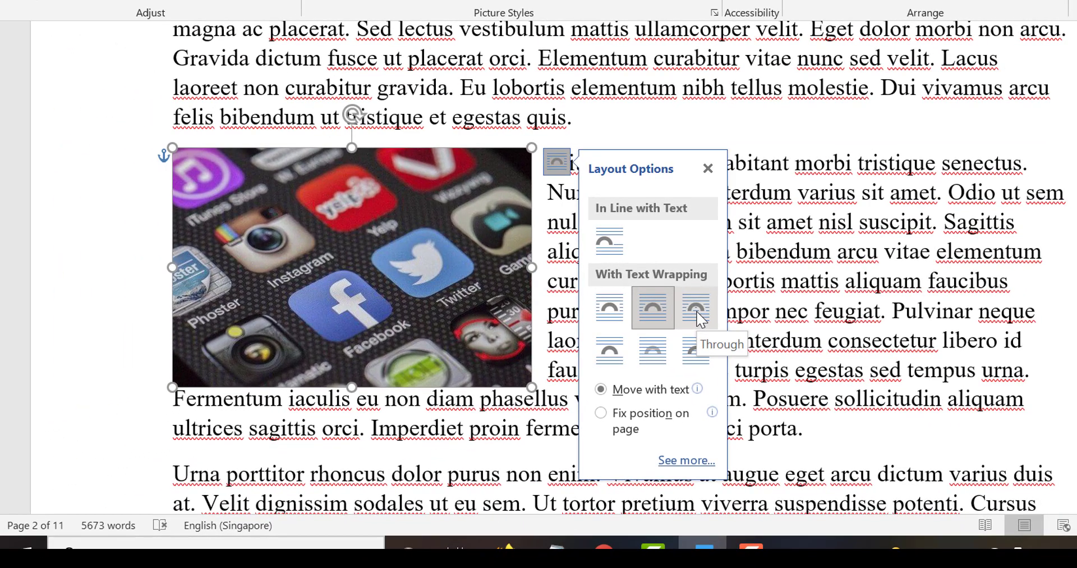
left_click(614, 321)
mouse_move(457, 279)
left_mouse_down()
mouse_move(593, 279)
mouse_move(459, 280)
left_mouse_up()
left_click(558, 162)
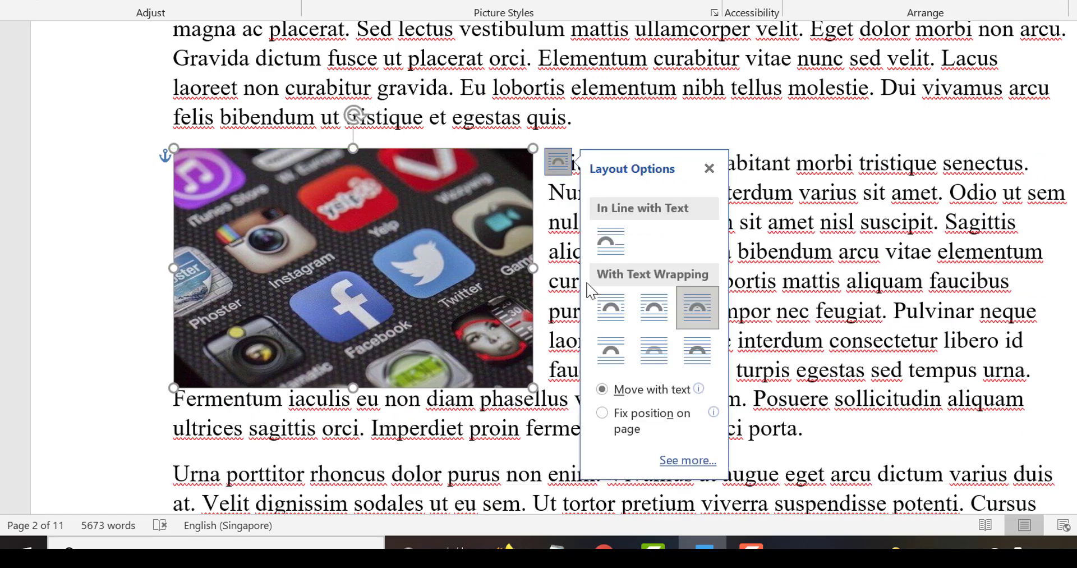
Step: Try Top and Bottom wrapping on the picture, shift the picture sideways and undo that move
left_click(611, 356)
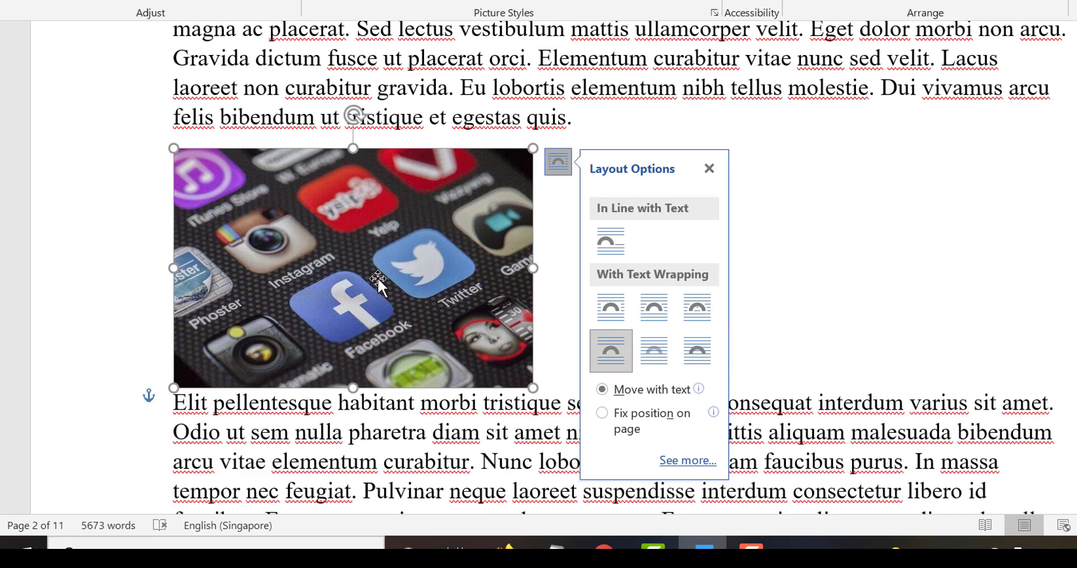
left_click_drag(378, 278, 643, 279)
key("ctrl+z")
Step: Set the picture's text wrapping to Square and deselect the picture
left_click(557, 169)
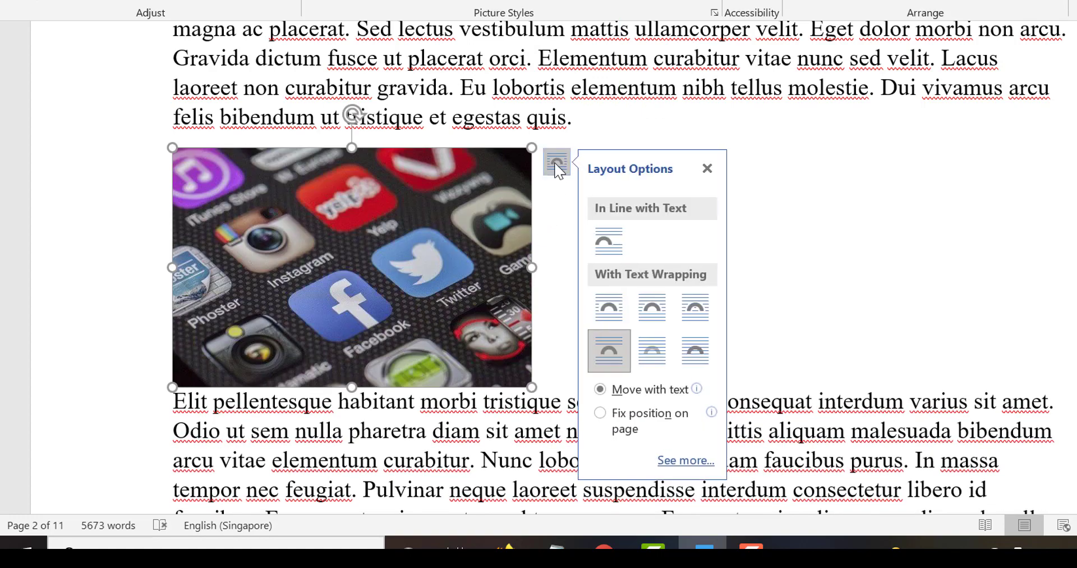
left_click(610, 309)
left_click(801, 299)
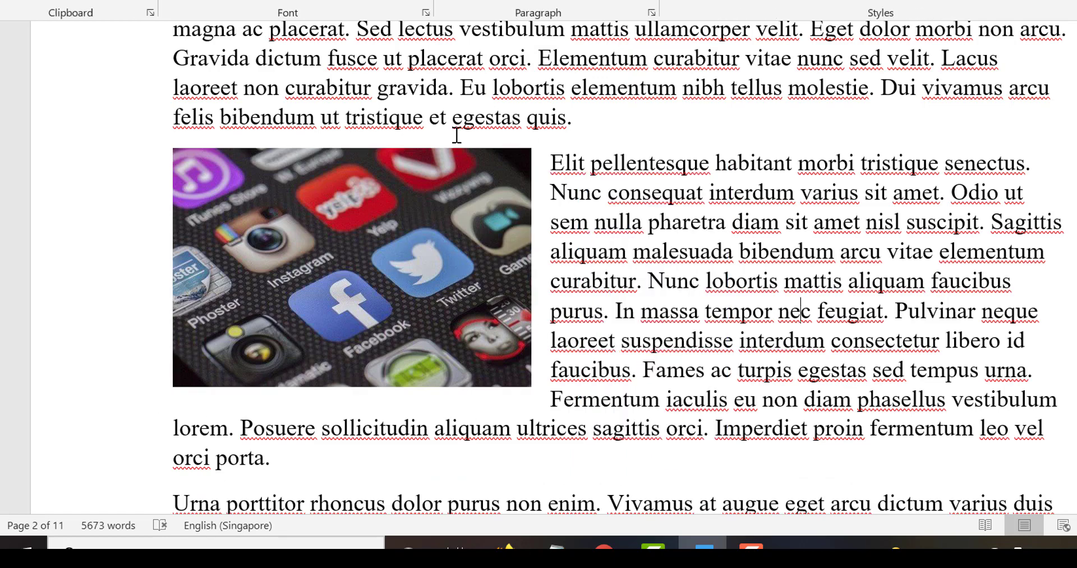
Step: Increase the picture's right-hand distance from the text to 0.9 cm in its text wrapping settings
left_click(512, 214)
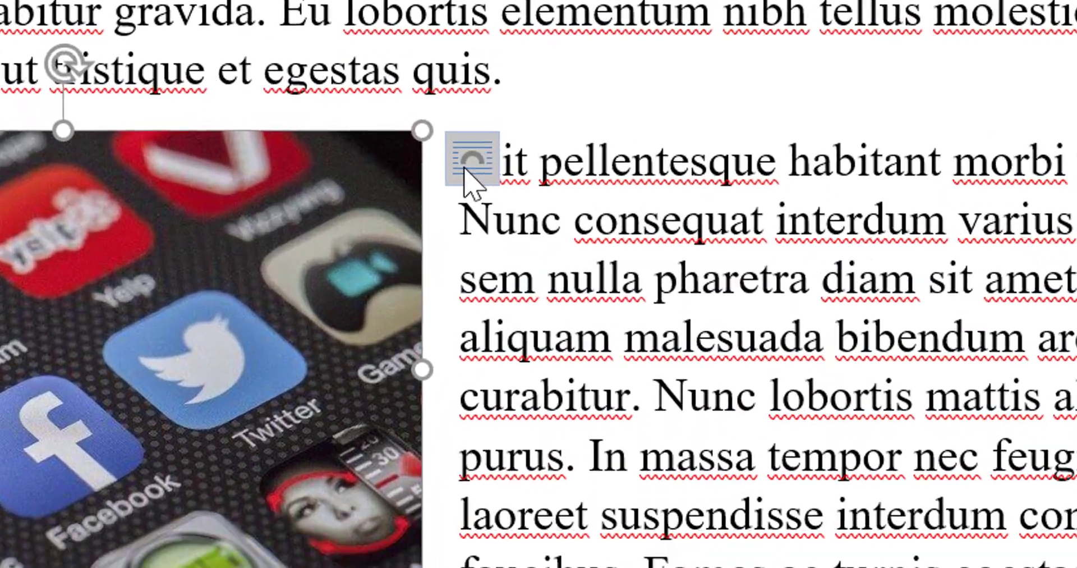
left_click(470, 162)
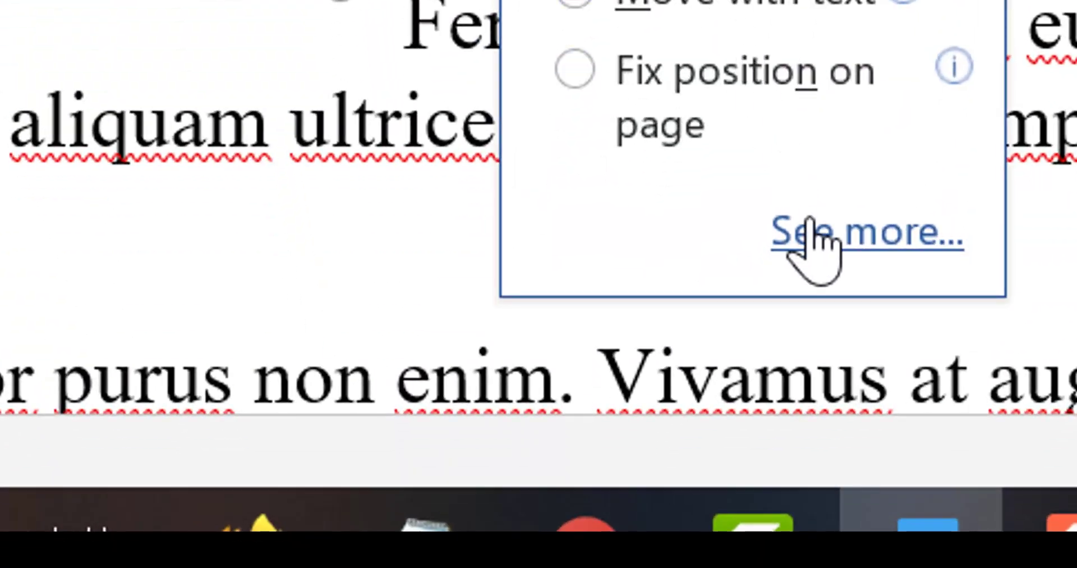
left_click(784, 275)
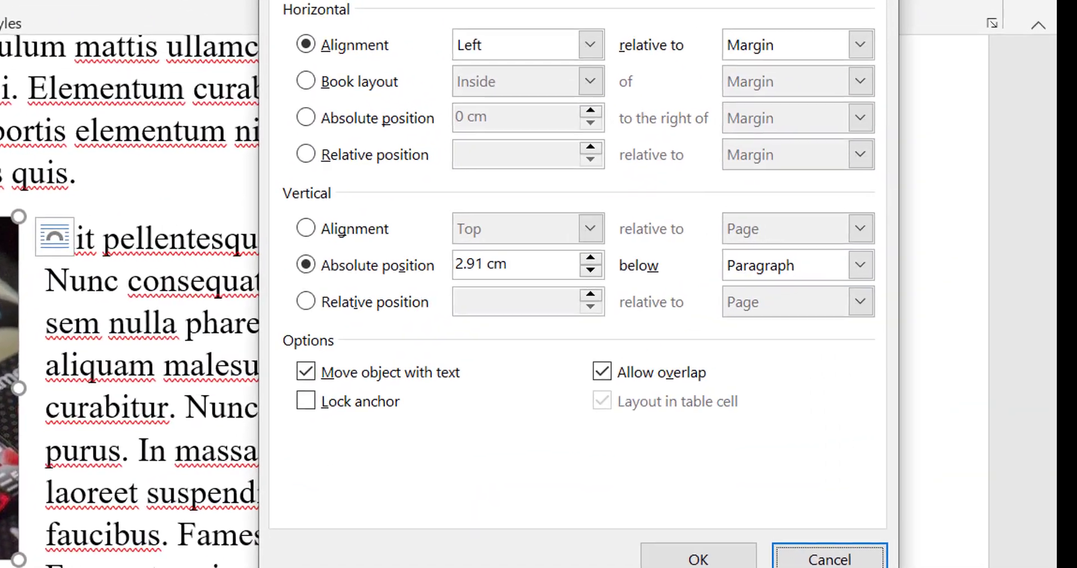
left_click(695, 93)
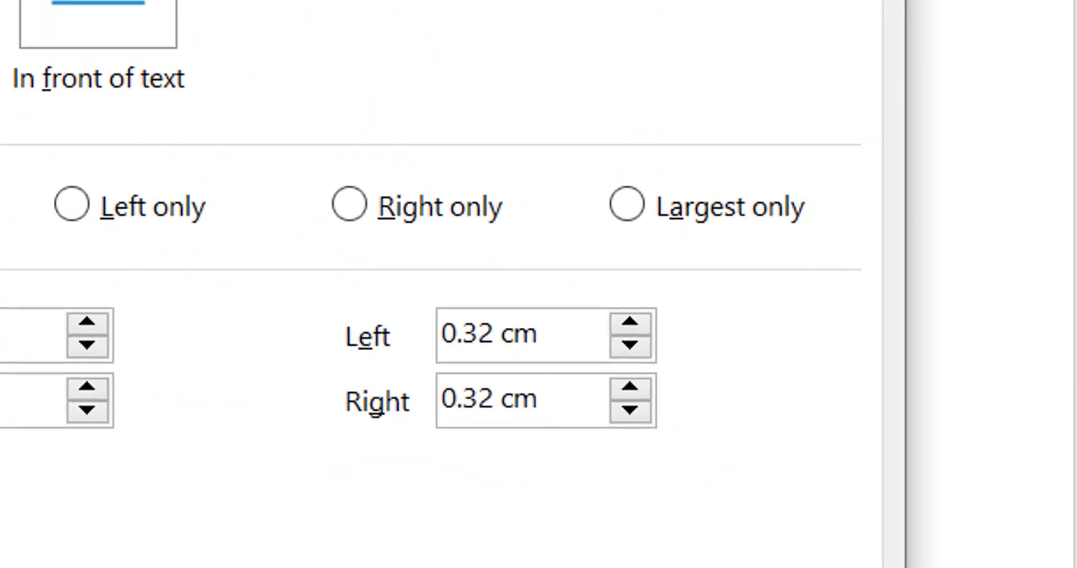
left_click(631, 387)
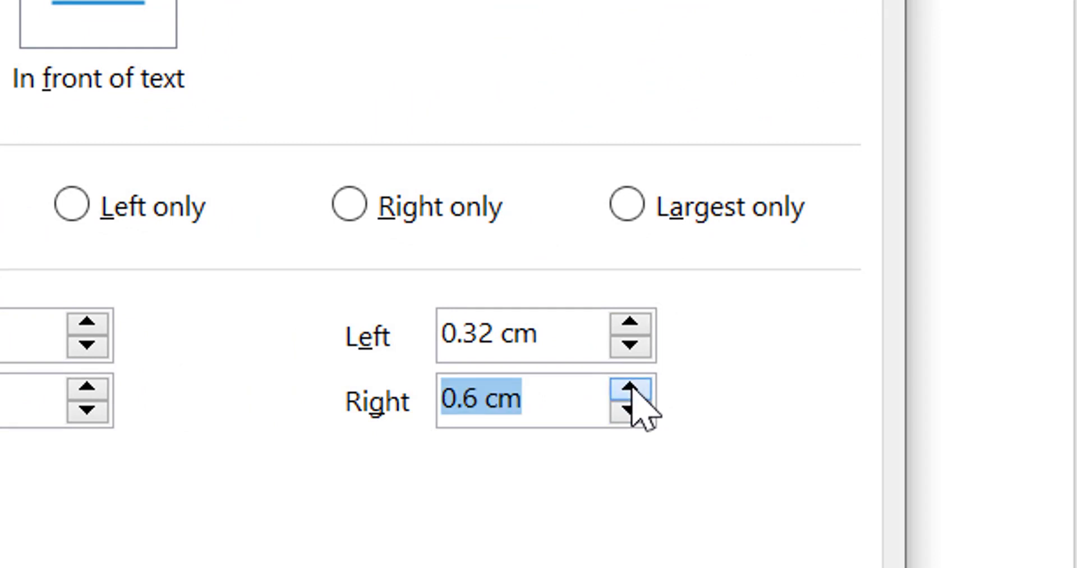
left_click(630, 387)
left_click(630, 388)
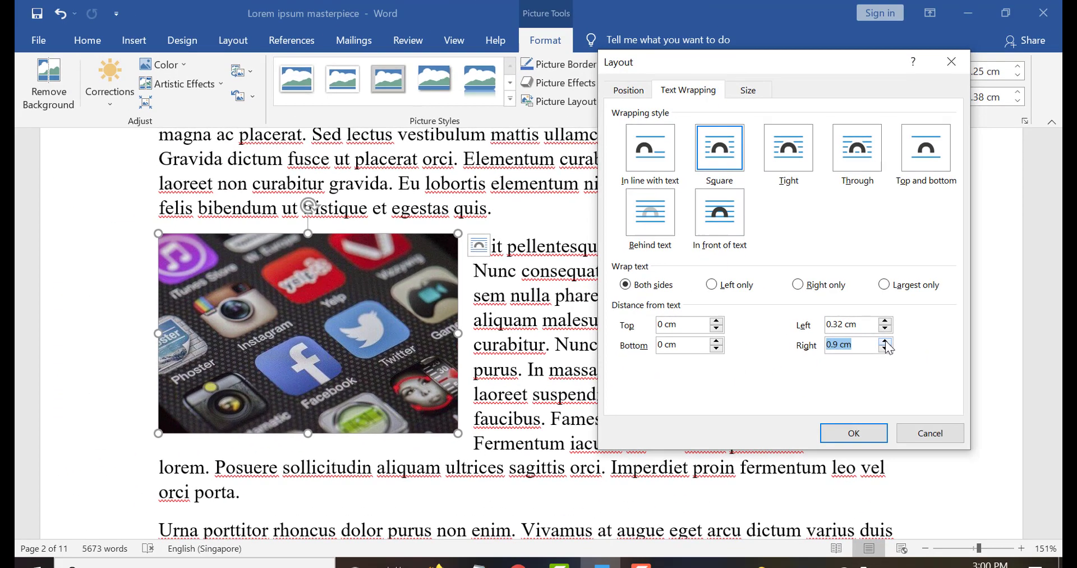
left_click(846, 434)
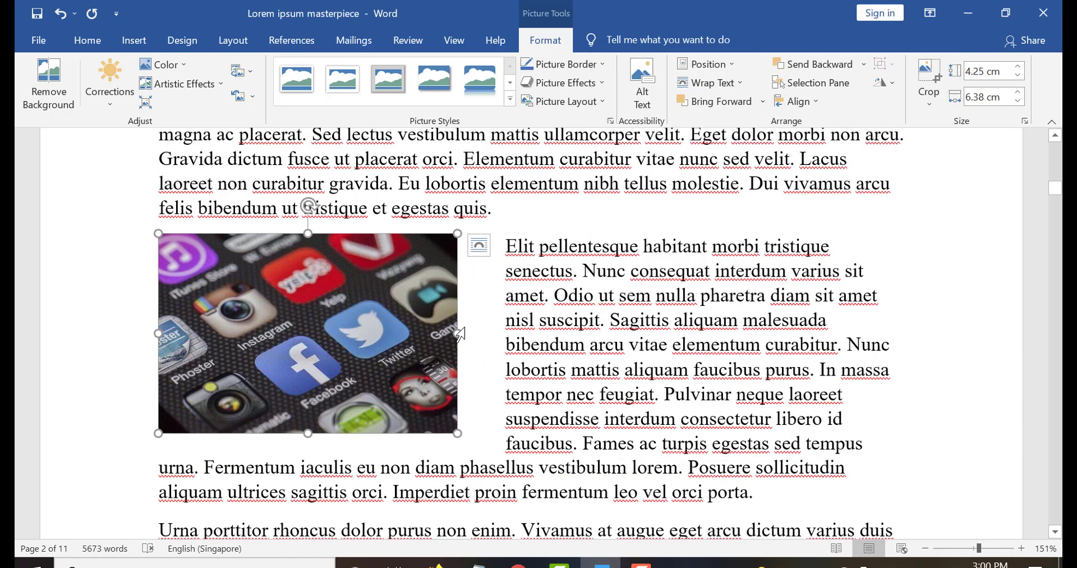
Step: Narrow the picture to about 6.15 cm wide and set its right-hand distance from the text to 0.32 cm
mouse_move(458, 333)
left_mouse_down()
mouse_move(545, 335)
mouse_move(447, 336)
left_mouse_up()
left_click(702, 343)
left_click(424, 387)
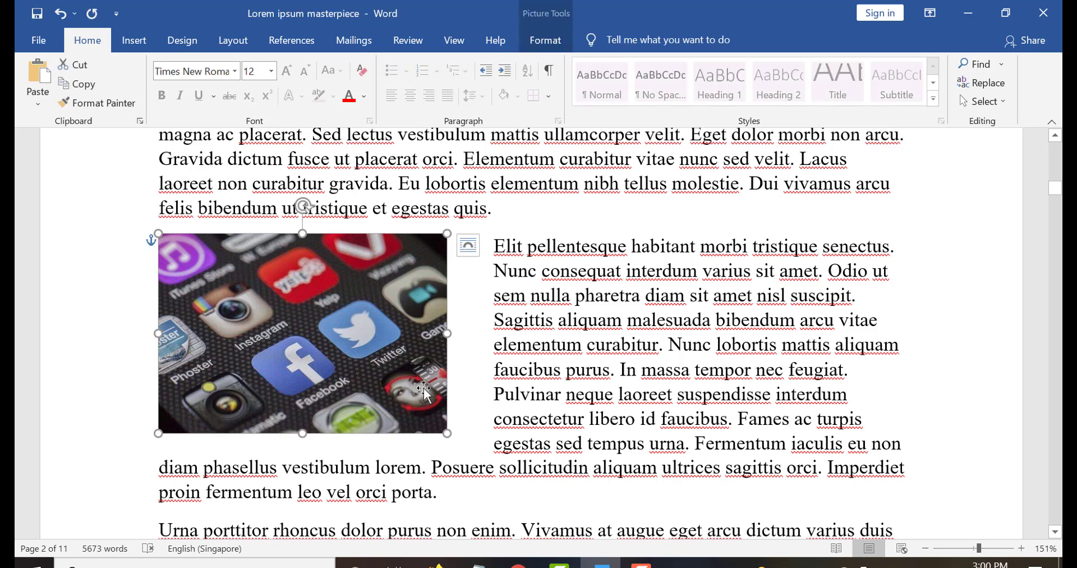
left_click(474, 254)
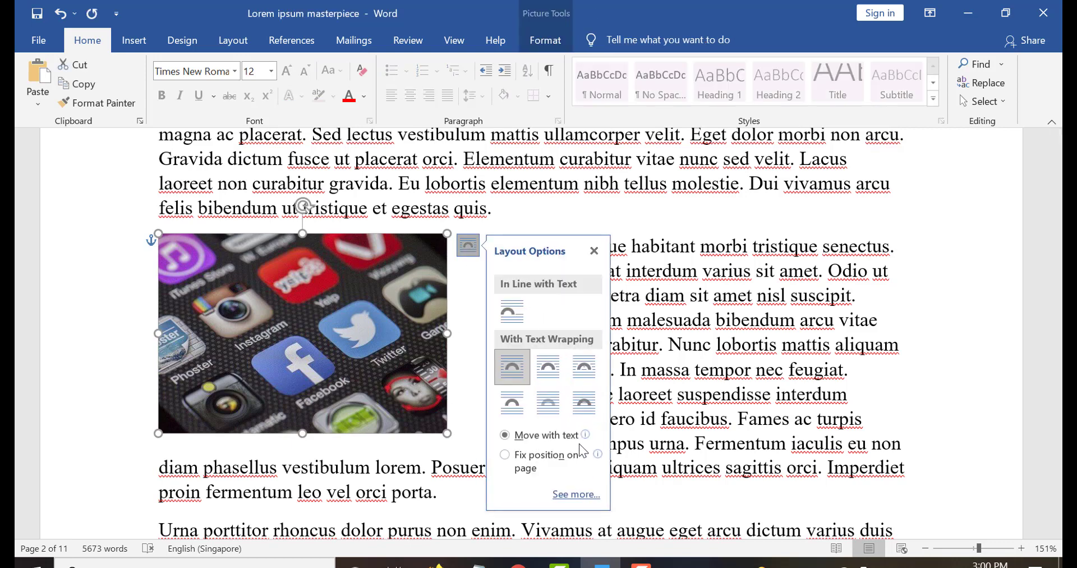
left_click(578, 496)
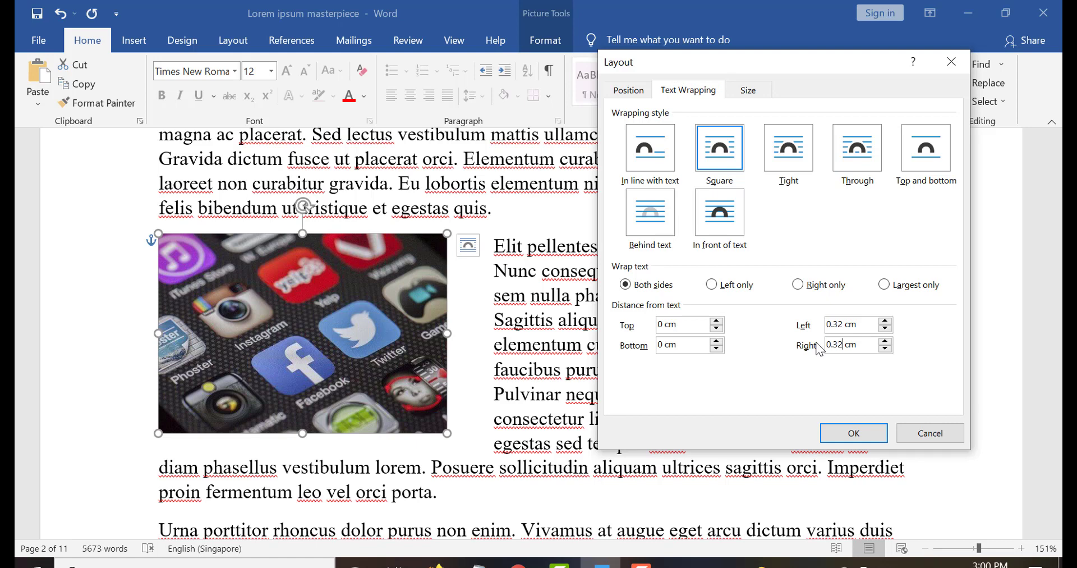
left_click(854, 432)
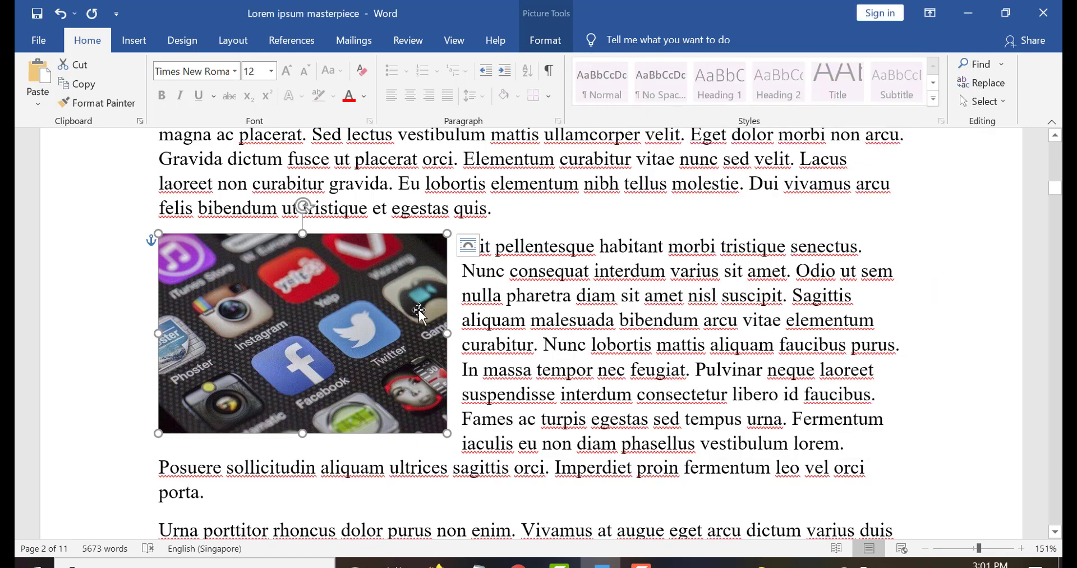
left_click(728, 352)
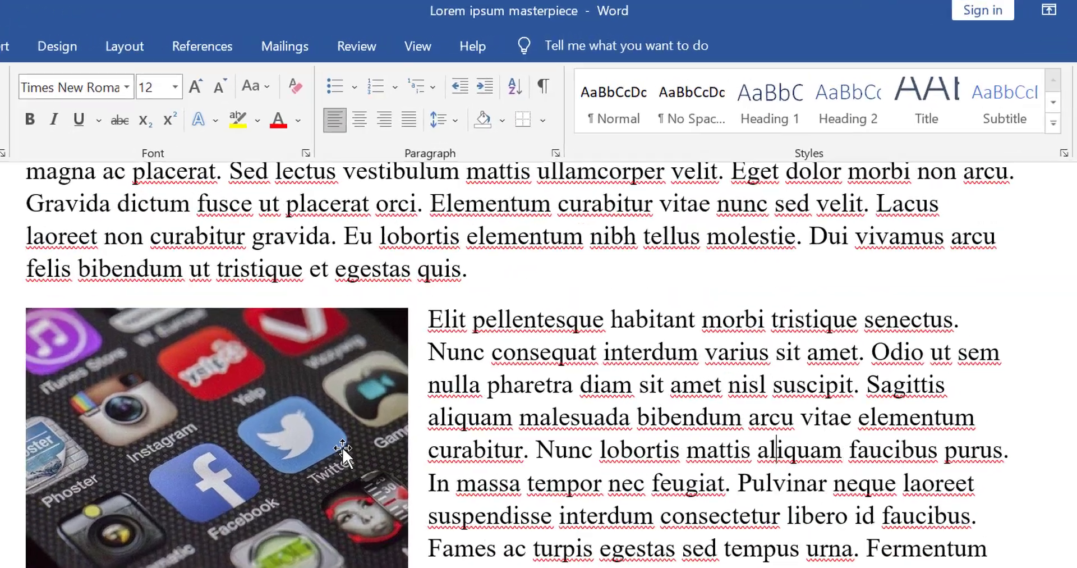
Step: Give the picture a yellow border with a weight of 6 pt
left_click(415, 363)
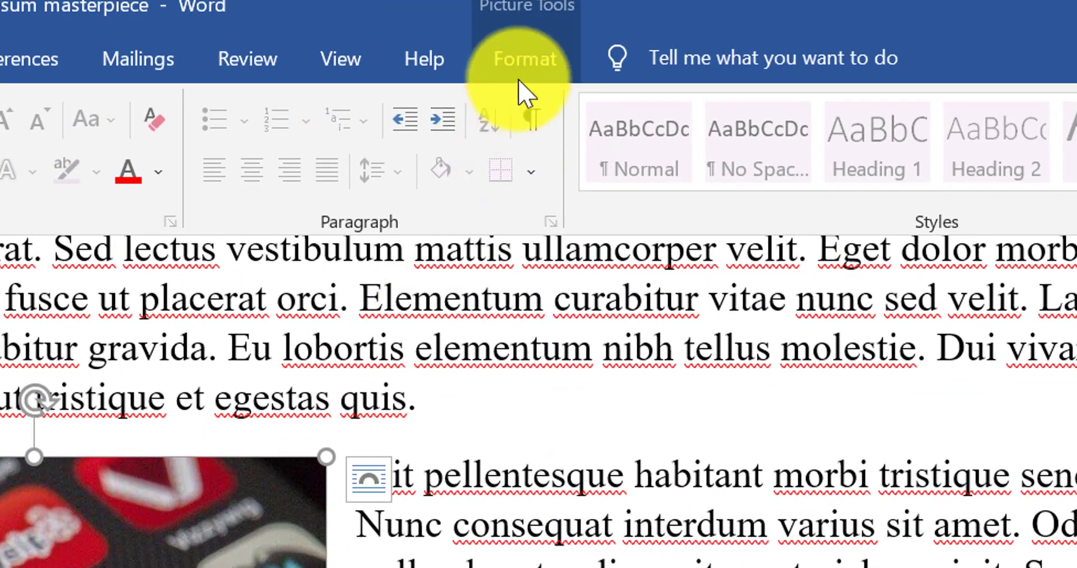
left_click(530, 63)
left_click(605, 117)
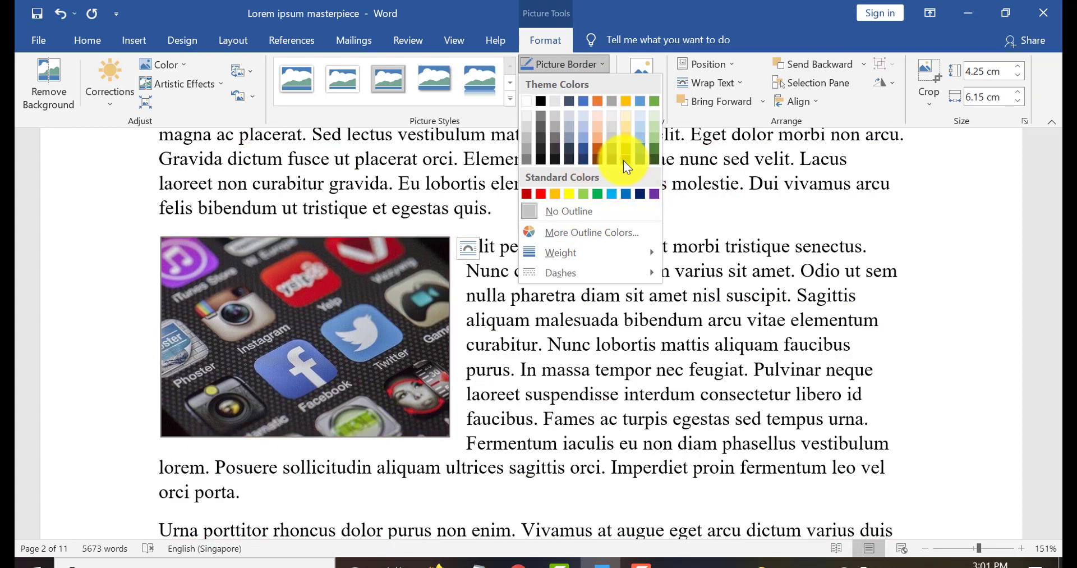
left_click(573, 194)
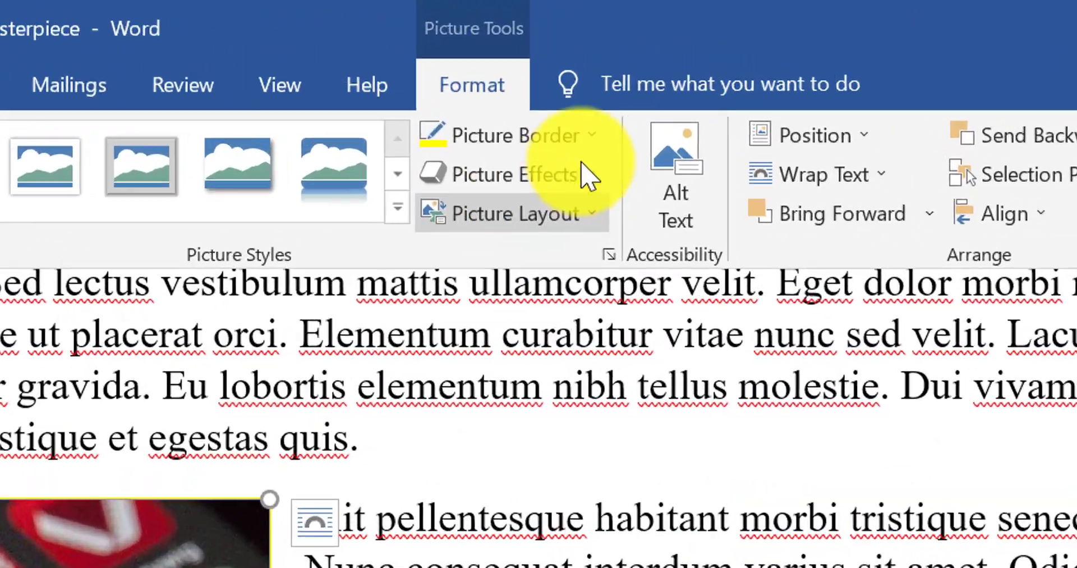
left_click(598, 140)
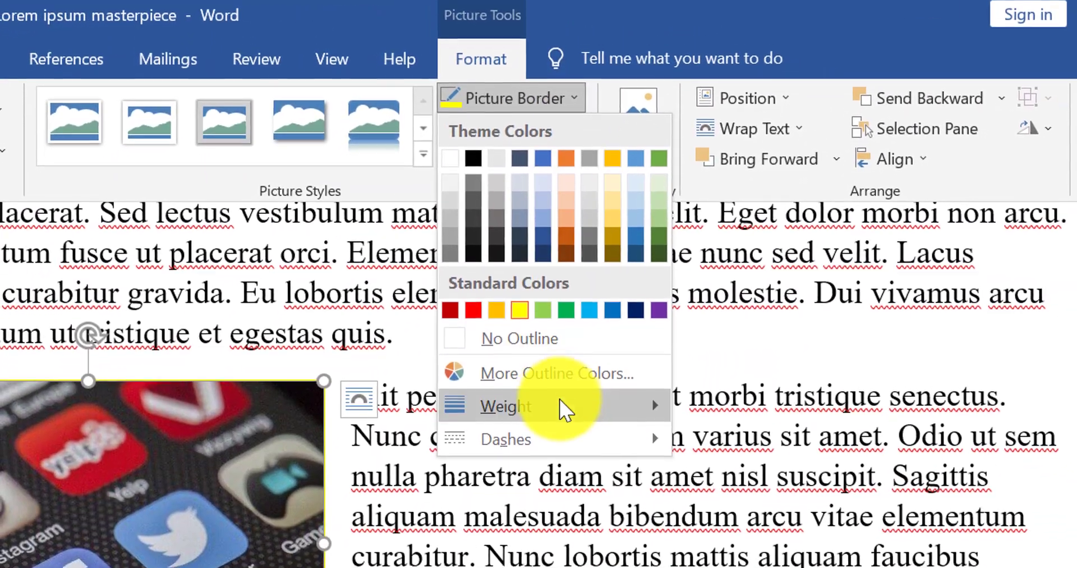
mouse_move(566, 409)
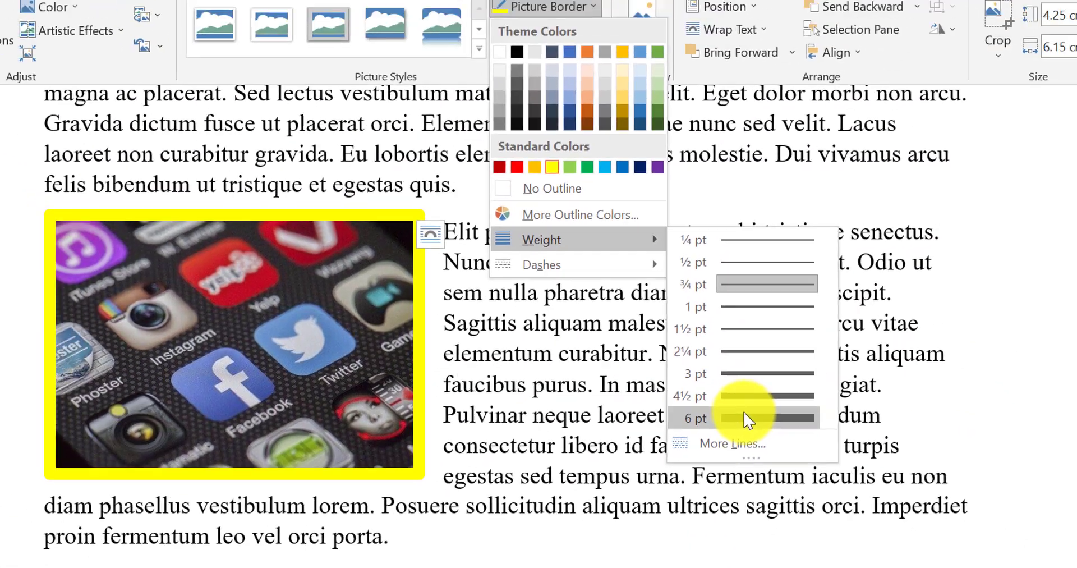
left_click(746, 418)
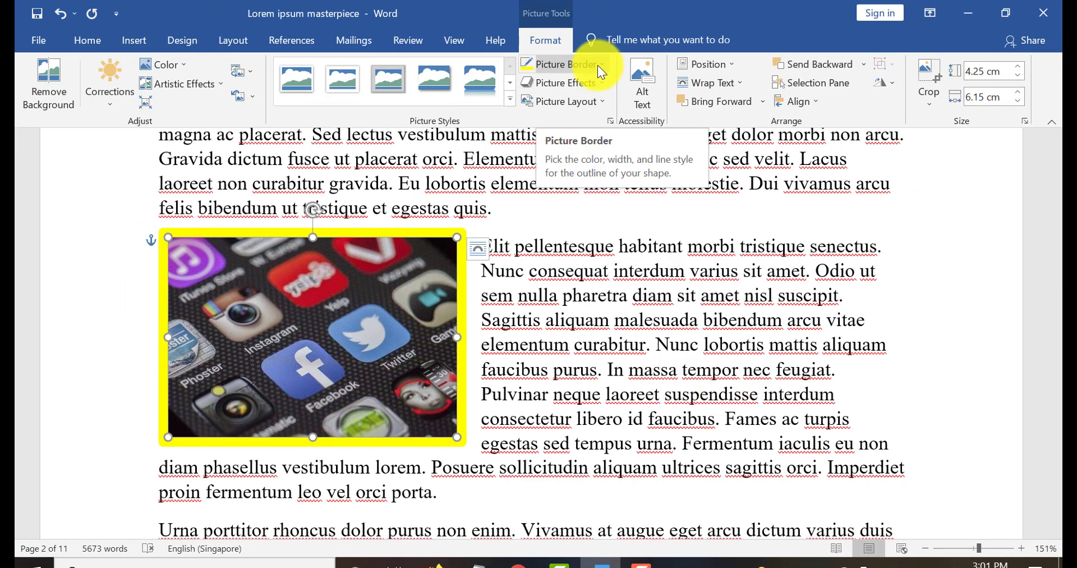
Step: Add an outer shadow offset towards the top left to the yellow-bordered picture and deselect it
left_click(594, 81)
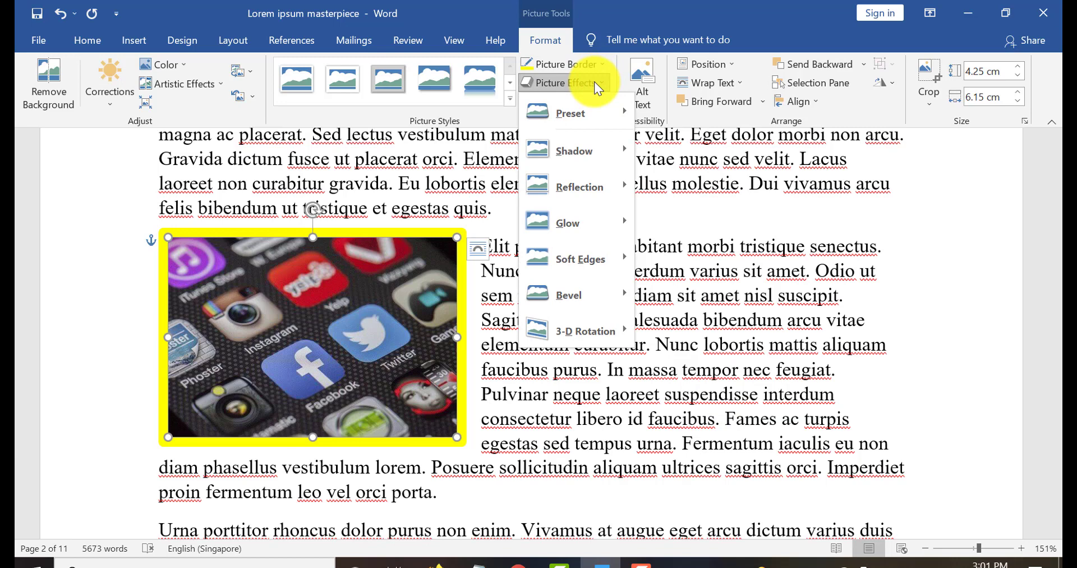
mouse_move(570, 148)
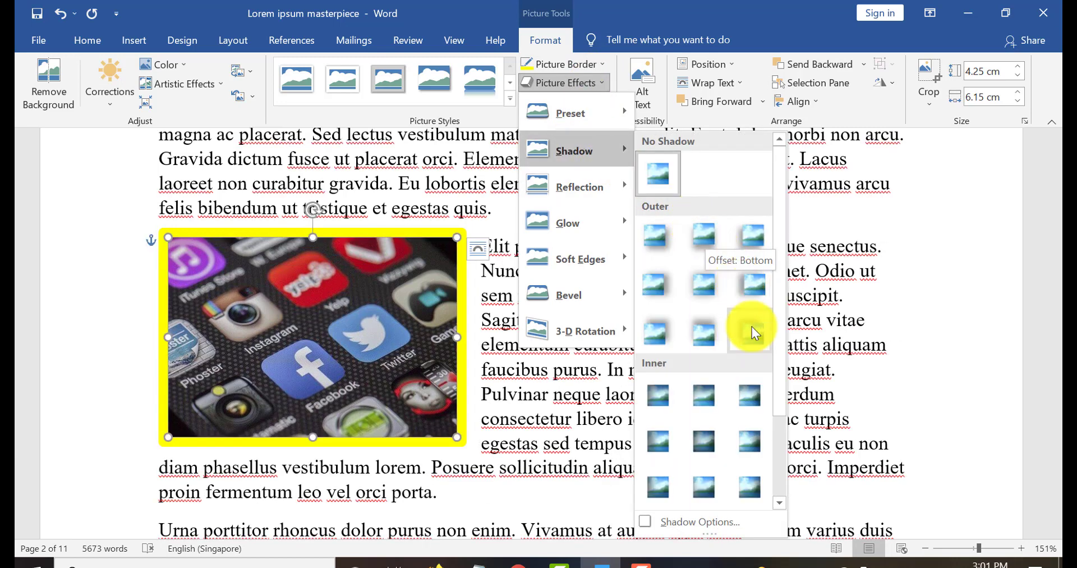
left_click(752, 331)
left_click(753, 334)
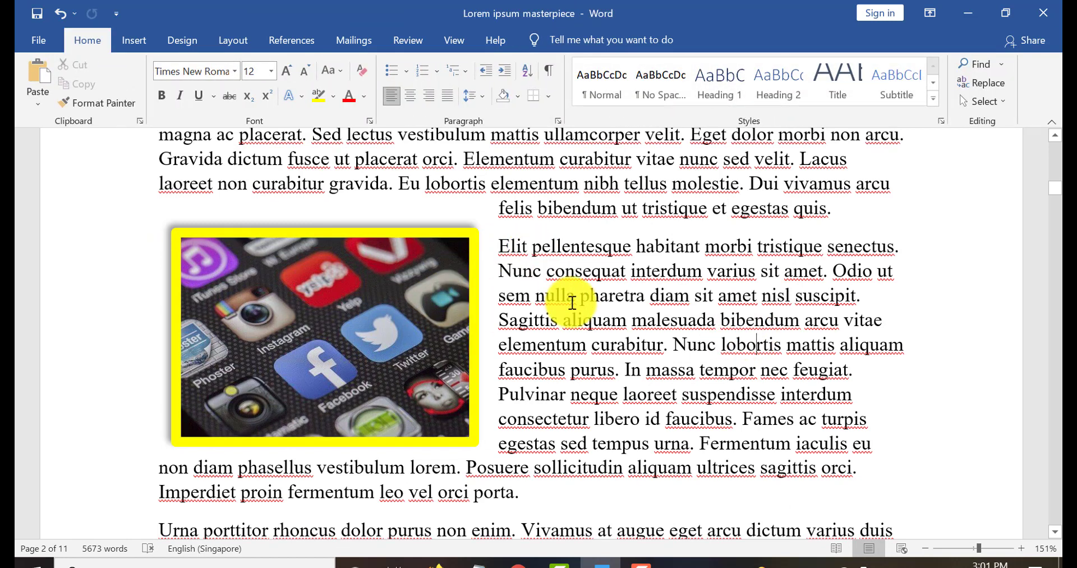
Step: Move the picture to the right side of the "Elit pellentesque" paragraph and start a new line before "Nunc lobortis"
left_click(378, 331)
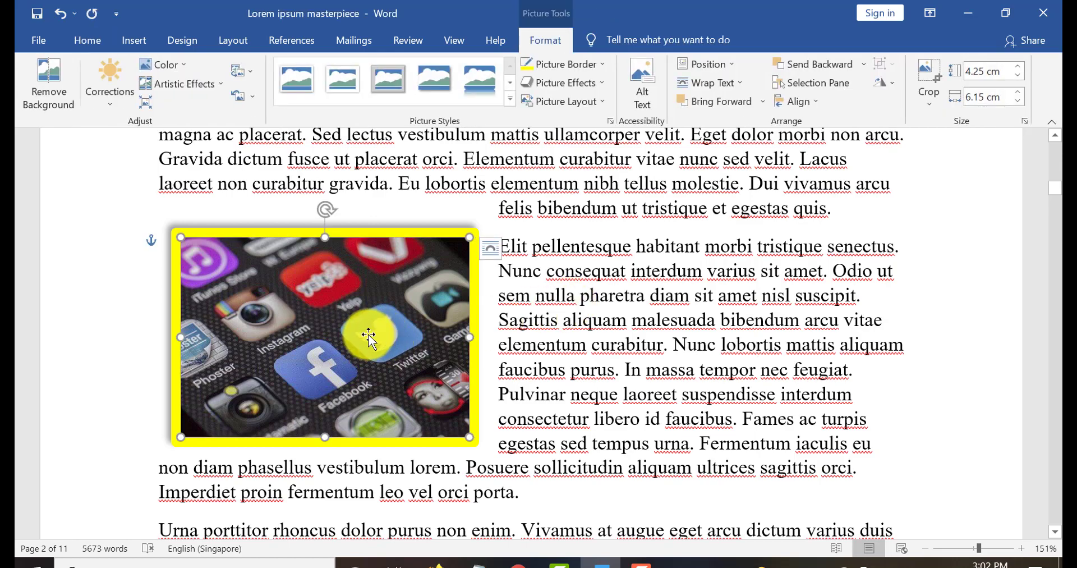
left_click_drag(368, 337, 819, 311)
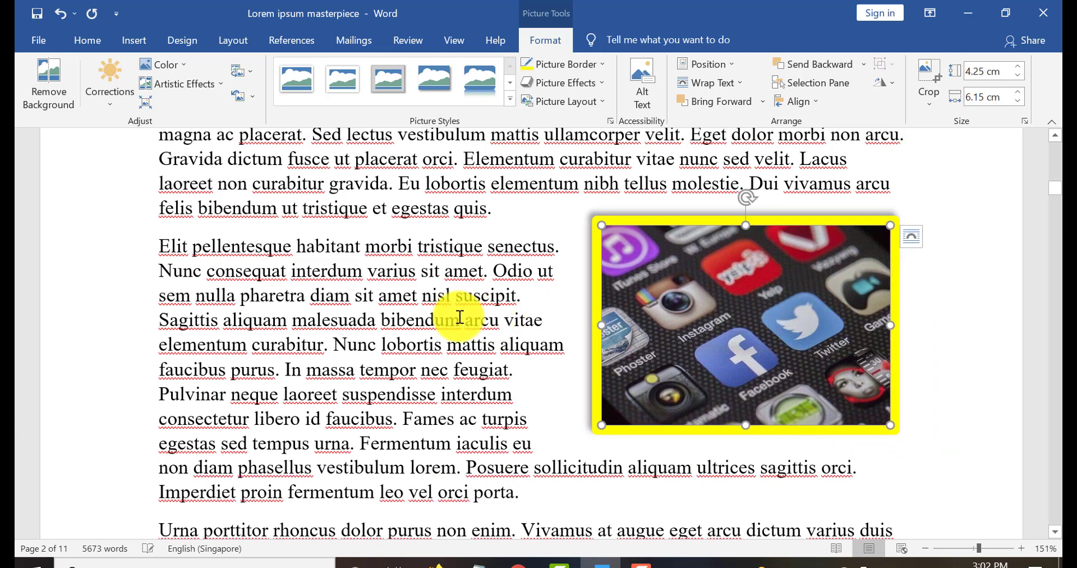
left_click(337, 342)
key("Return")
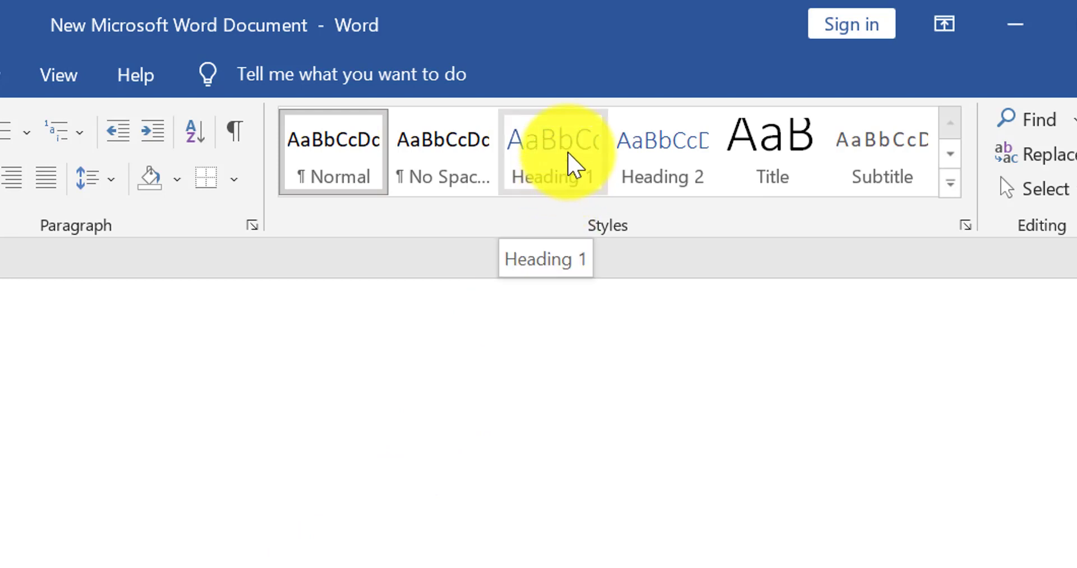
Step: Modify the Heading 1 style to use the Arial Black font at 18 pt
right_click(568, 163)
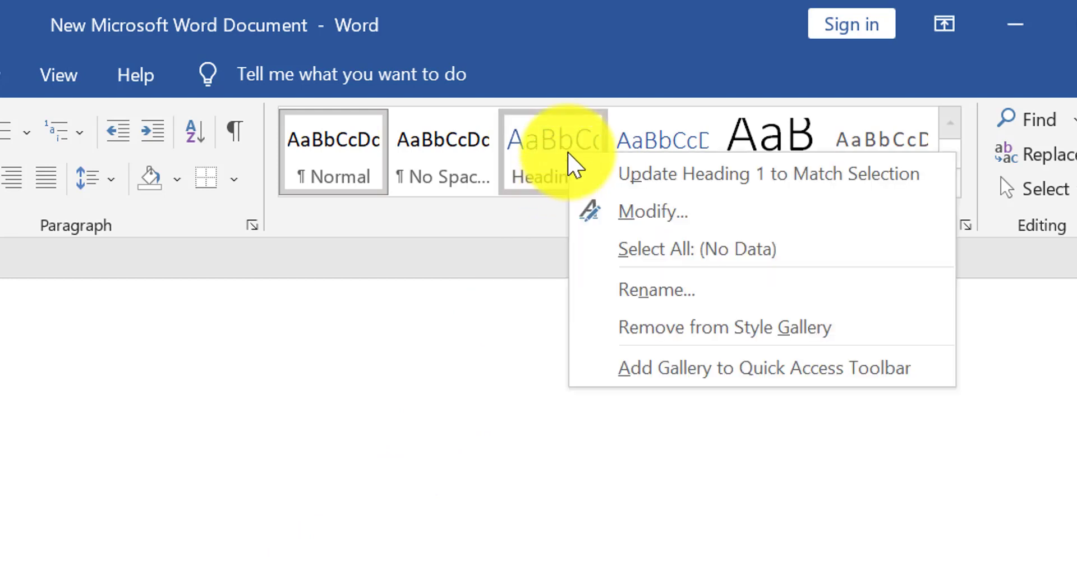
left_click(627, 213)
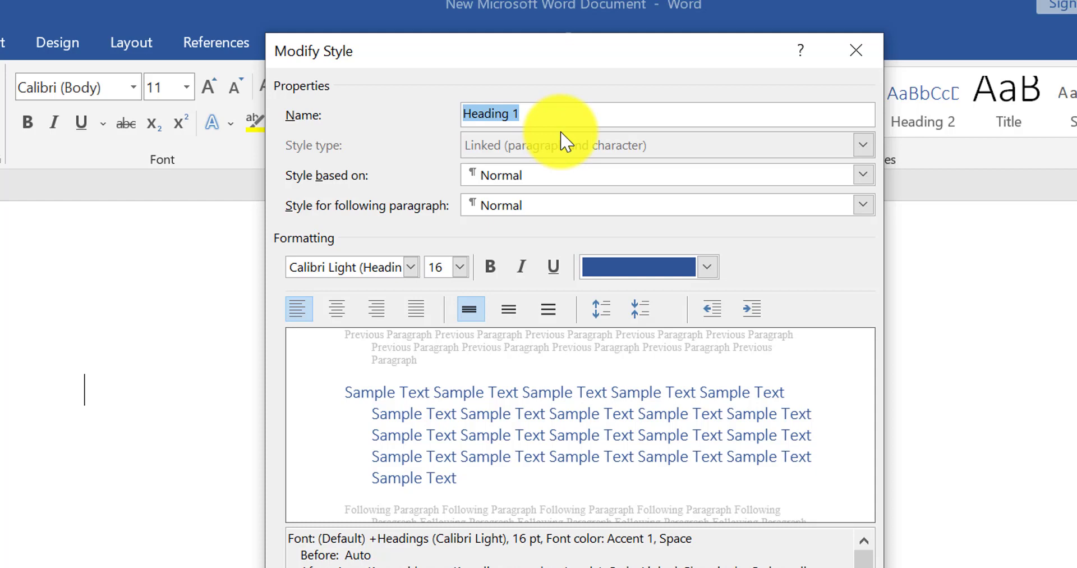
left_click(411, 267)
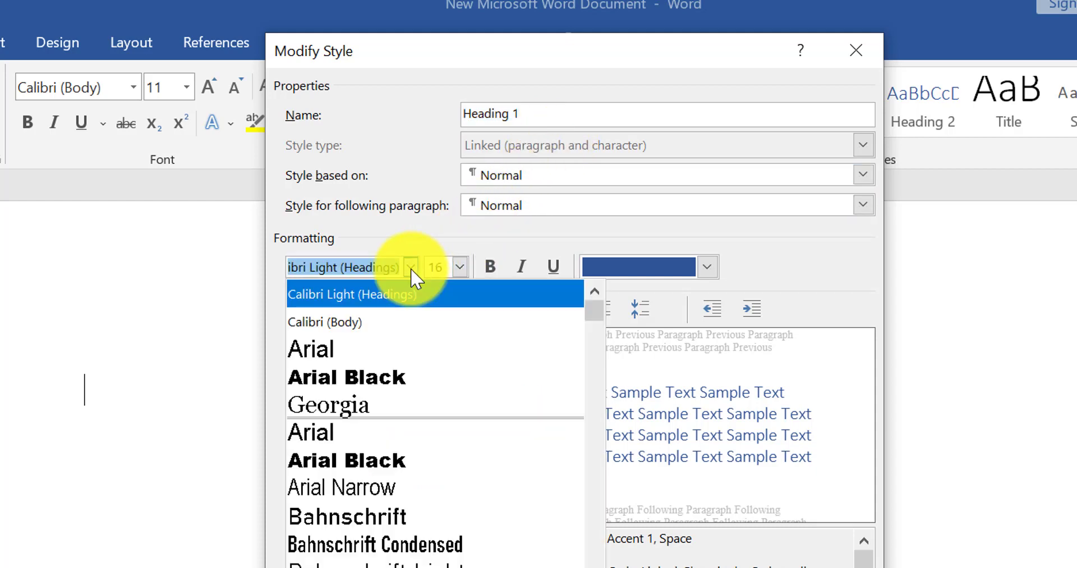
left_click(413, 377)
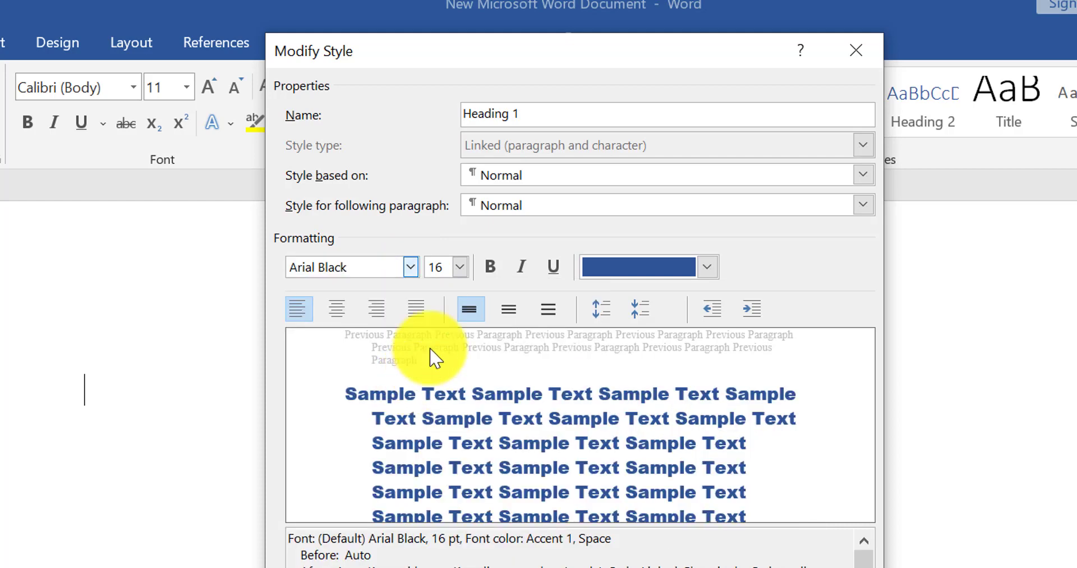
left_click(460, 267)
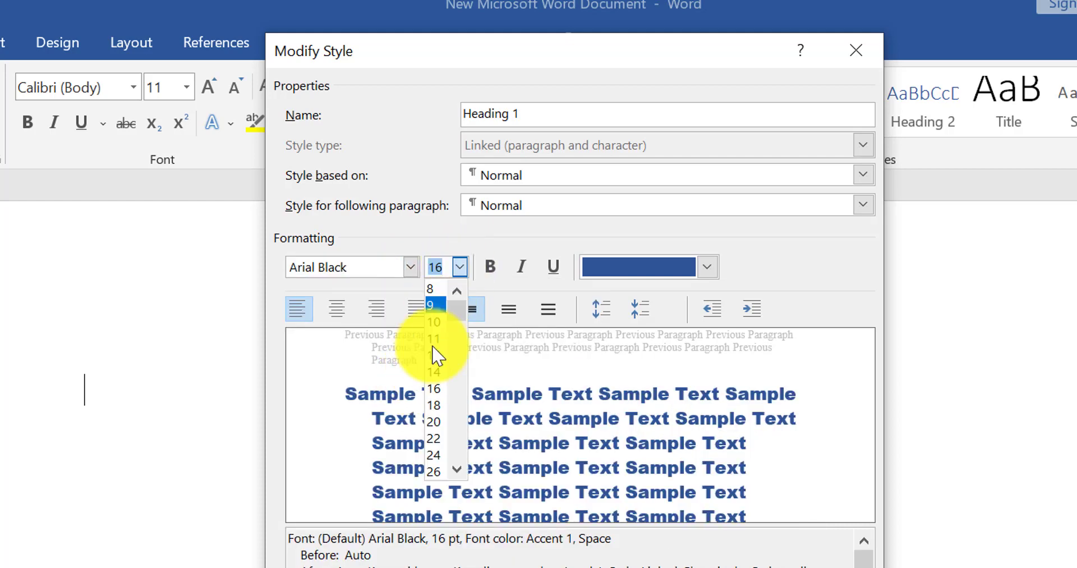
left_click(434, 404)
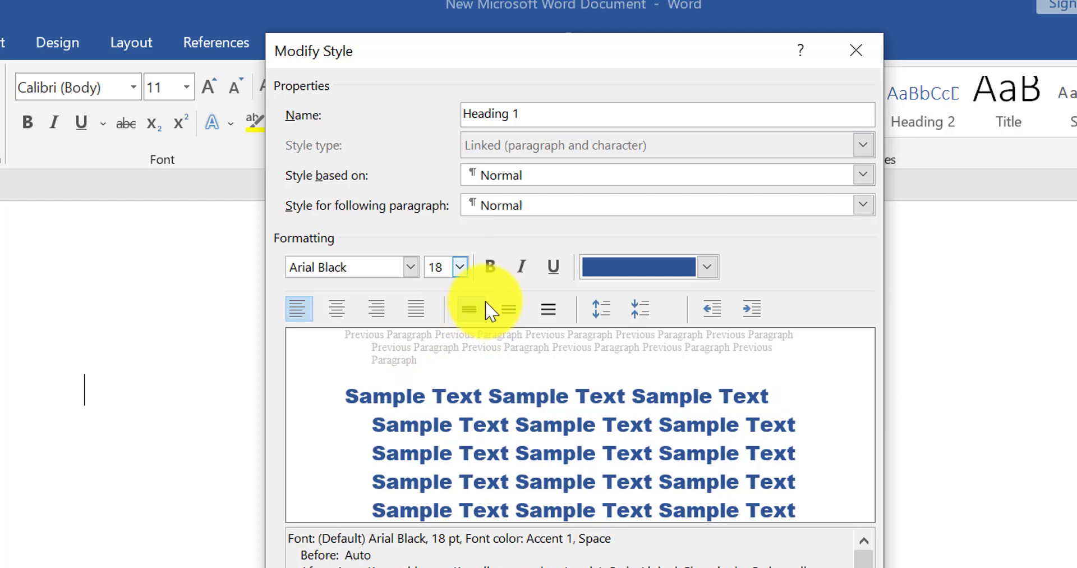
Step: Make the Heading 1 style bold, black (Text 1) and centered, and apply the style changes
left_click(494, 268)
left_click(707, 267)
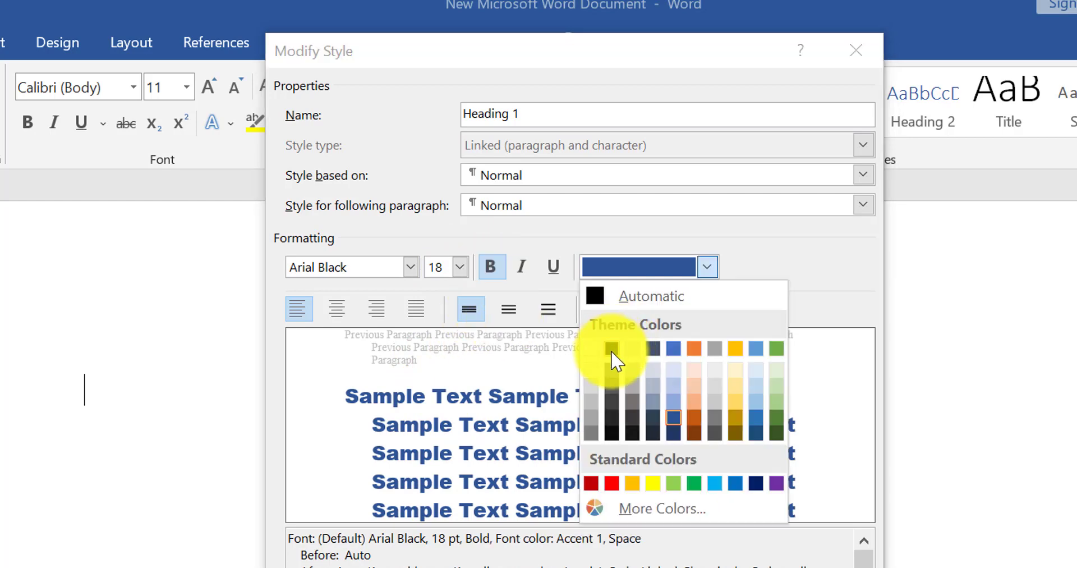
left_click(612, 348)
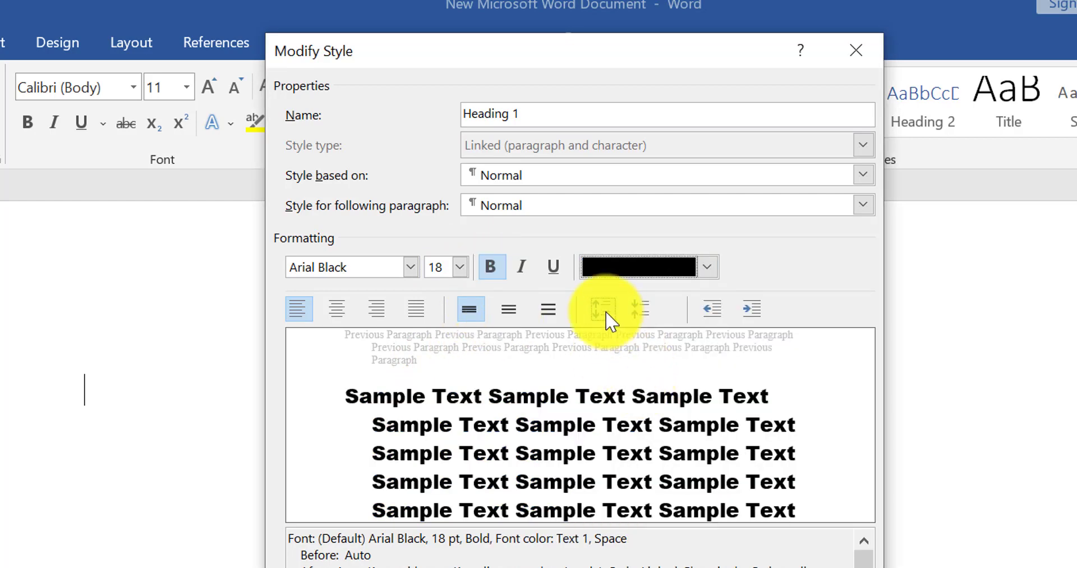
left_click(337, 308)
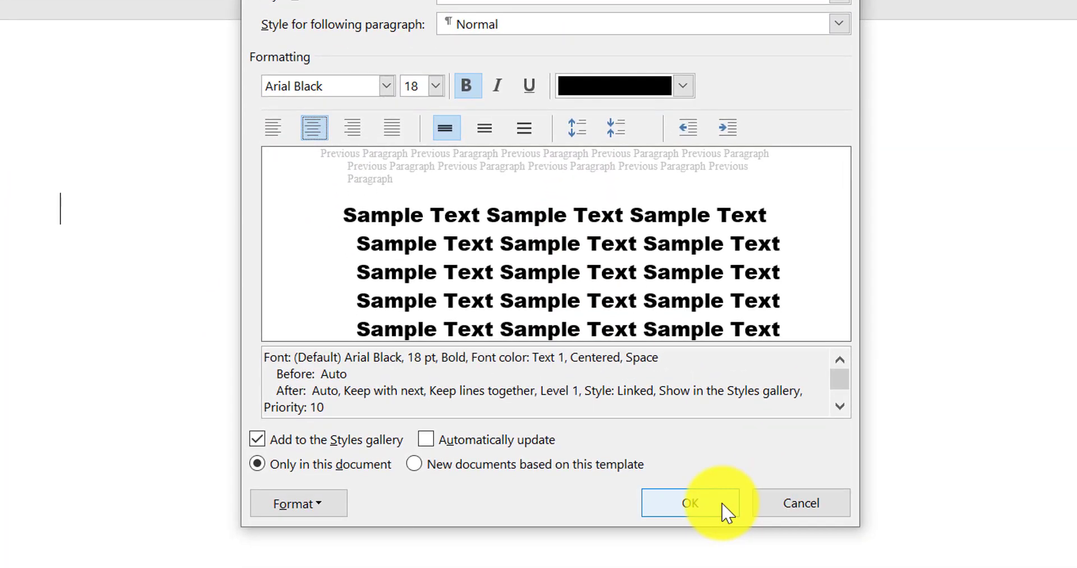
left_click(723, 504)
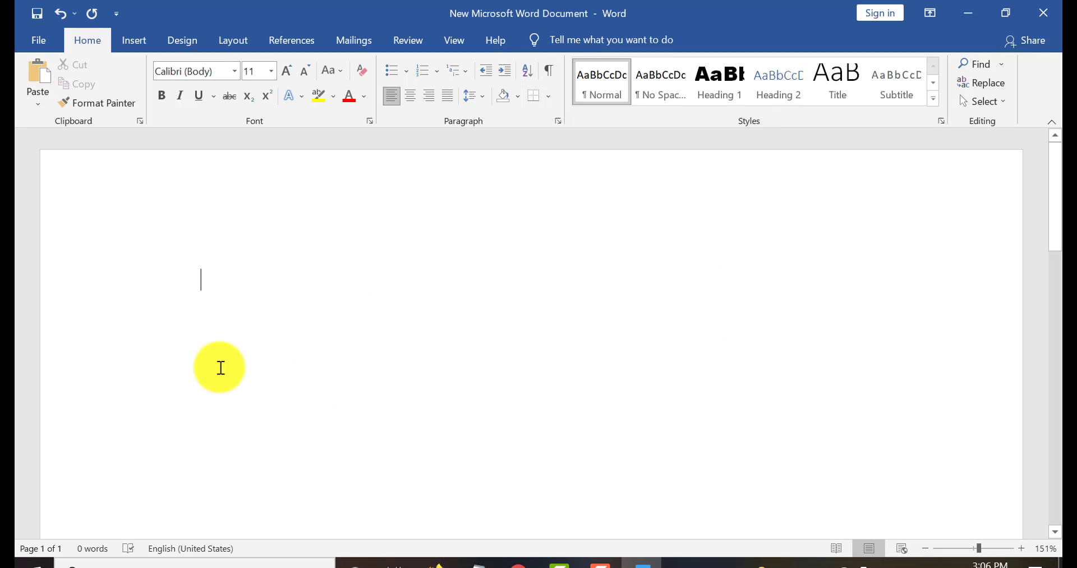
Step: Enter a first name in possessive form followed by "Lorem Ipsum Masterpiece", format it as Heading 1 and add two new lines below
type("Arun’s Lorem Ipsum Masterpiece")
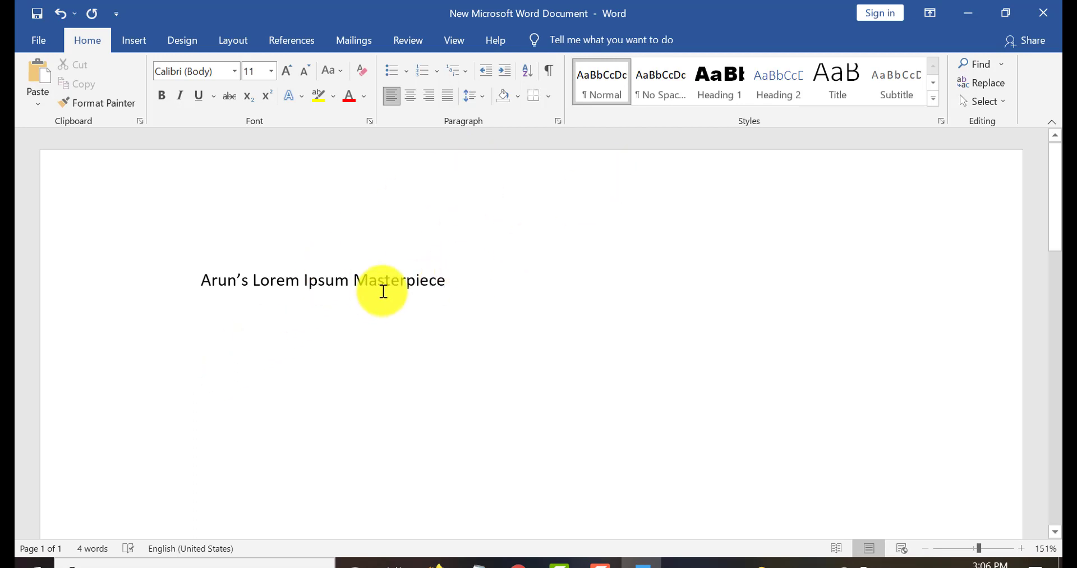
left_click(720, 93)
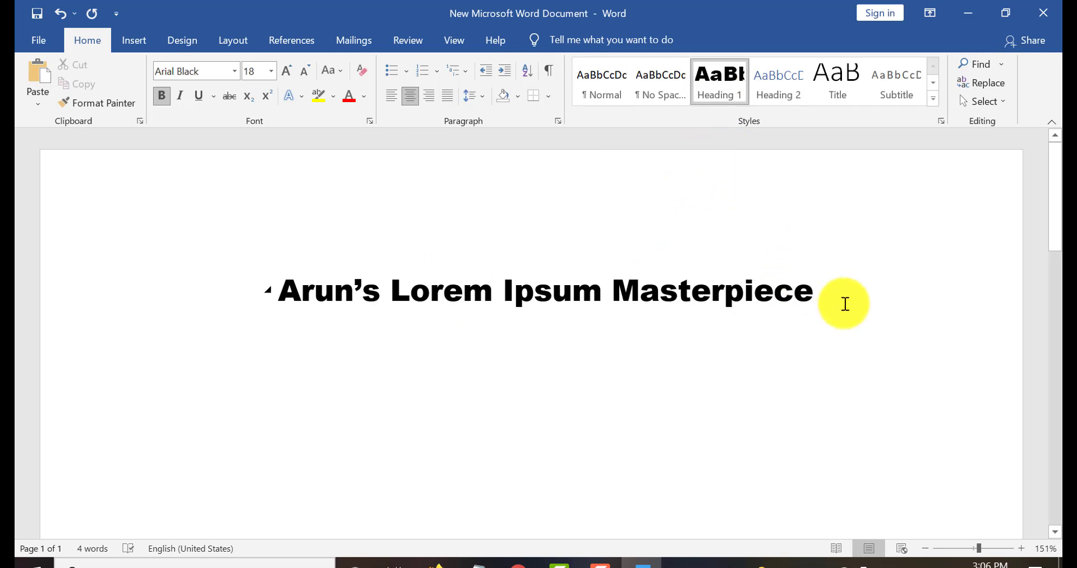
key("Return")
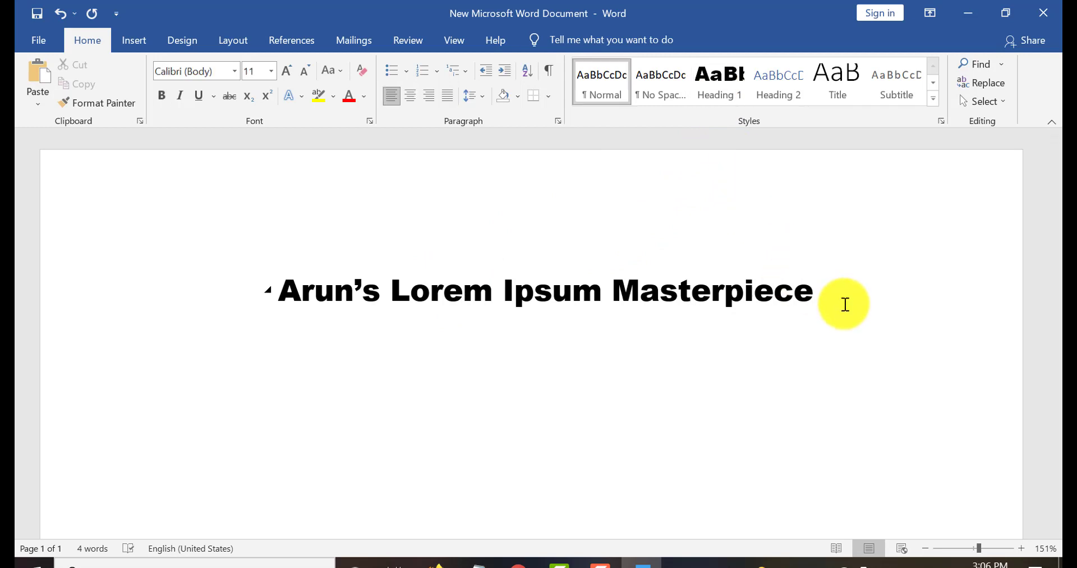
key("Return")
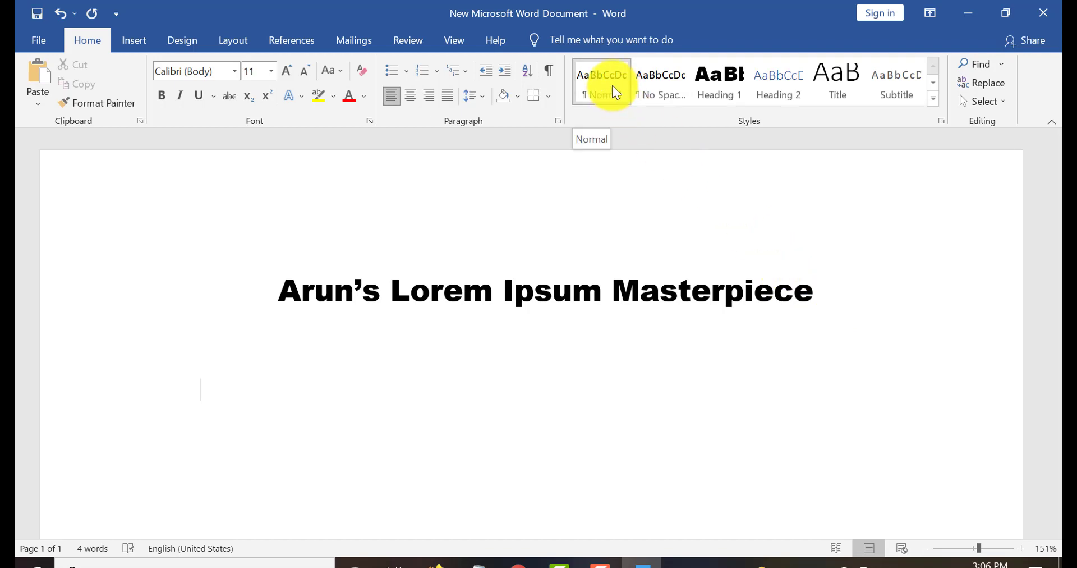
Step: Modify the Normal style to use the Arial font at 12 pt
right_click(616, 93)
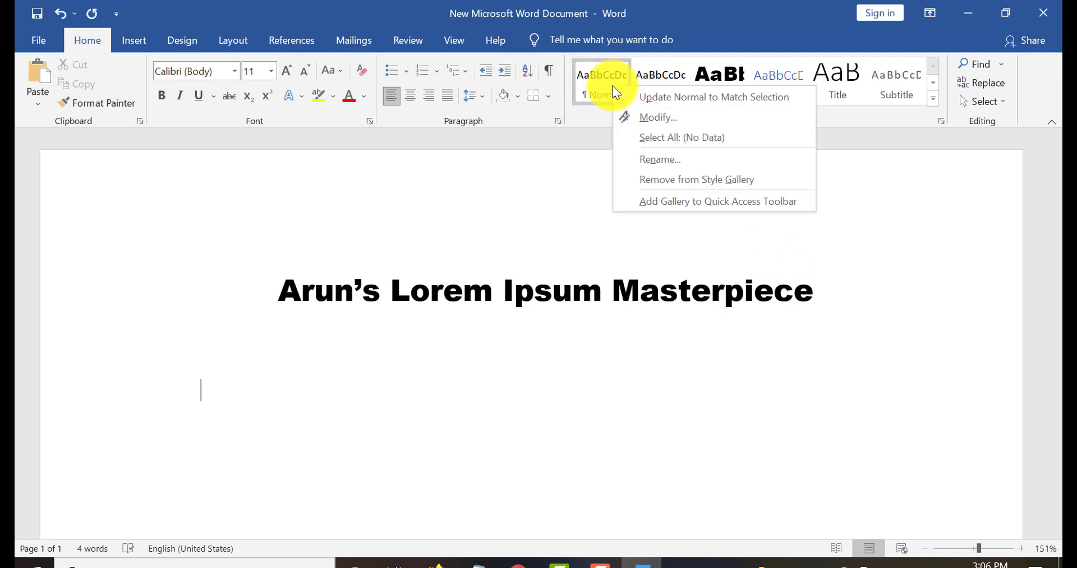
left_click(658, 115)
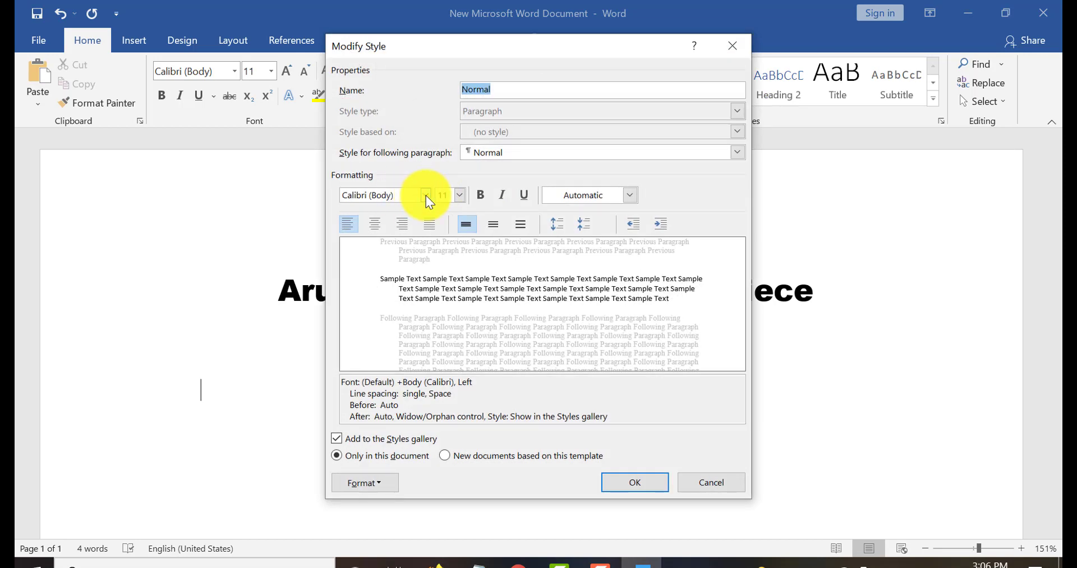
left_click(426, 196)
left_click(394, 267)
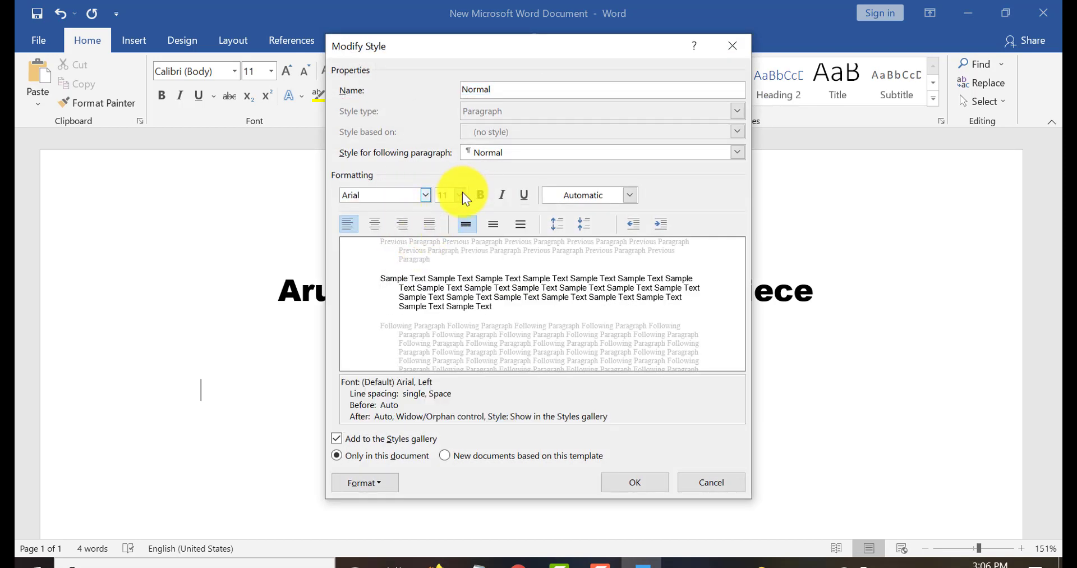
left_click(460, 195)
left_click(445, 253)
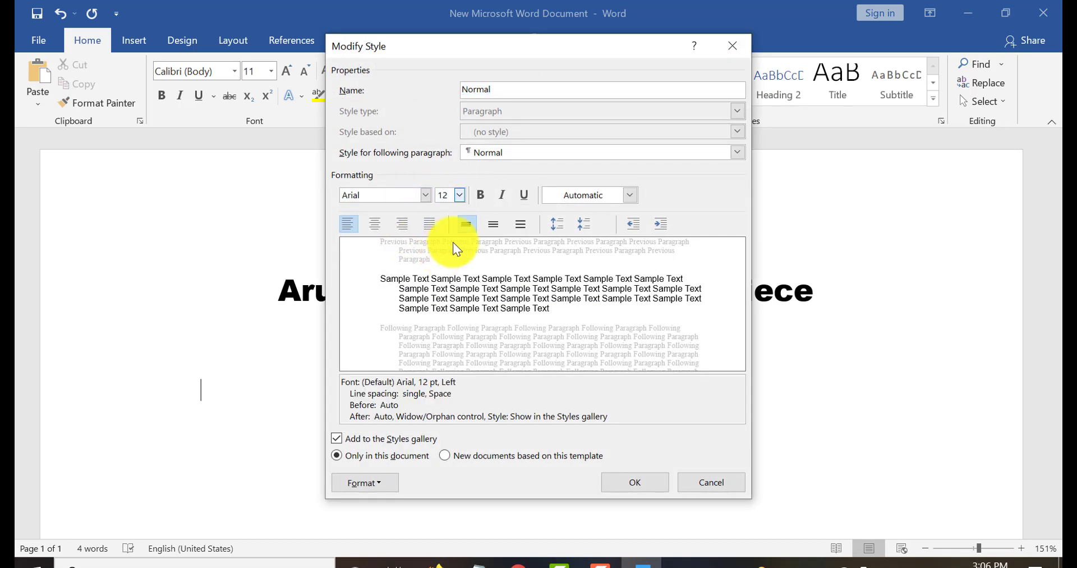
left_click(463, 192)
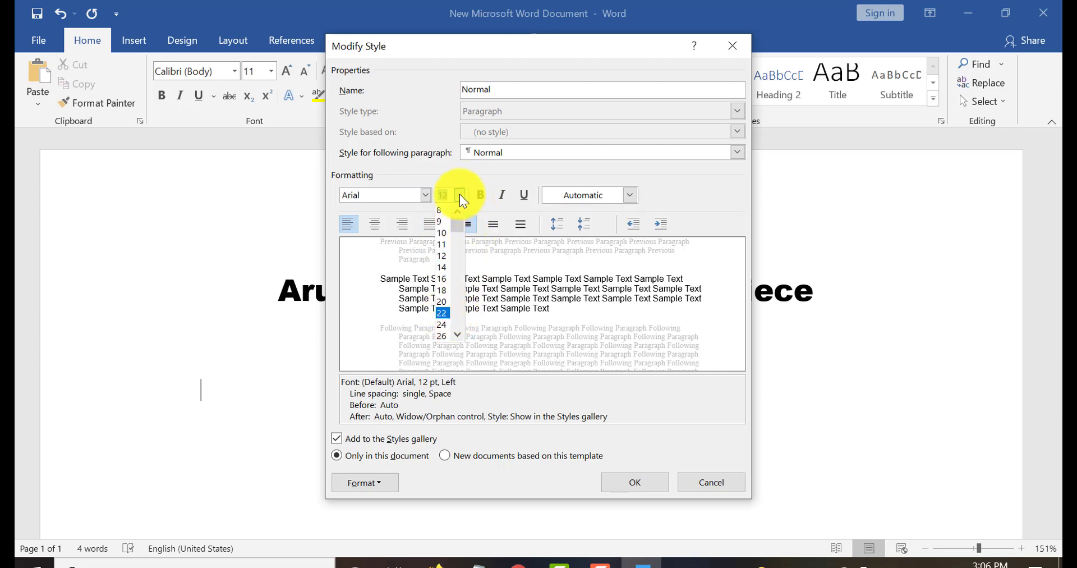
left_click(470, 171)
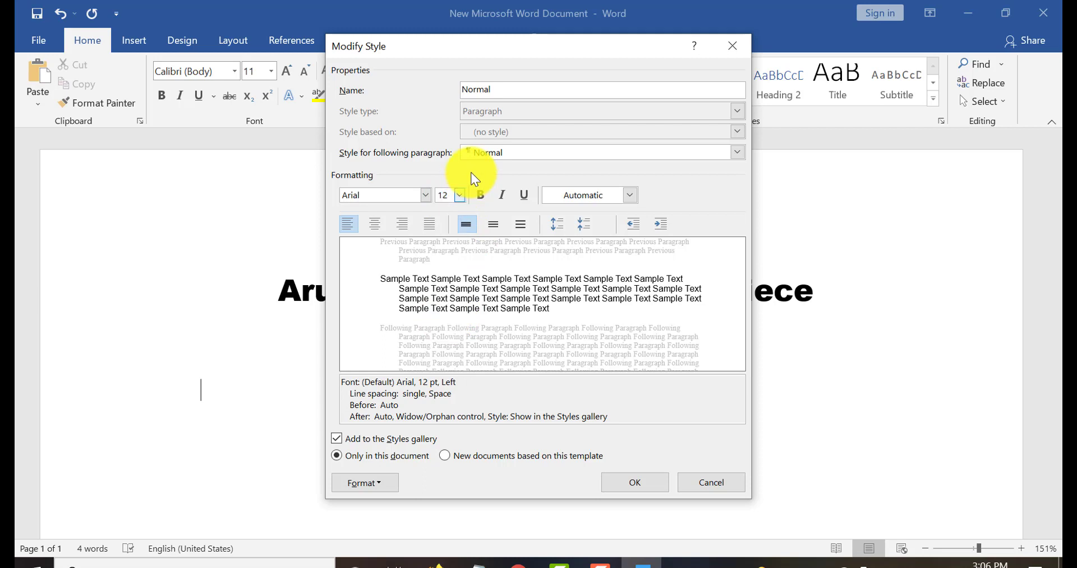
left_click(646, 488)
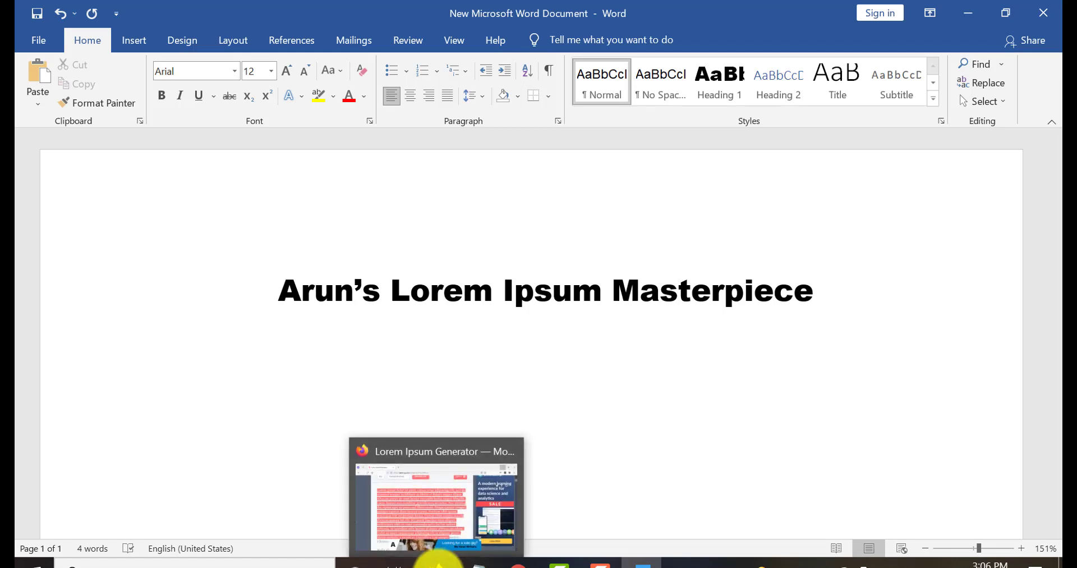
Step: Copy the generated paragraphs from the Lorem Ipsum Generator page in Firefox and paste them below the title in Word
left_click(438, 561)
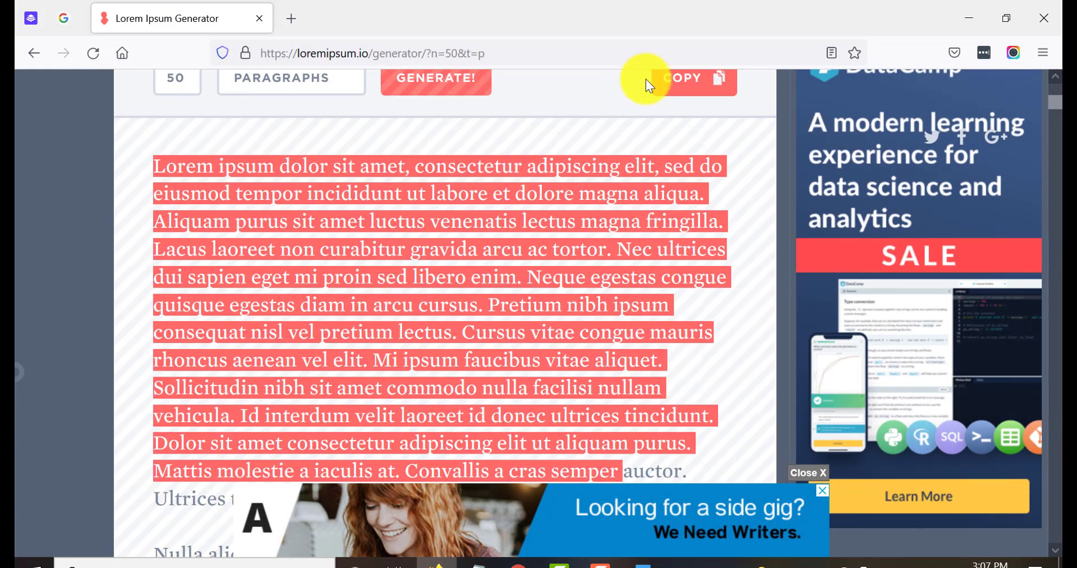
left_click(644, 563)
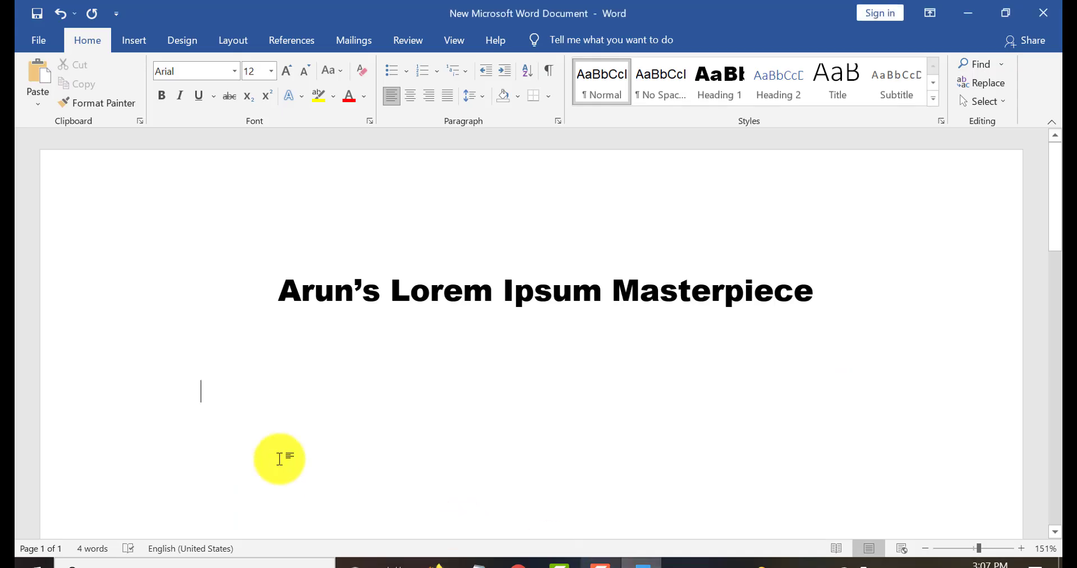
left_click(238, 435)
key("ctrl+v")
Step: Try the Heading 1 style on the "Sed viverra tellus" body paragraph and revert it to body text
scroll(349, 380, "up", 10)
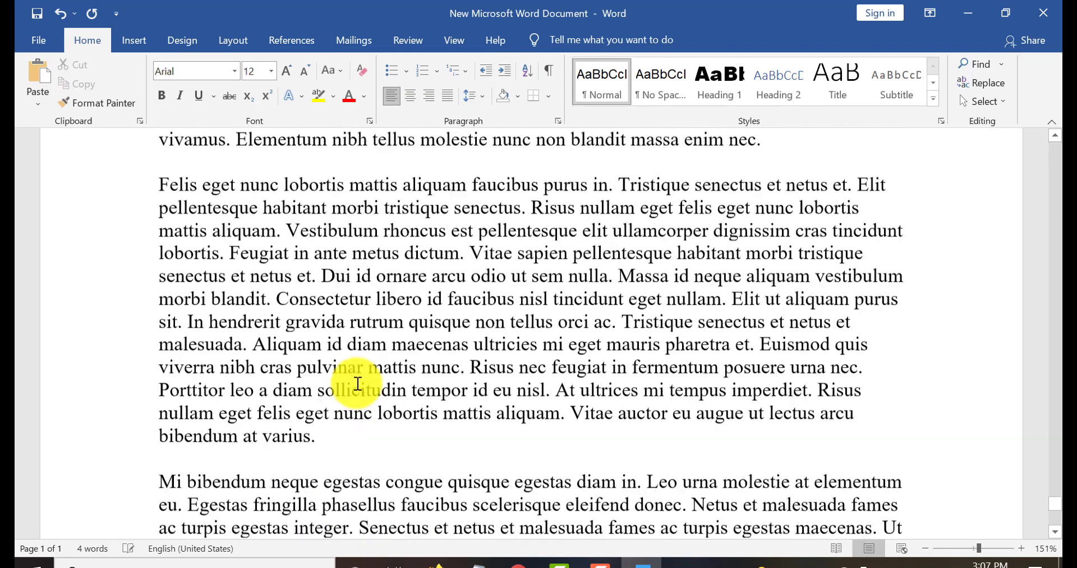
scroll(309, 337, "up", 3)
scroll(354, 461, "up", 7)
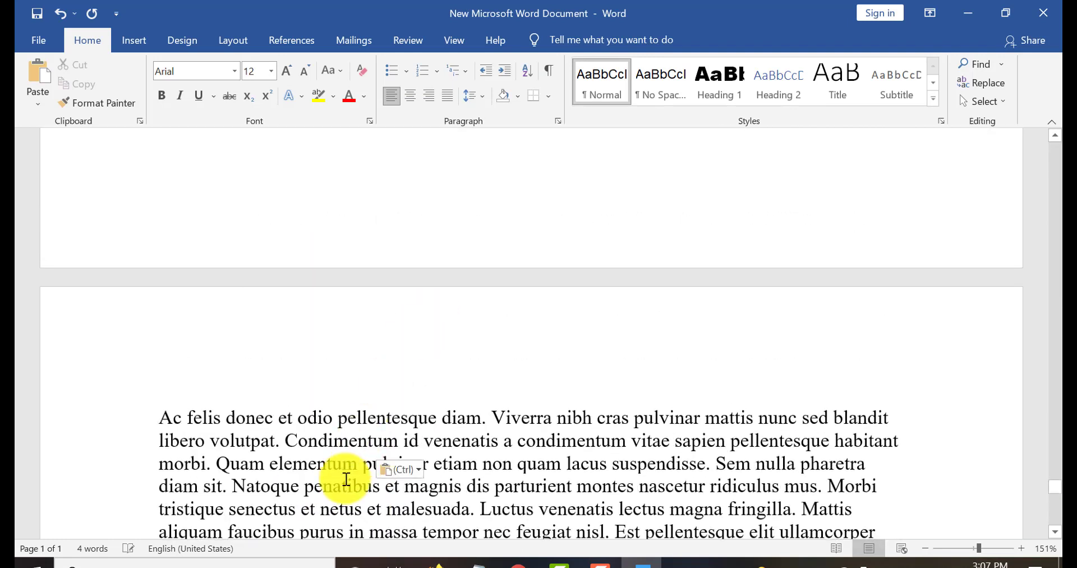
scroll(373, 443, "up", 6)
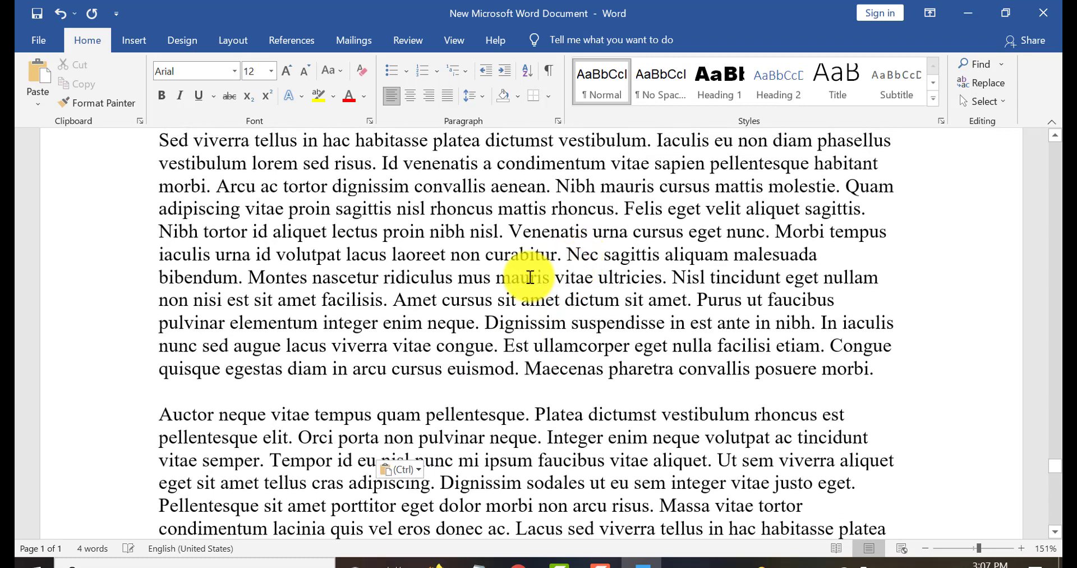
left_click(511, 277)
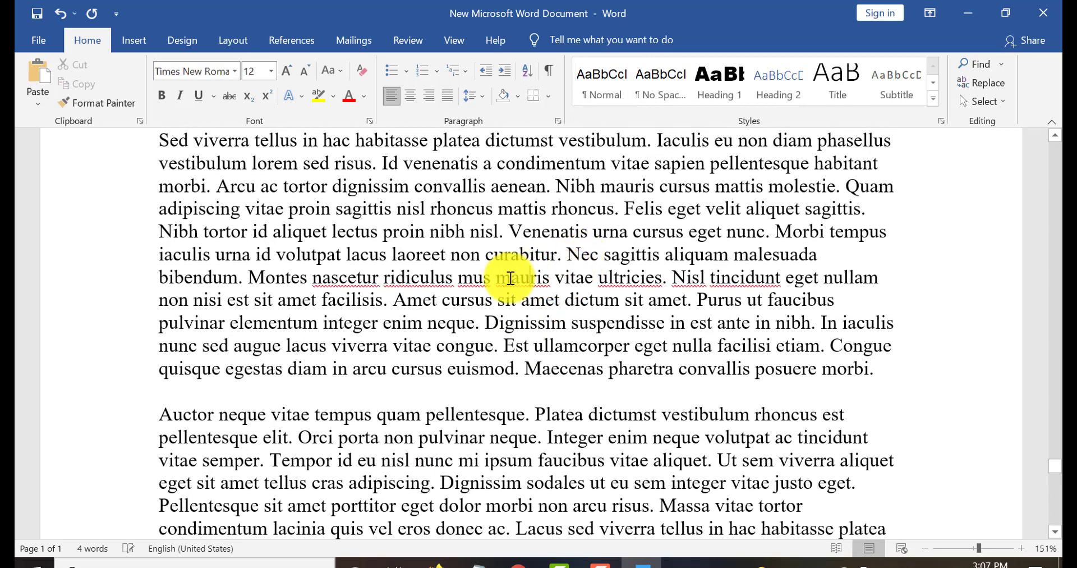
left_click(713, 87)
scroll(673, 235, "up", 6)
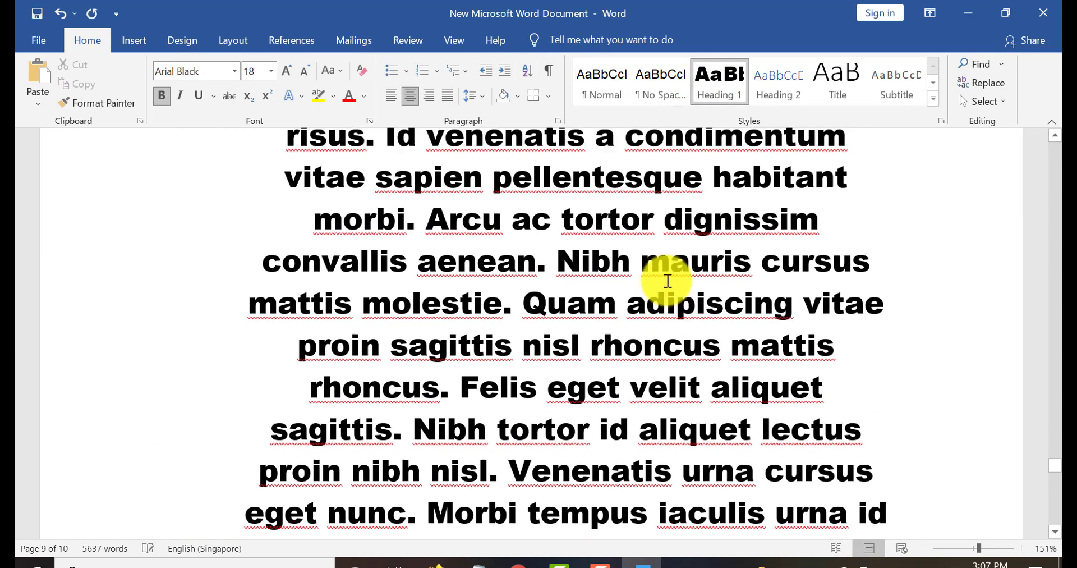
left_click(601, 97)
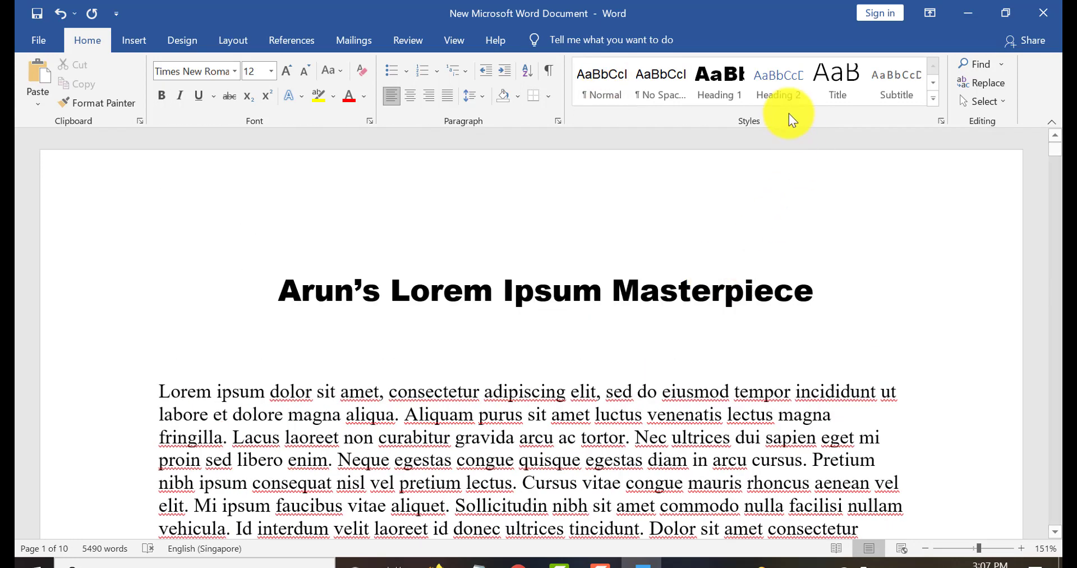
Step: Modify the Heading 2 style to use the Calibri font at 14 pt
left_click(782, 93)
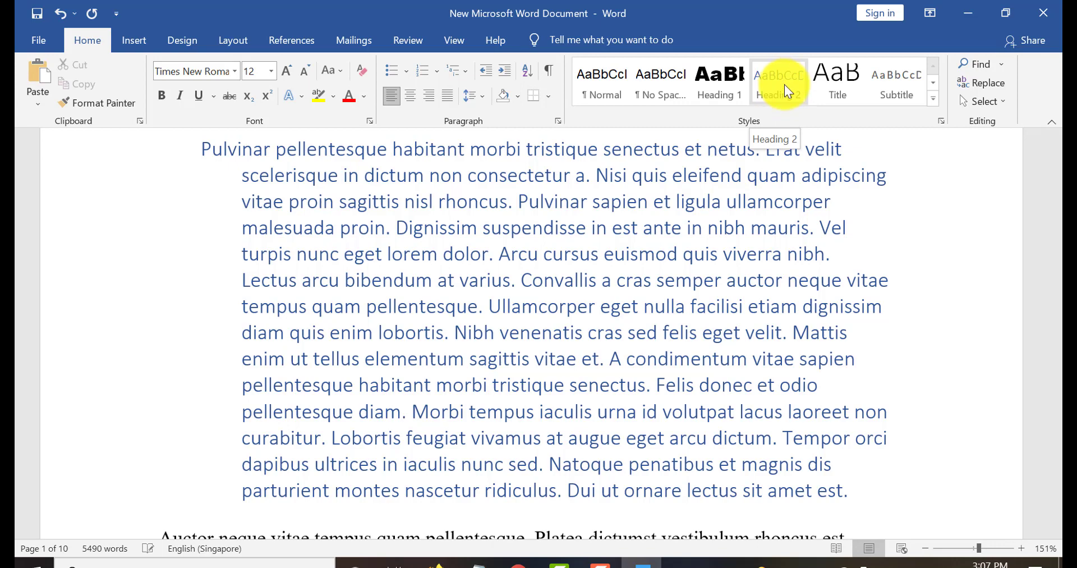
right_click(784, 83)
left_click(824, 120)
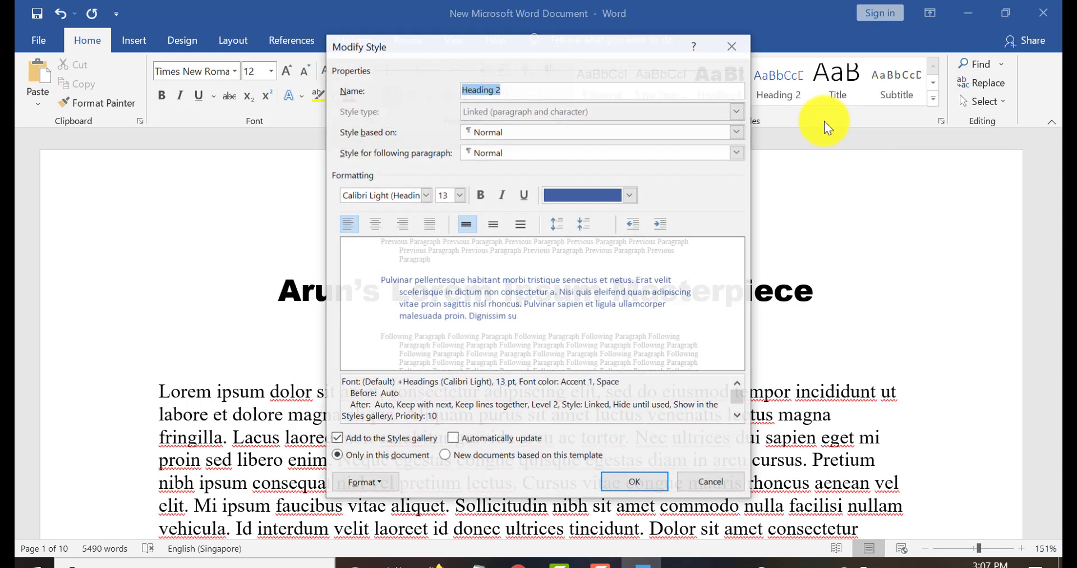
left_click(425, 194)
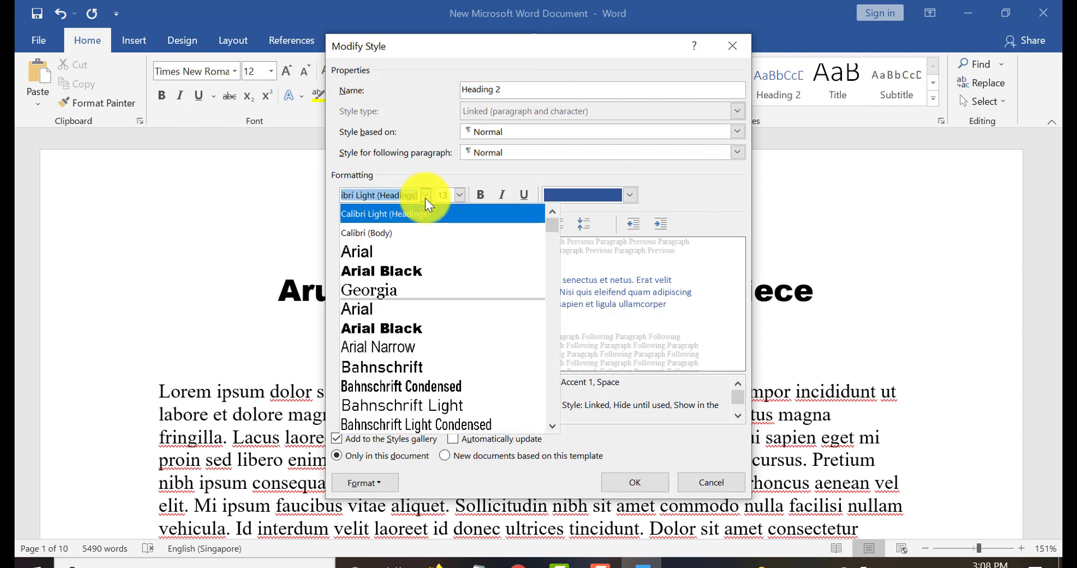
left_click(404, 240)
left_click(459, 194)
left_click(463, 233)
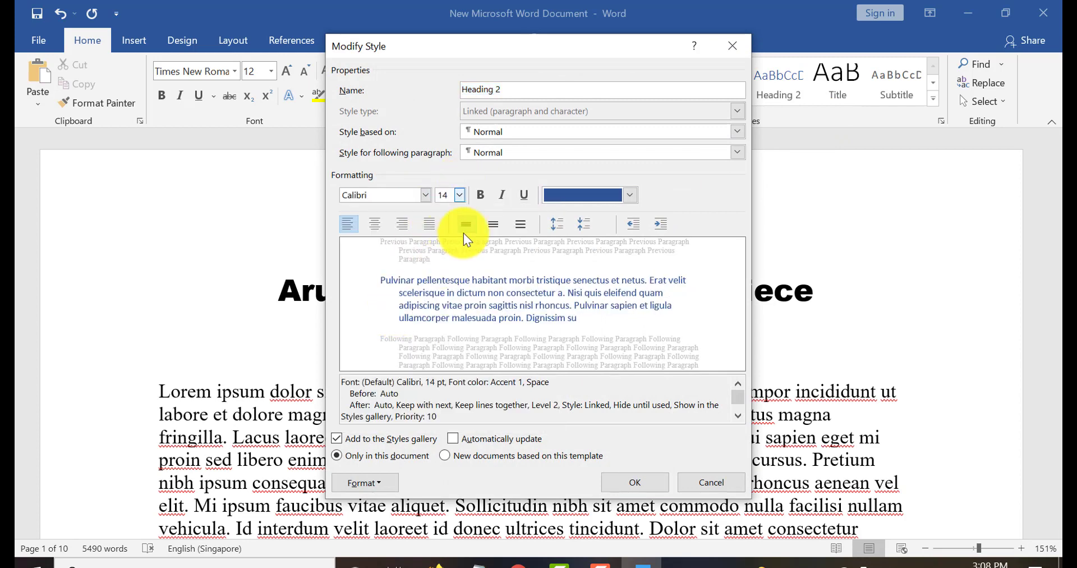
Step: Make the Heading 2 style bold with the custom crimson font color RGB(189,9,48)
left_click(481, 195)
left_click(631, 196)
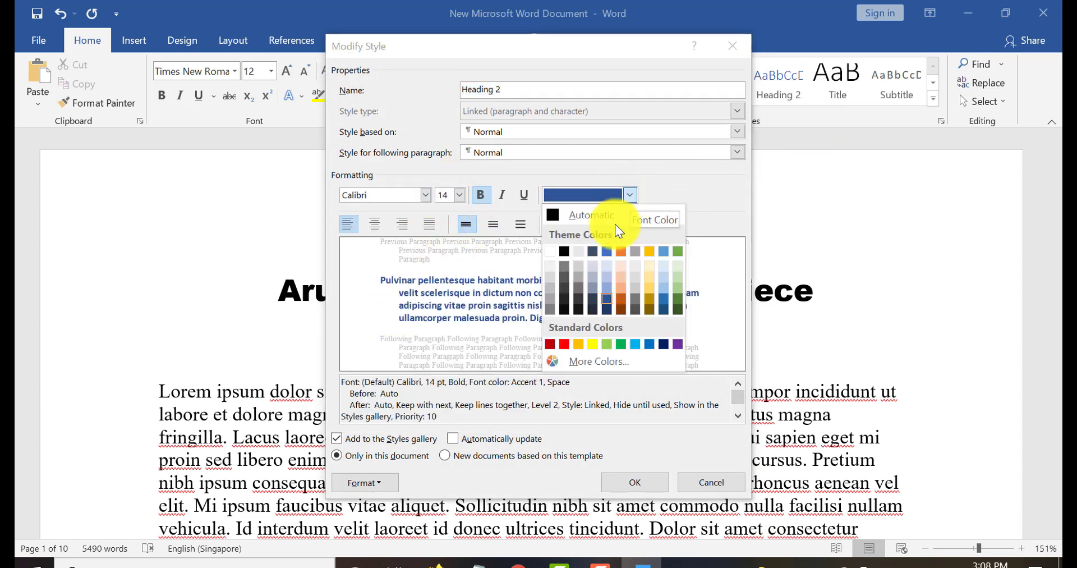
left_click(568, 356)
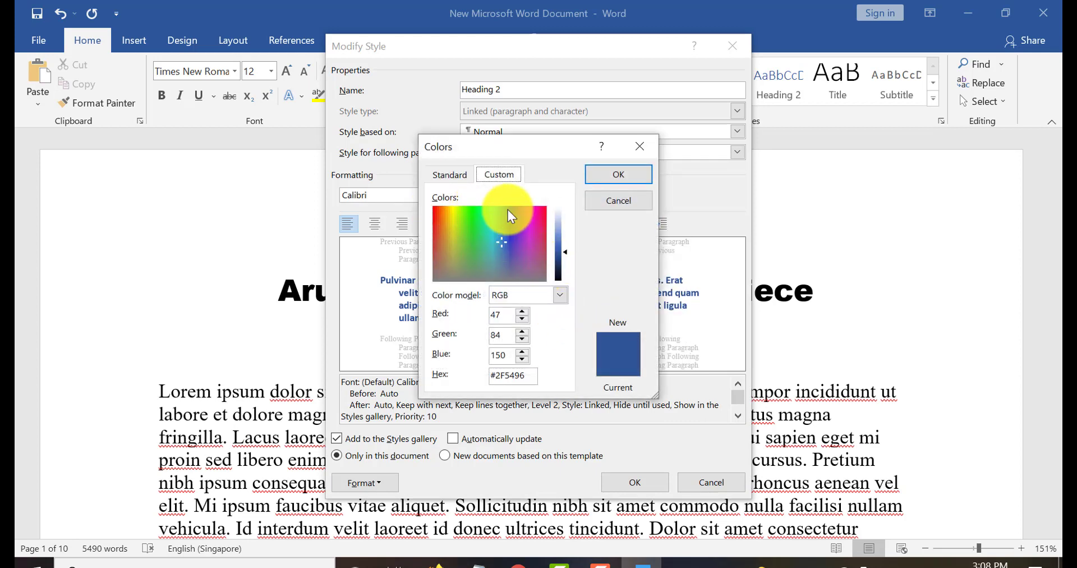
left_click(543, 213)
key("Return")
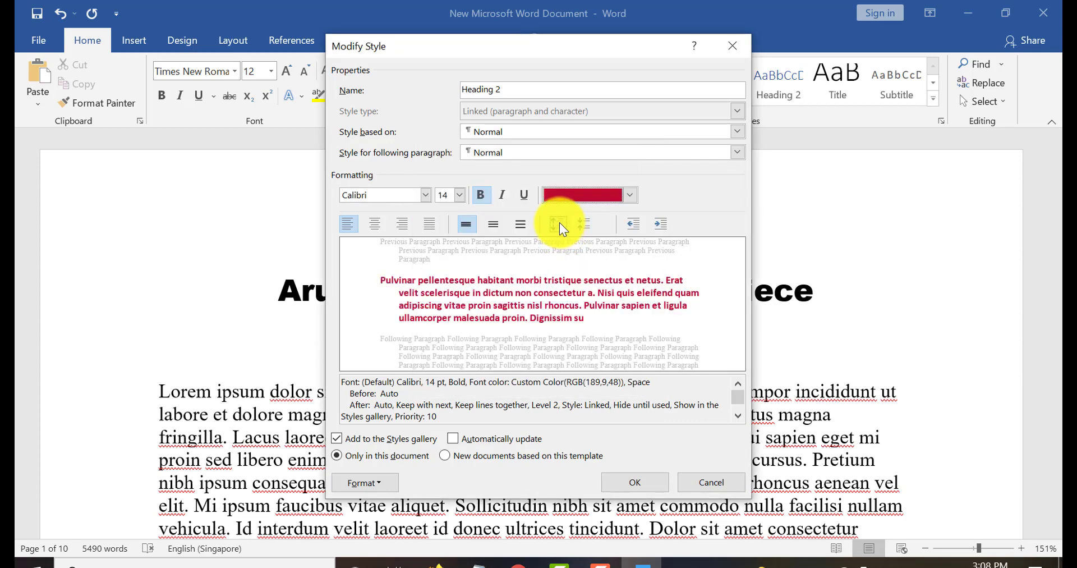
left_click(640, 483)
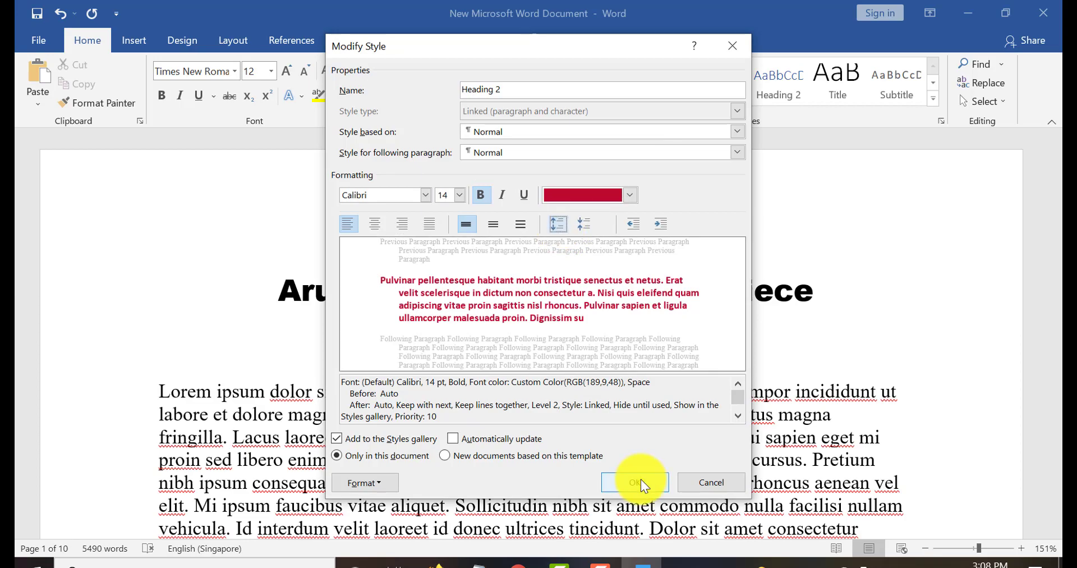
Step: Insert the line "Tip 1: Stop using foul language in your videos," ending with the addressee's first name and an exclamation mark, below the first body paragraph
scroll(572, 149, "down", 1)
scroll(558, 305, "up", 1)
scroll(561, 315, "down", 1)
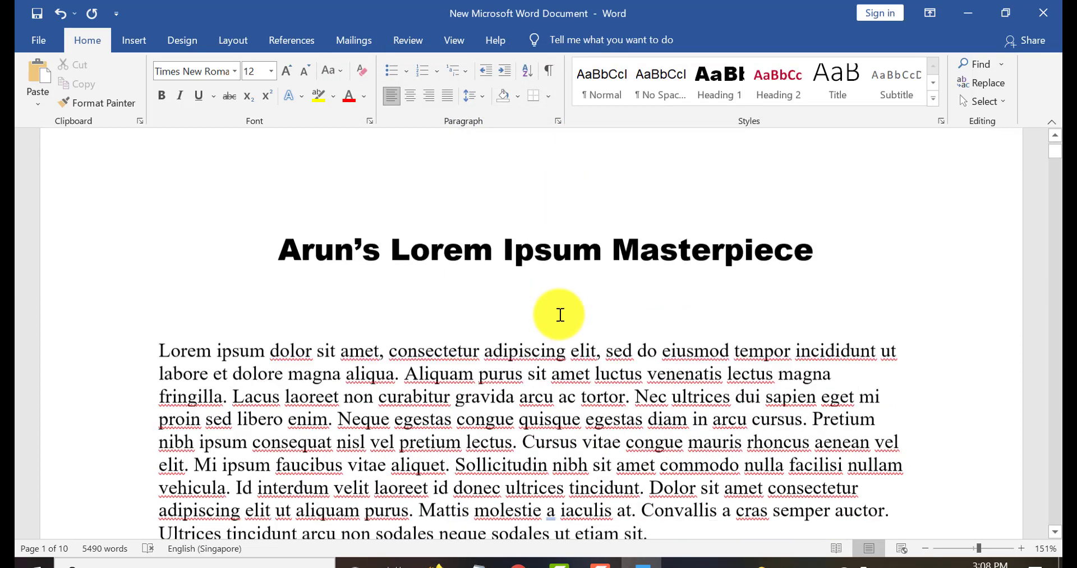
scroll(560, 314, "down", 3)
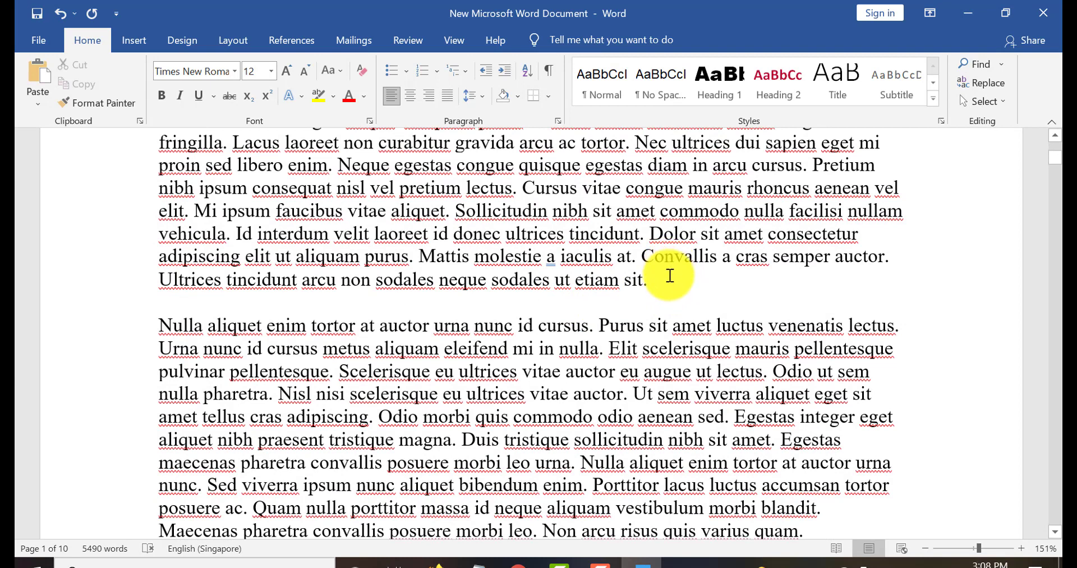
left_click(670, 275)
key("Return")
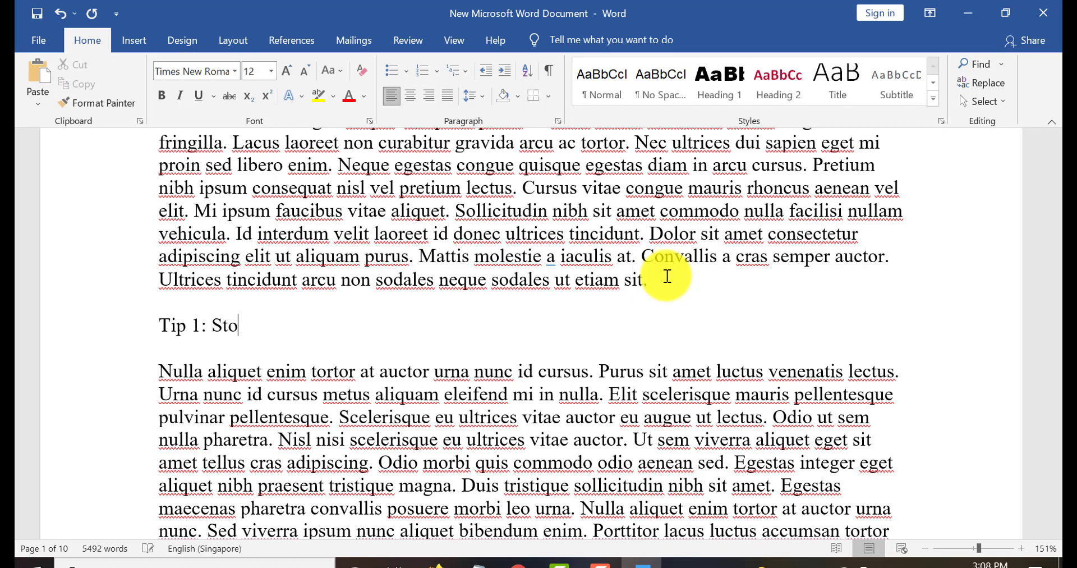
type("oul la")
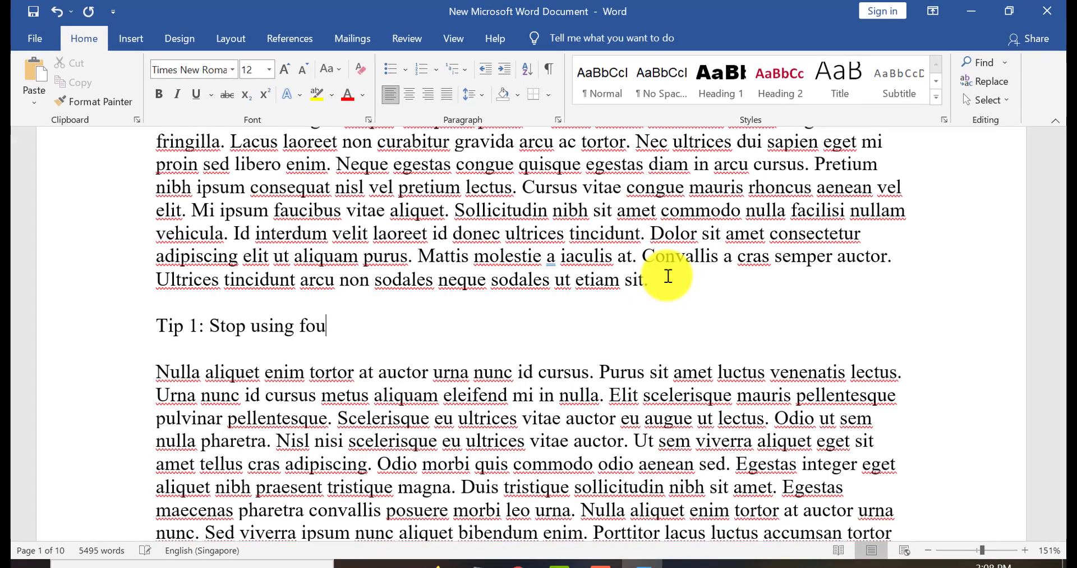
type("ng")
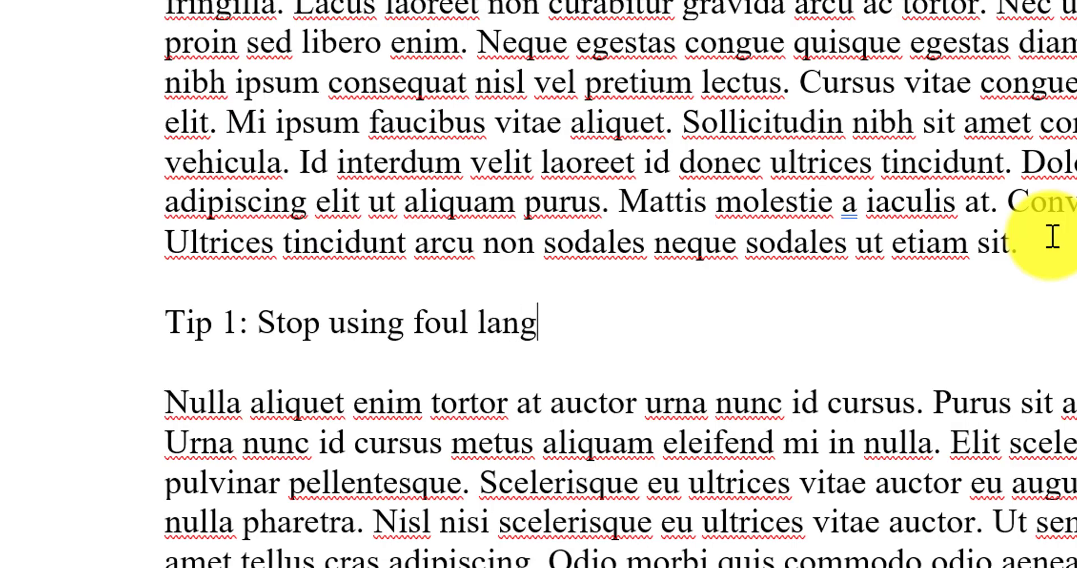
type("uagfe")
key("Left")
key("BackSpace")
type("i")
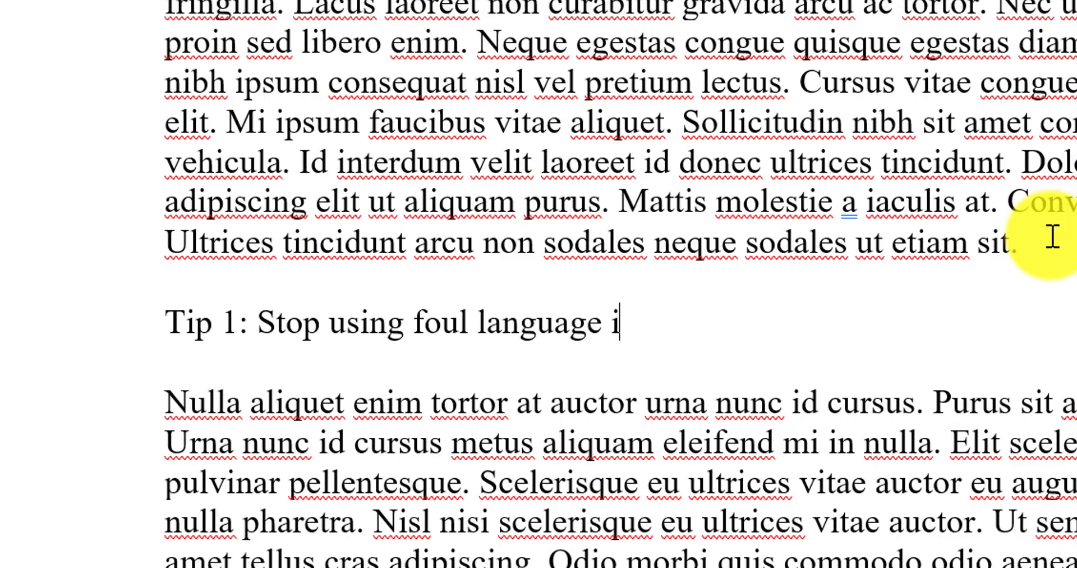
type("n your videos")
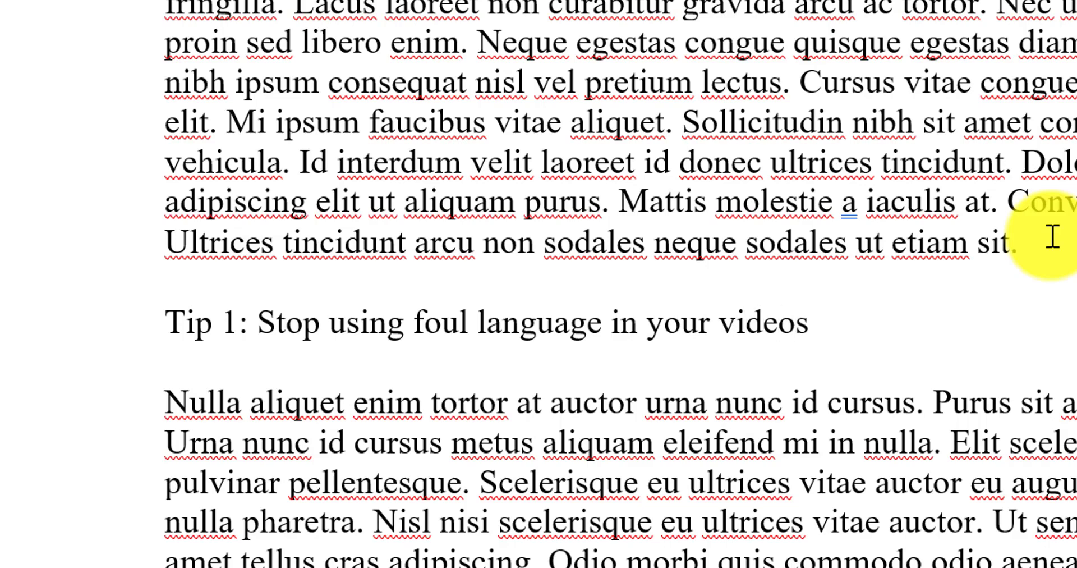
type(", Arun!")
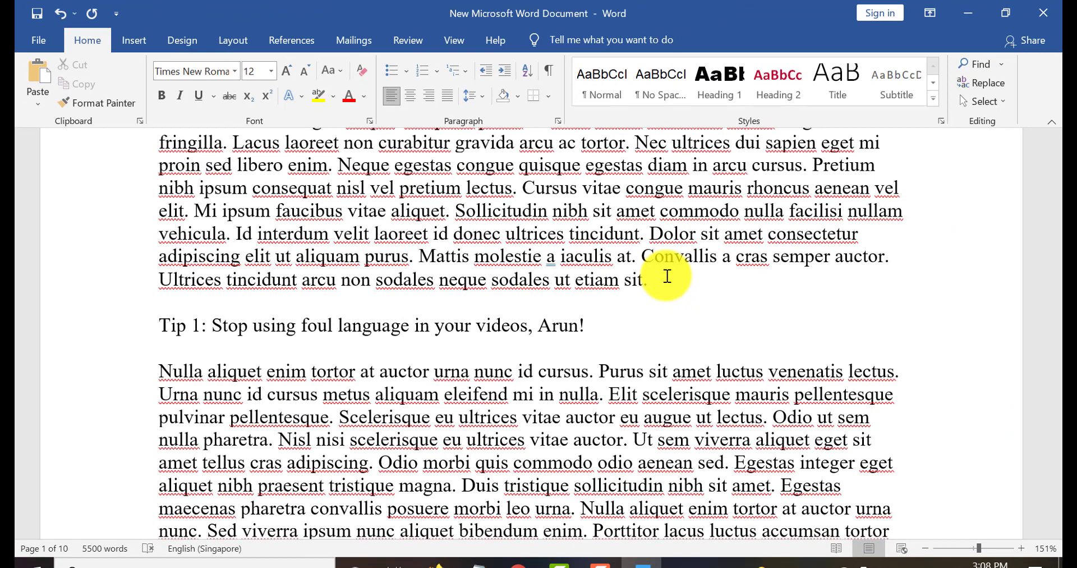
Step: Apply the Heading 2 style to the Tip 1 line and add a blank line above it
left_click(779, 88)
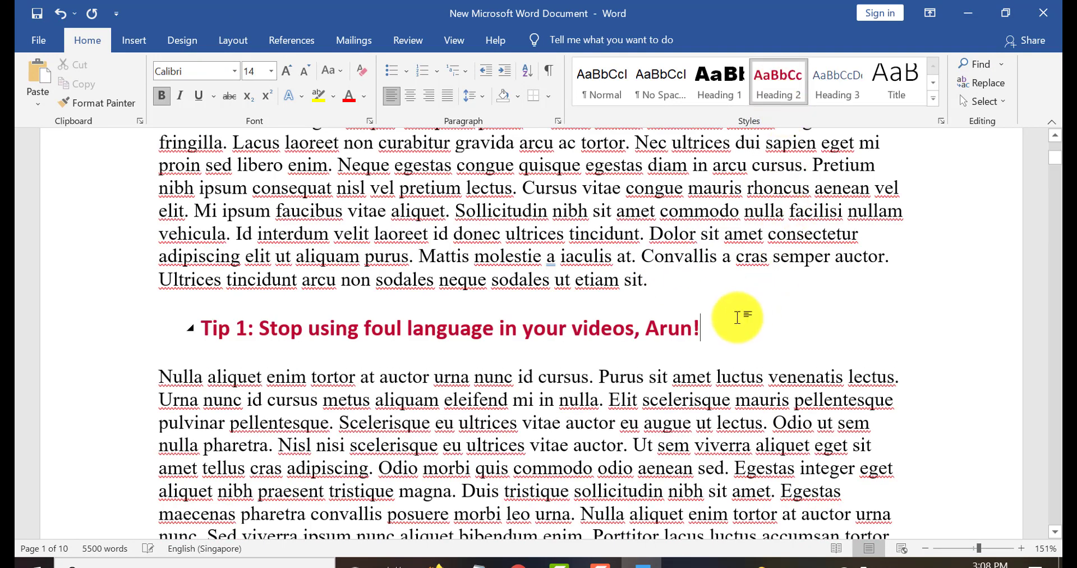
left_click(669, 285)
key("Return")
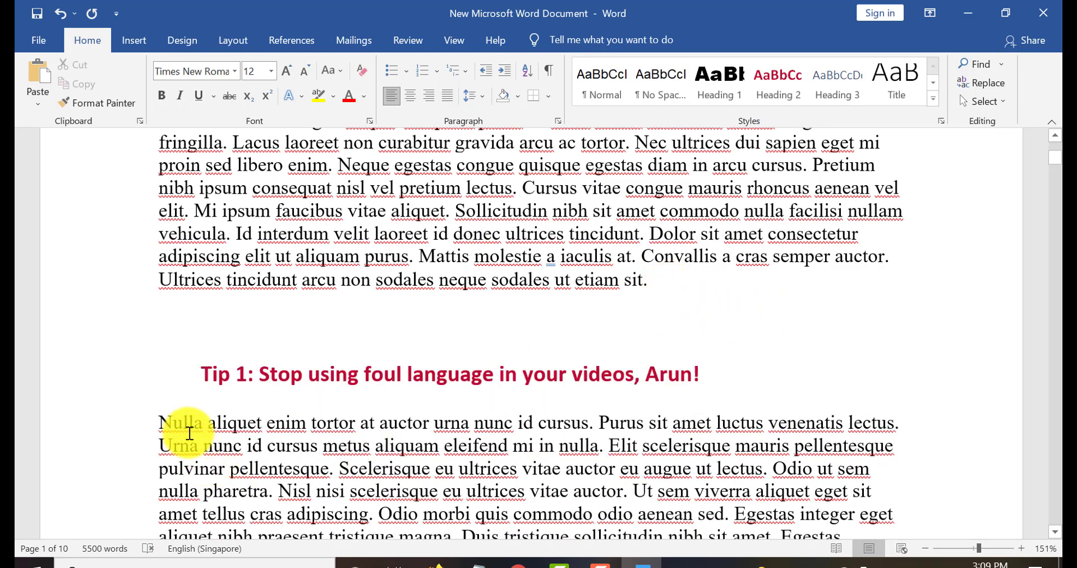
Step: Add "Tip 2: Stop using shit in your videos" below the "Nulla aliquet" paragraph and format it as Heading 2
left_click_drag(157, 418, 309, 533)
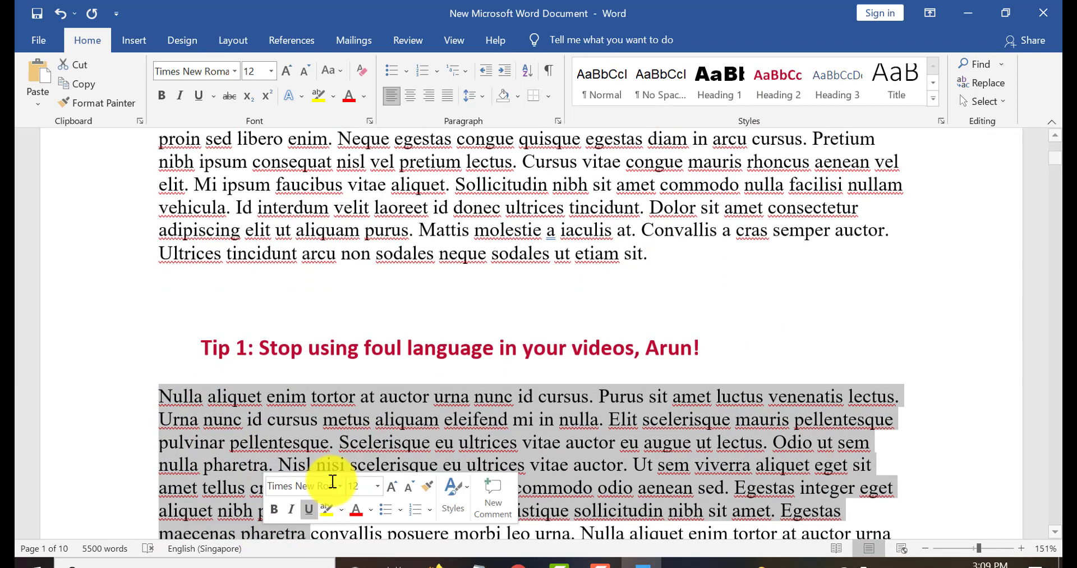
scroll(337, 466, "down", 6)
left_click(820, 253)
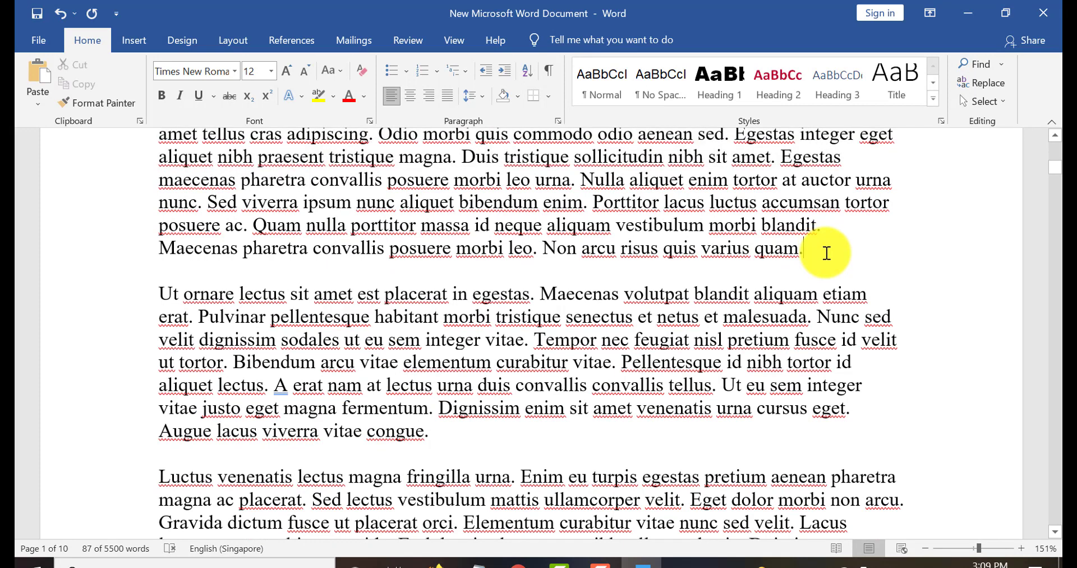
key("Return")
type("Ti")
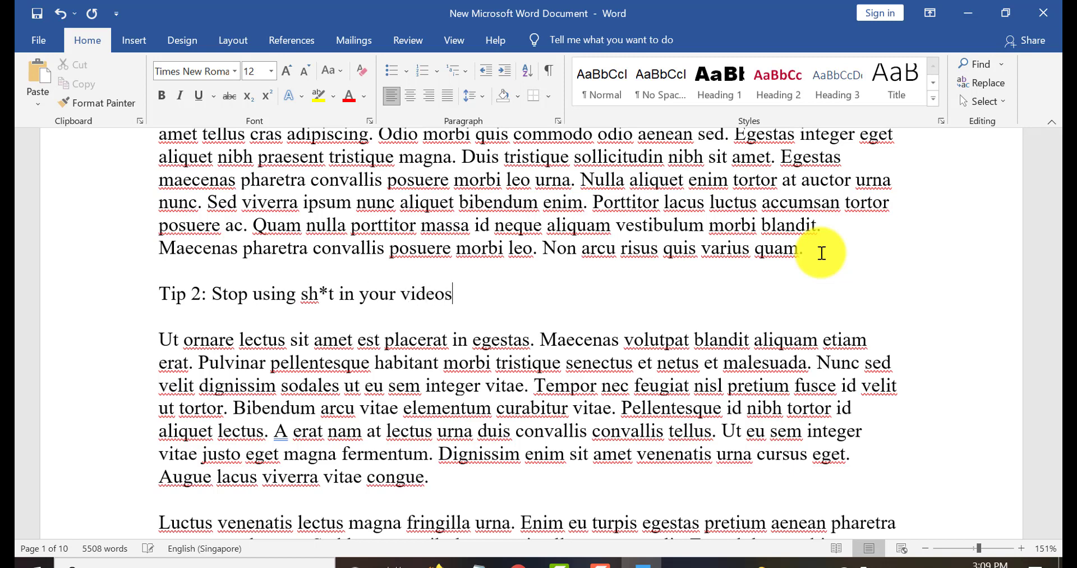
double_click(320, 293)
type("shit")
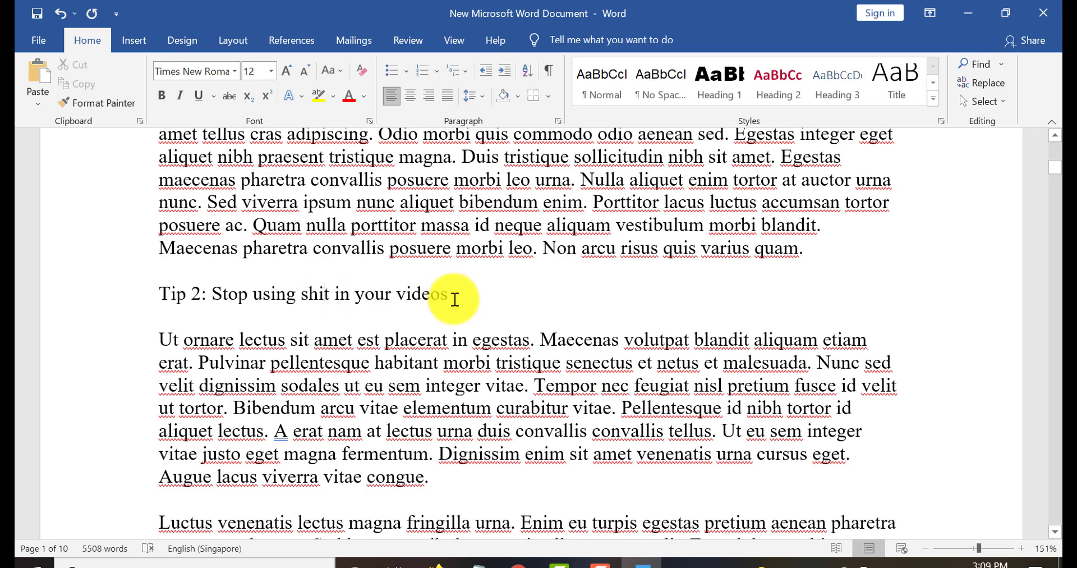
left_click(775, 90)
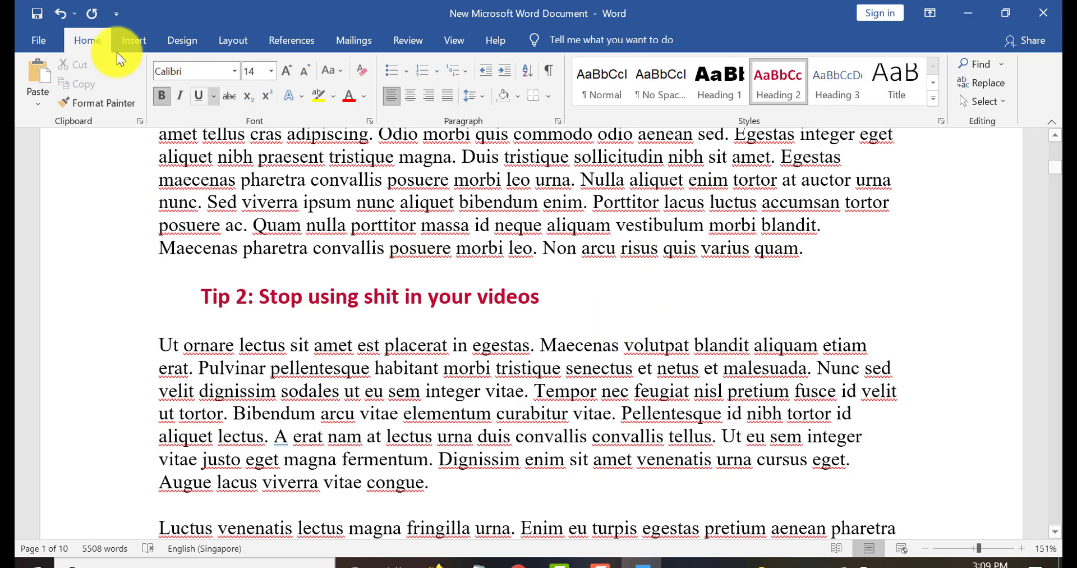
Step: Save the document as a Word Document named "template" on the Desktop
left_click(34, 39)
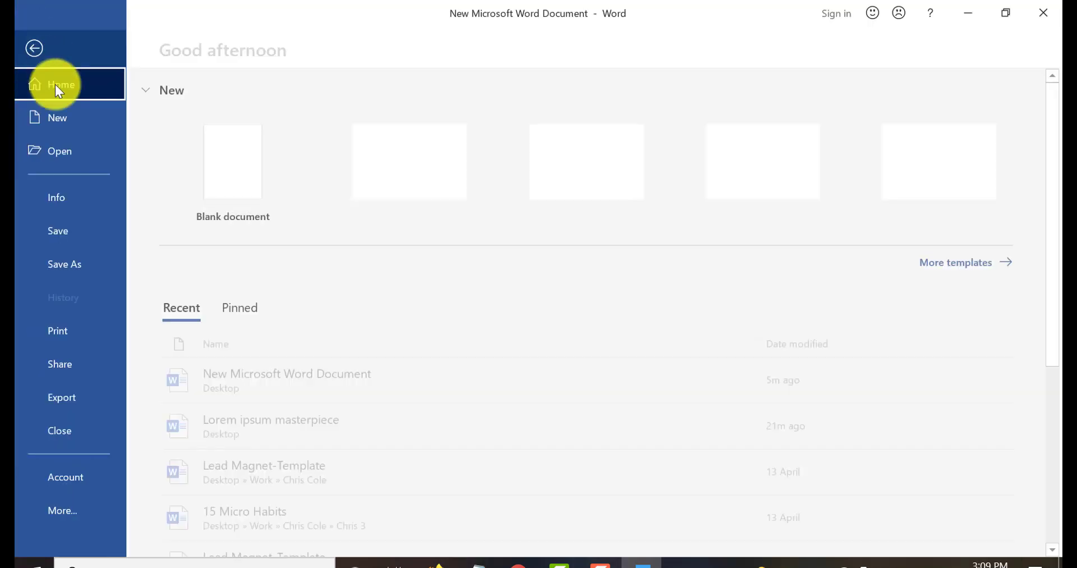
left_click(65, 261)
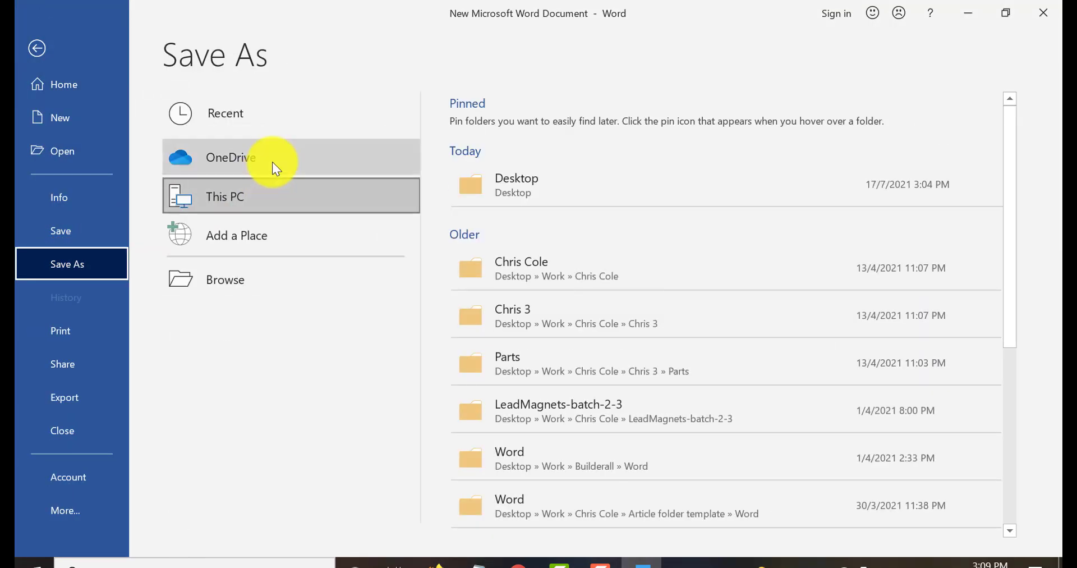
left_click(502, 203)
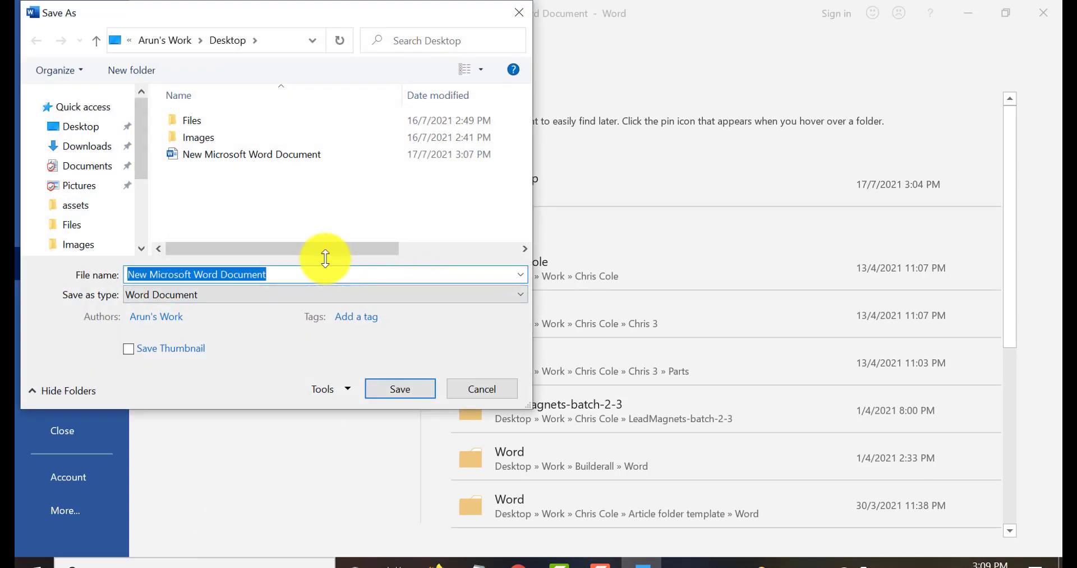
type("template")
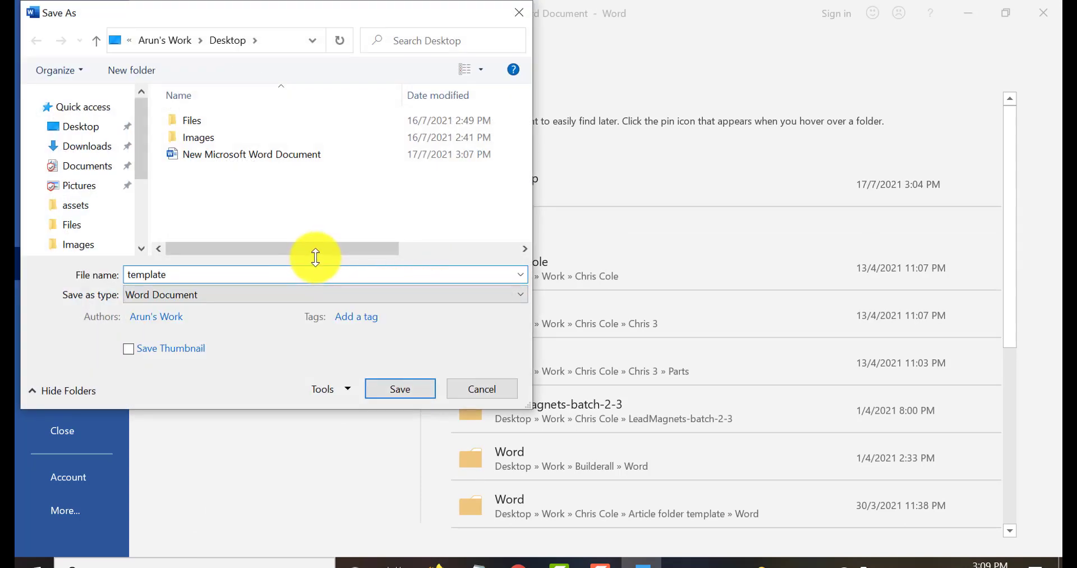
left_click(371, 392)
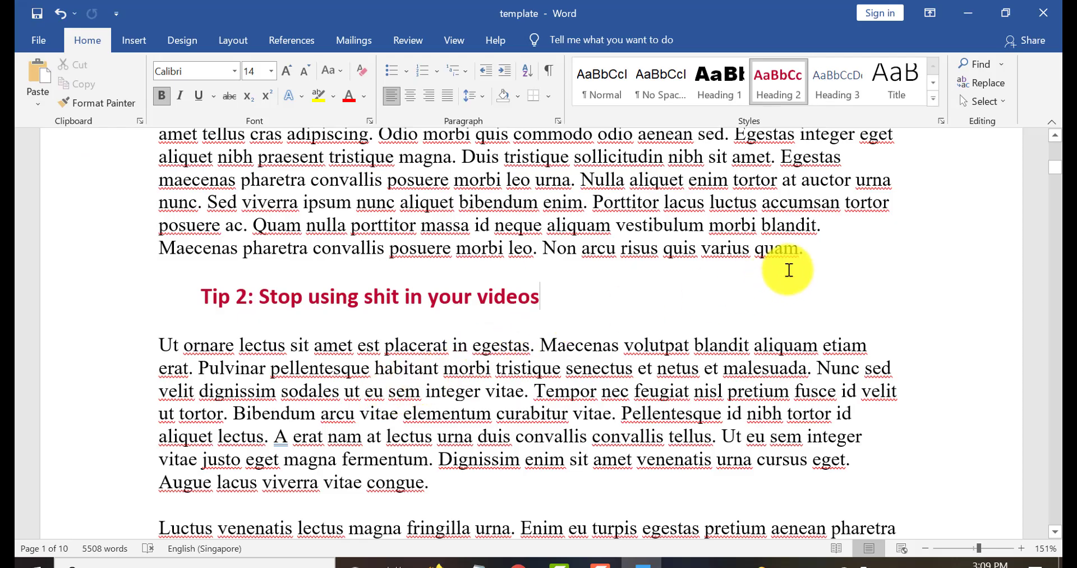
Step: Look through the saved document to check how the title, tip headings and body text are styled
scroll(780, 274, "up", 8)
scroll(769, 277, "up", 2)
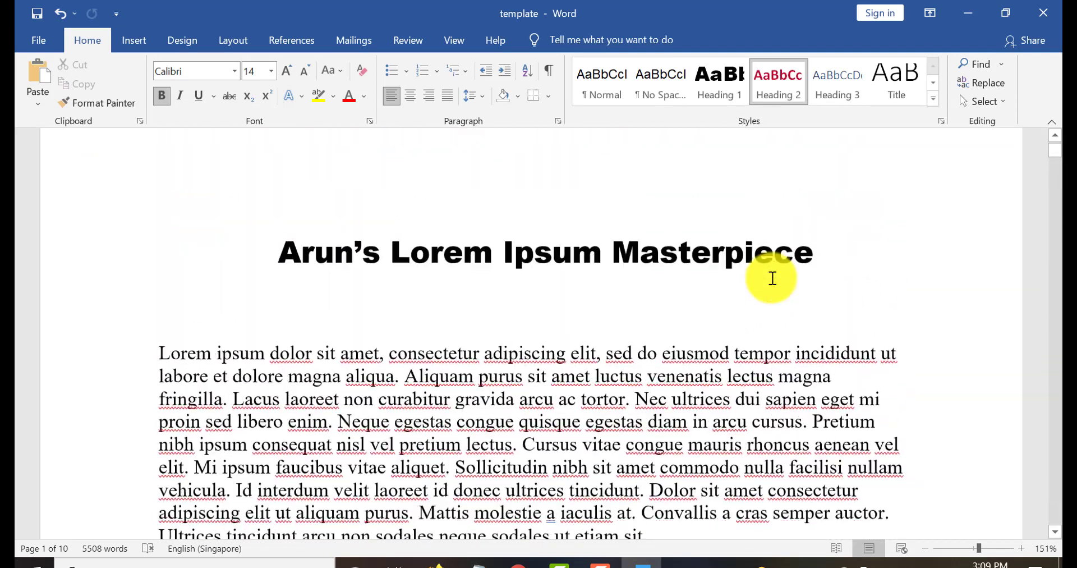
scroll(765, 284, "down", 3)
scroll(765, 284, "up", 3)
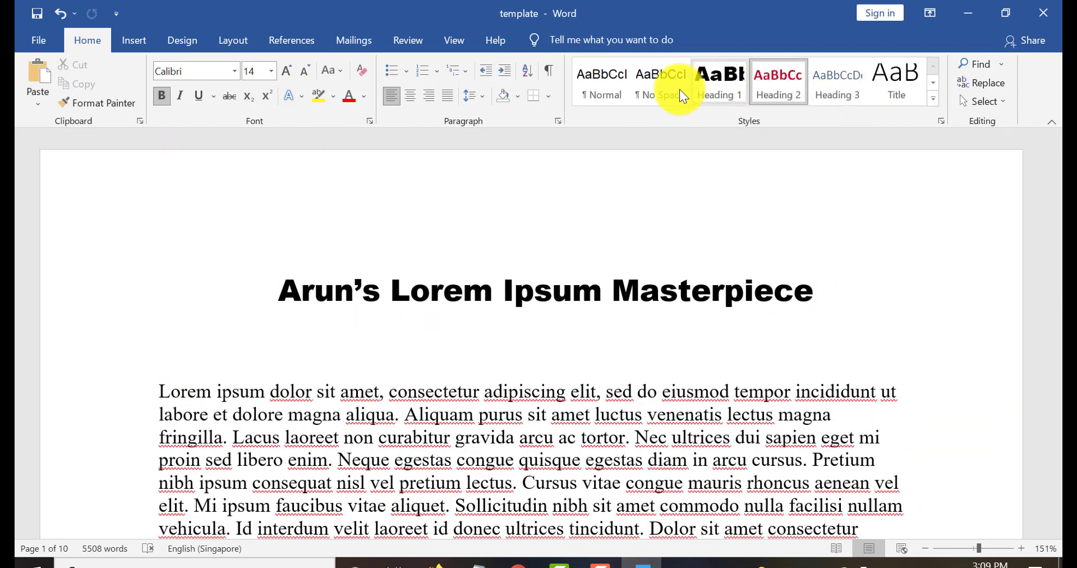
scroll(584, 212, "down", 6)
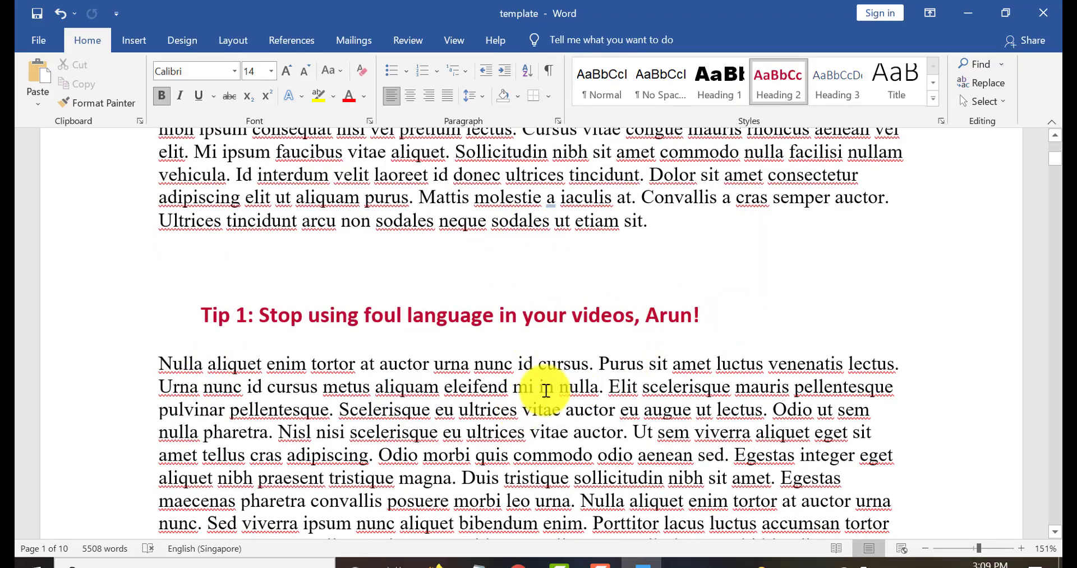
scroll(628, 353, "down", 8)
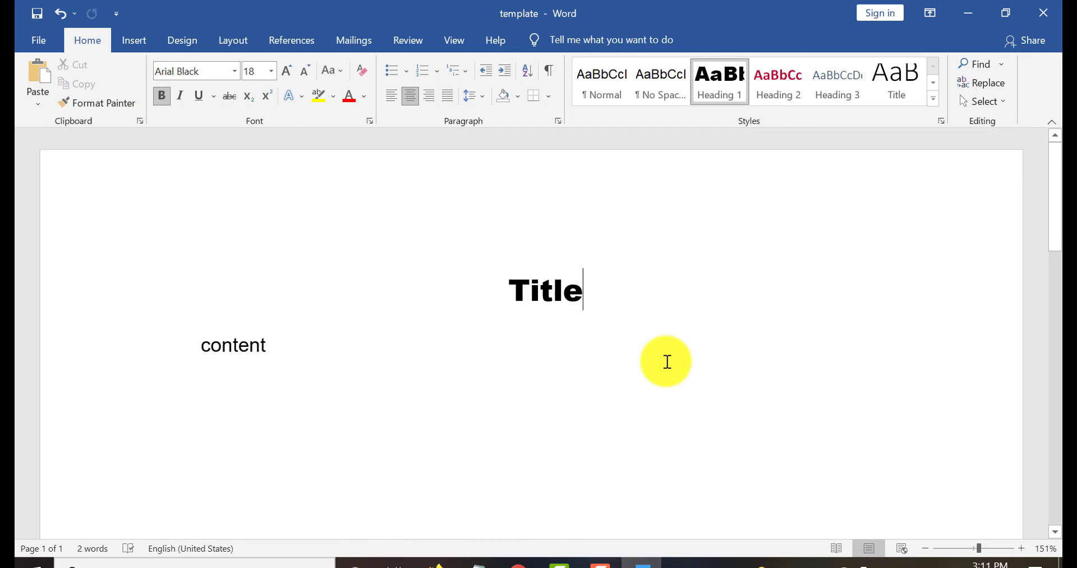
Step: Replace the placeholder heading "Title" with "5 Tips for Keto Dieters" and select the new heading
scroll(676, 281, "down", 1)
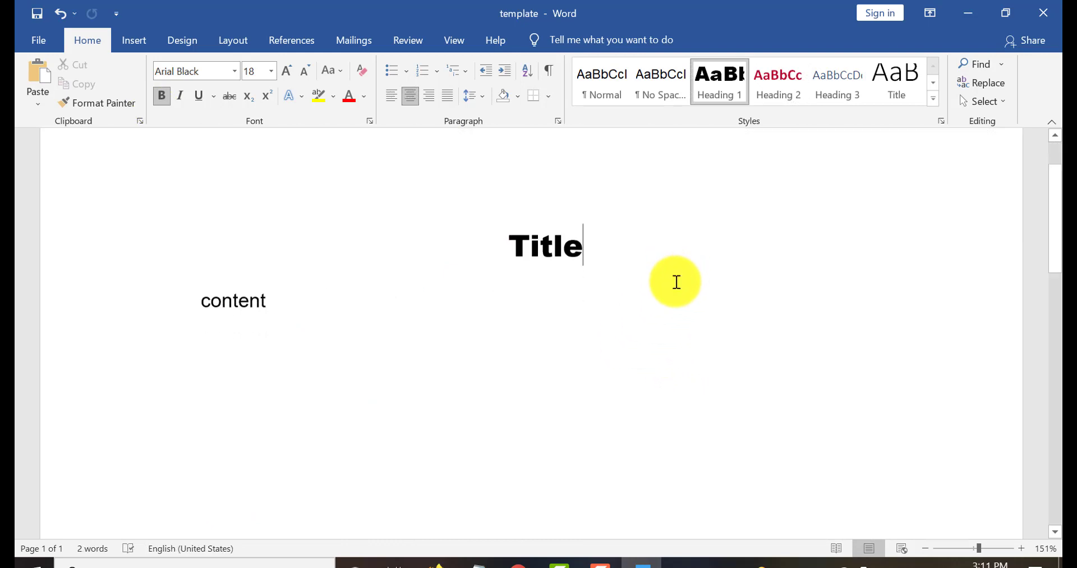
scroll(677, 282, "down", 2)
scroll(671, 277, "up", 3)
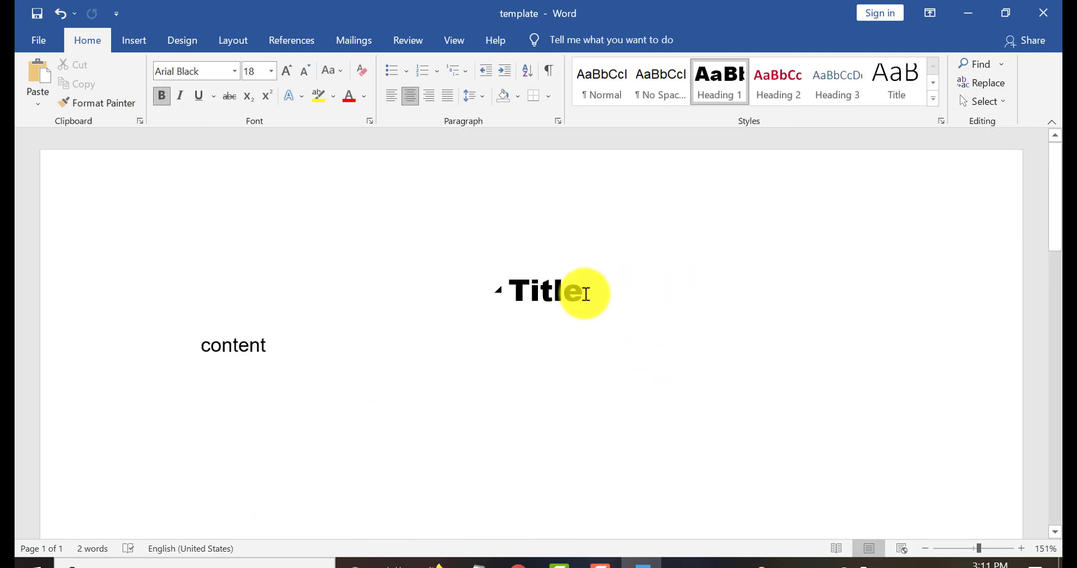
left_click_drag(597, 301, 519, 294)
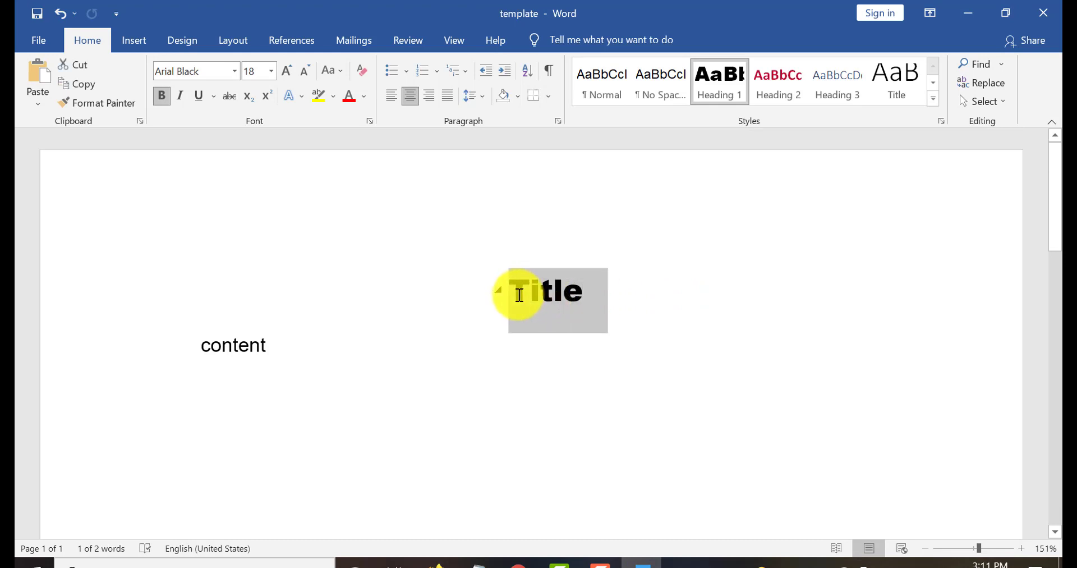
type("5 Tip")
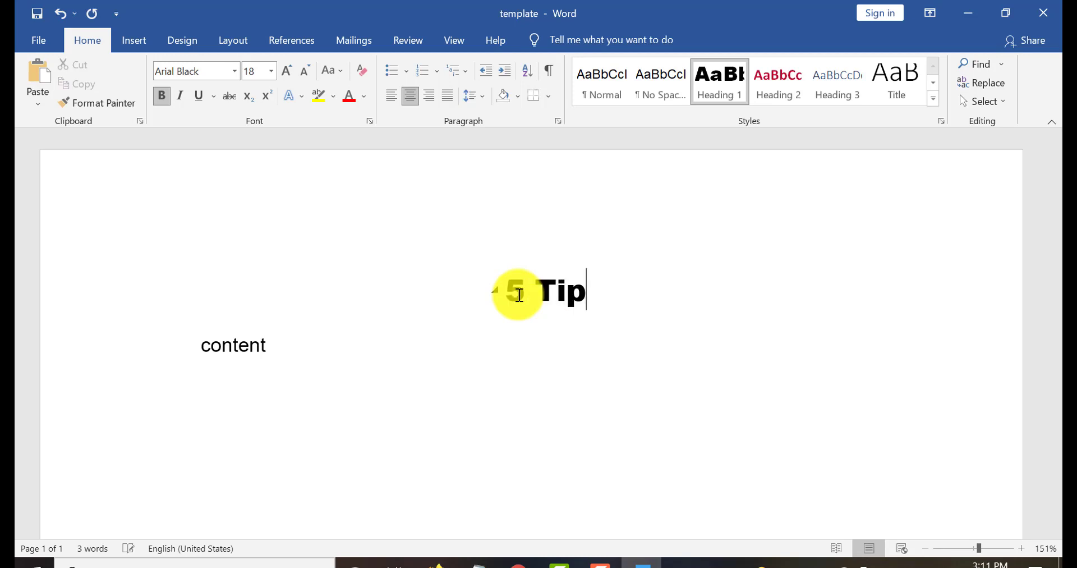
type("s for Keto")
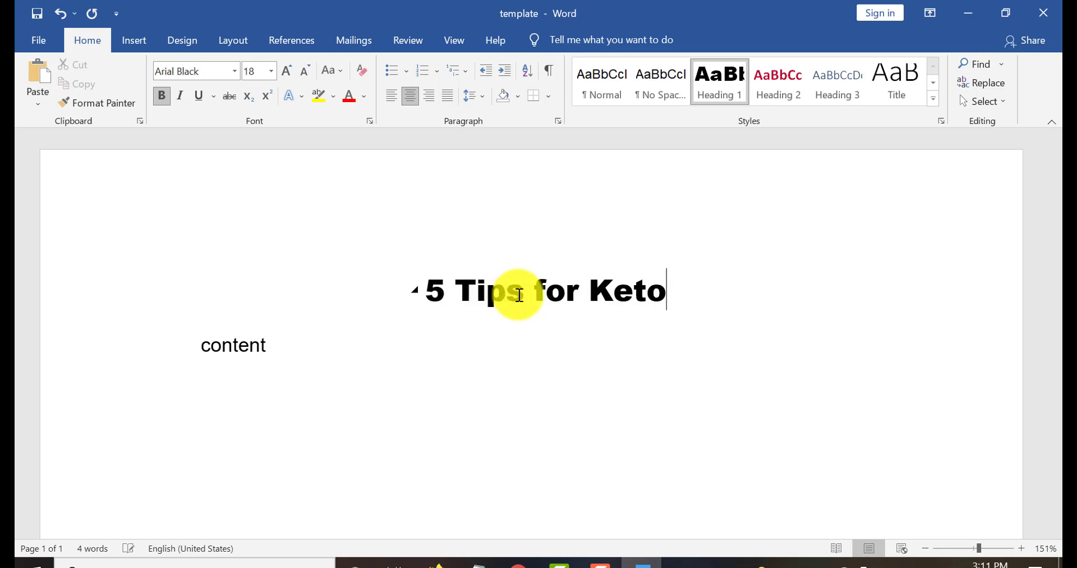
type(" Dieter")
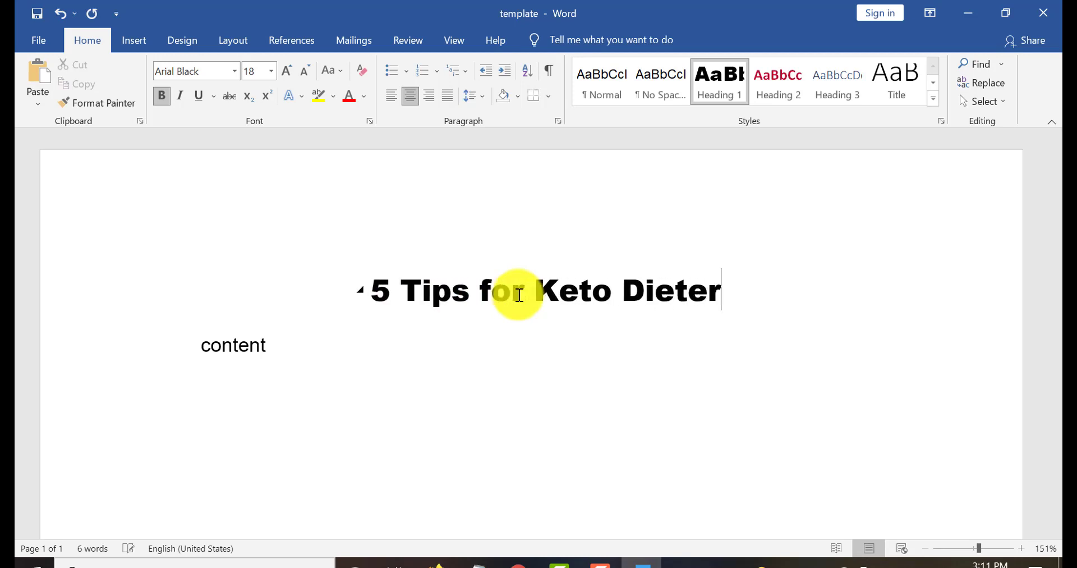
type("s")
left_click_drag(755, 289, 371, 297)
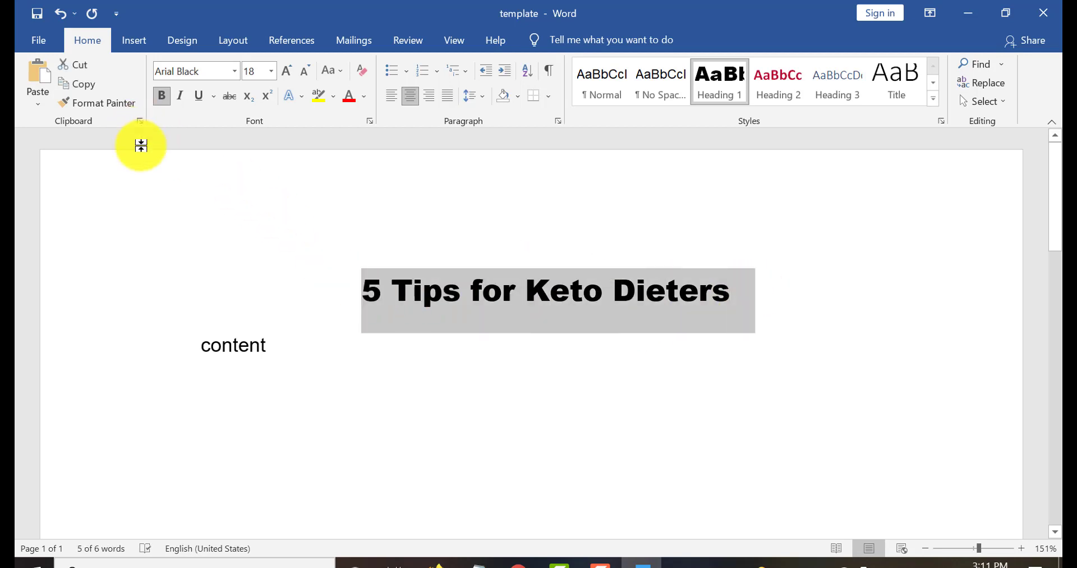
Step: Save a copy of the template document on the Desktop as a Word Document named "5 Tips for Keto Dieters"
left_click(40, 43)
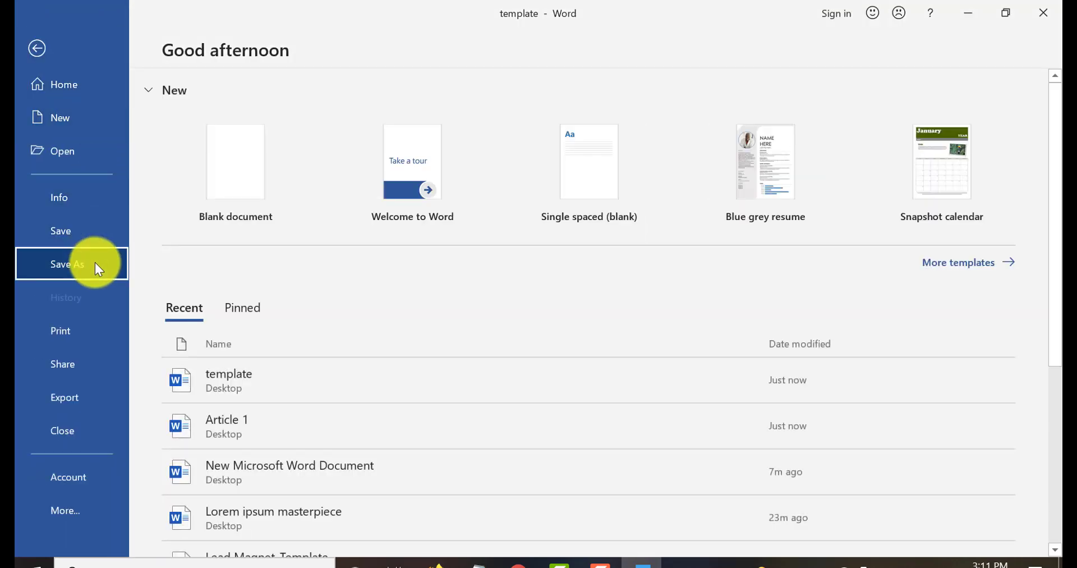
left_click(93, 263)
left_click(503, 183)
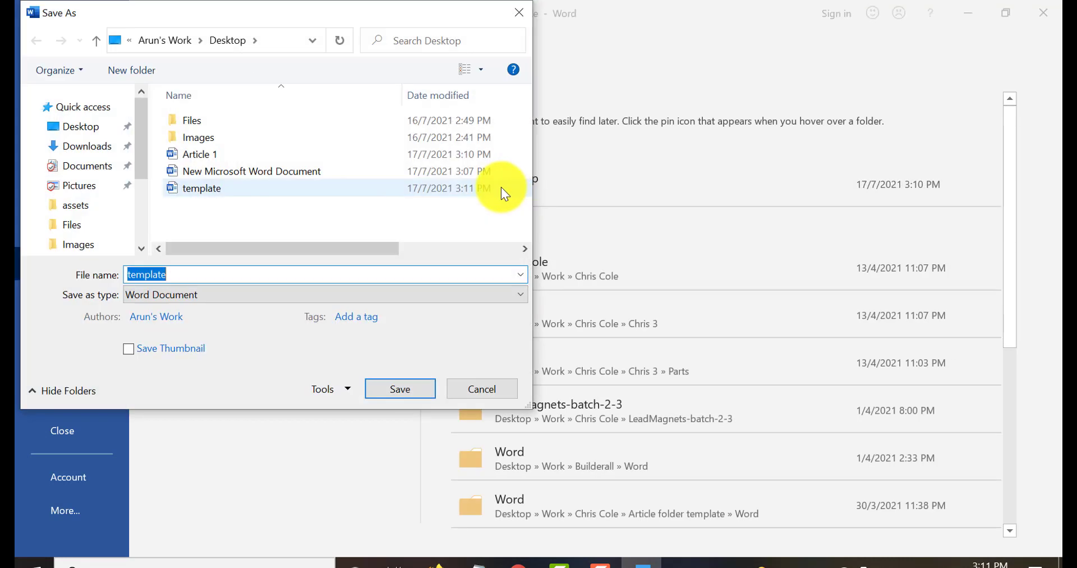
left_click(408, 389)
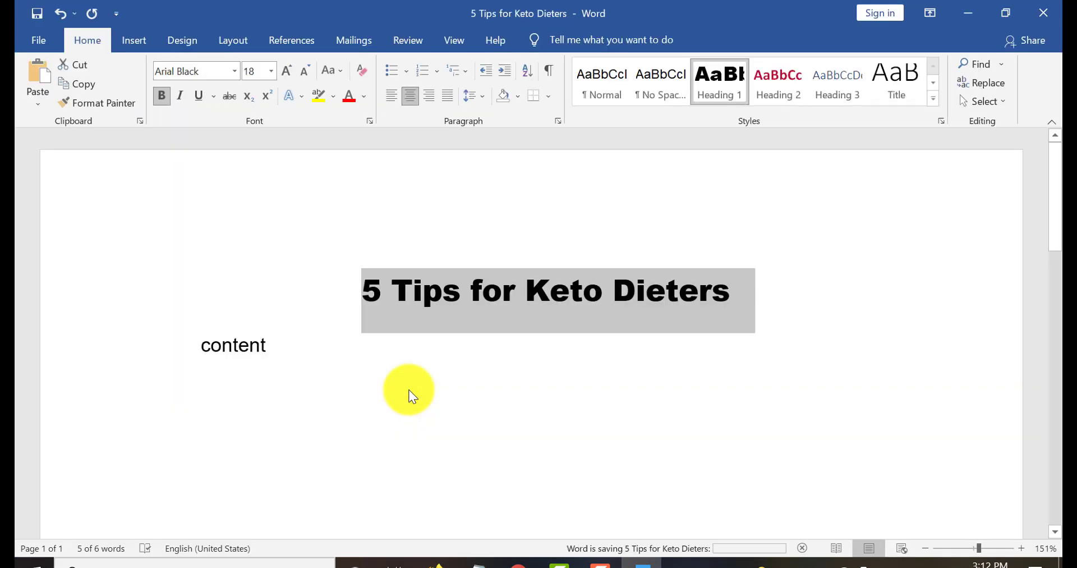
left_click(272, 352)
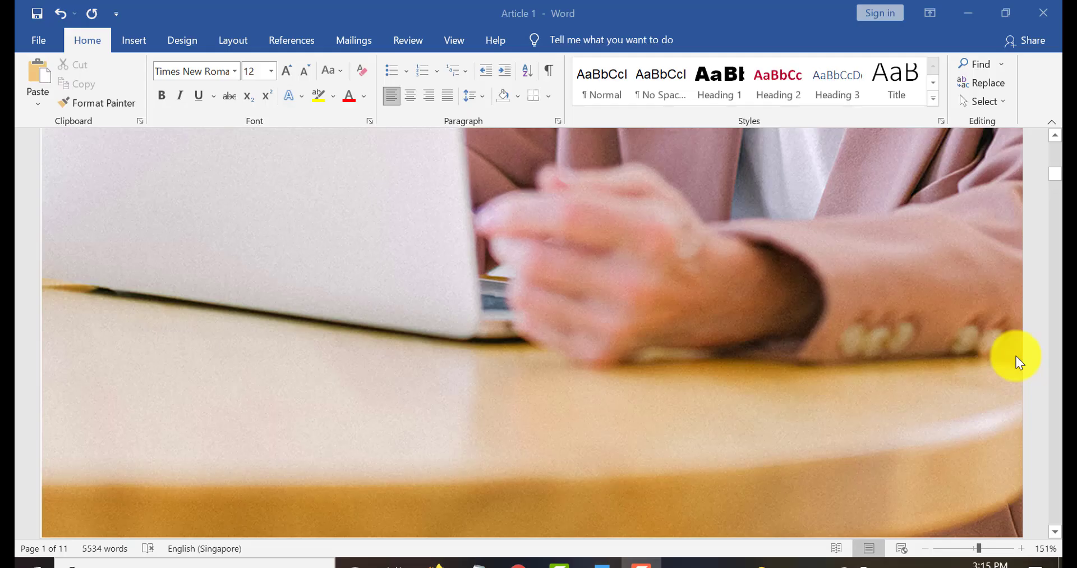
Step: Insert a page break before the main title below the cover image in Article 1 to make an empty page
scroll(1016, 356, "down", 3)
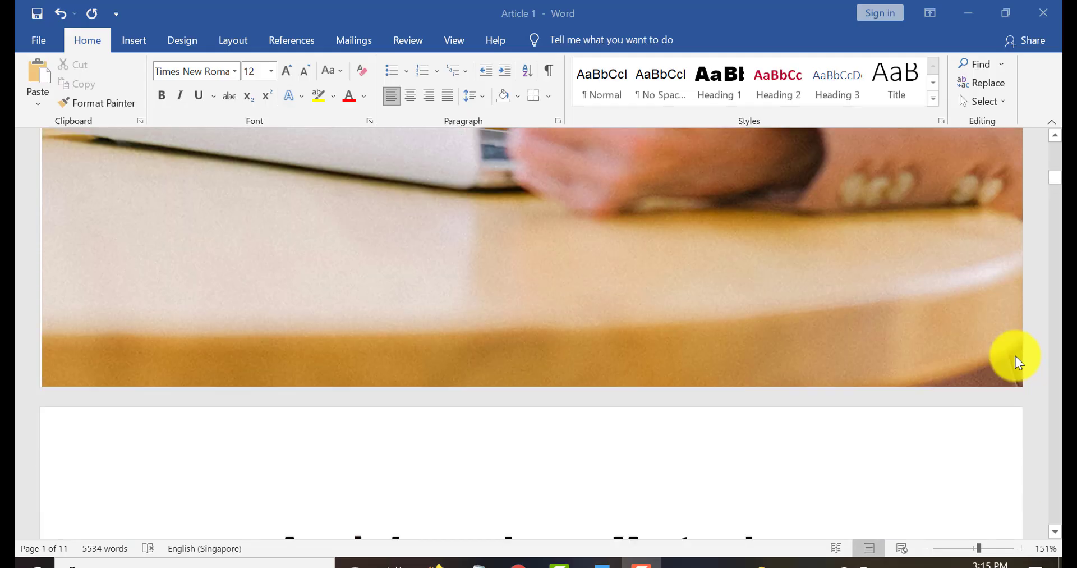
scroll(1015, 353, "up", 10)
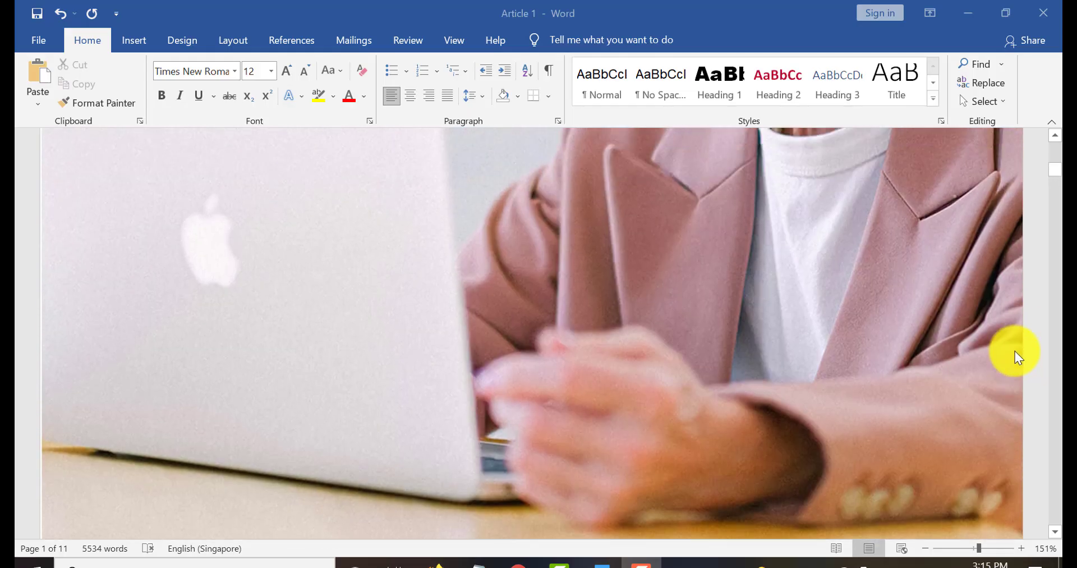
scroll(1015, 352, "up", 3)
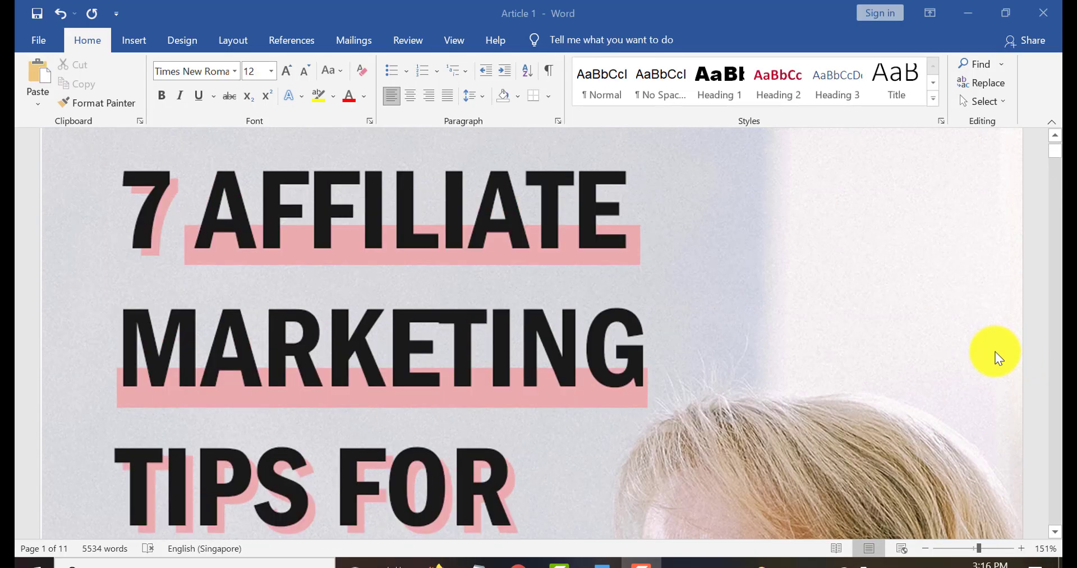
scroll(997, 356, "down", 9)
scroll(995, 358, "down", 5)
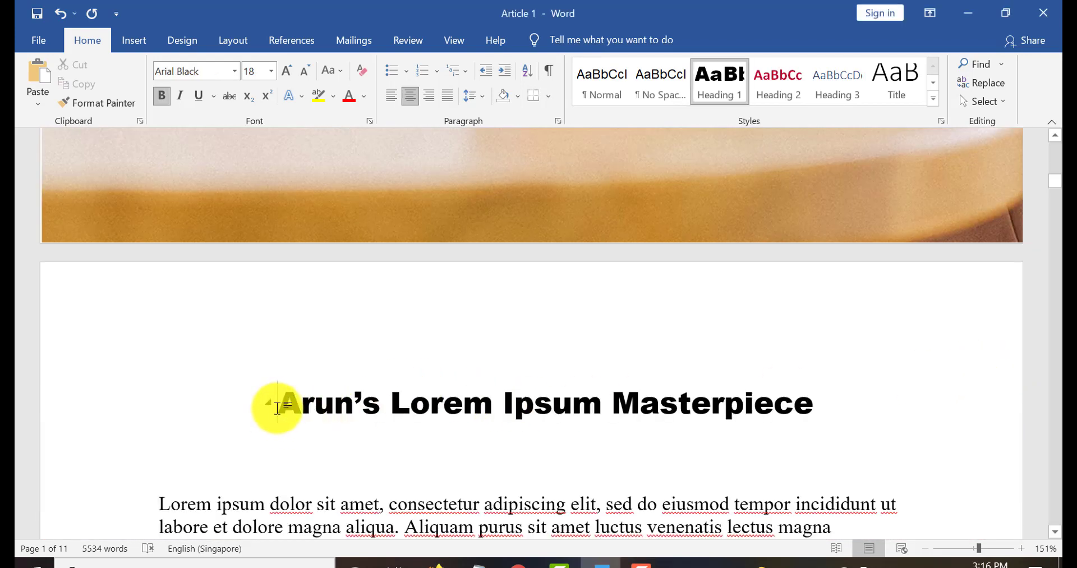
left_click(130, 36)
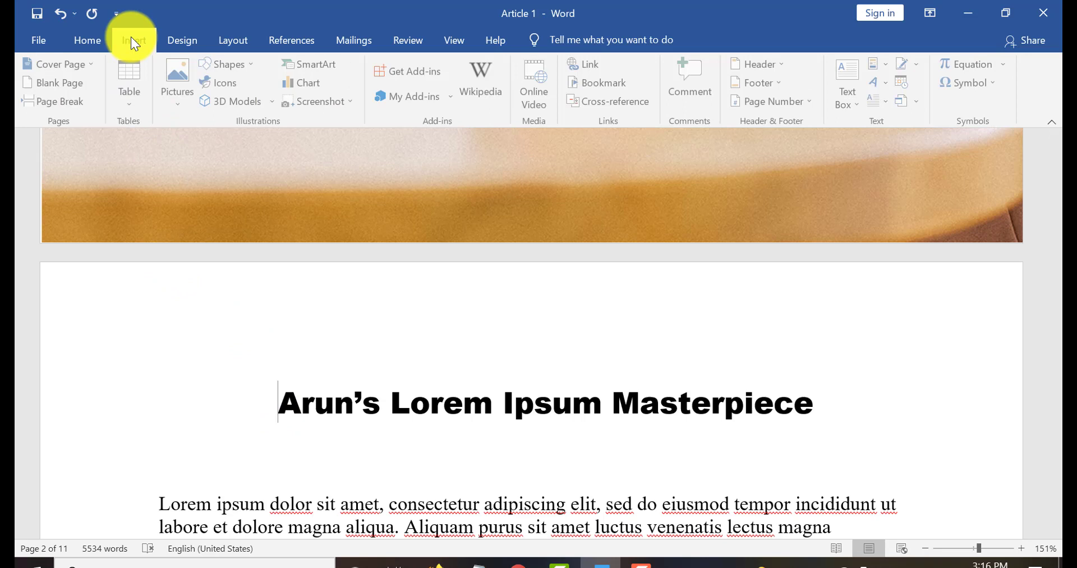
left_click(63, 101)
scroll(152, 183, "up", 3)
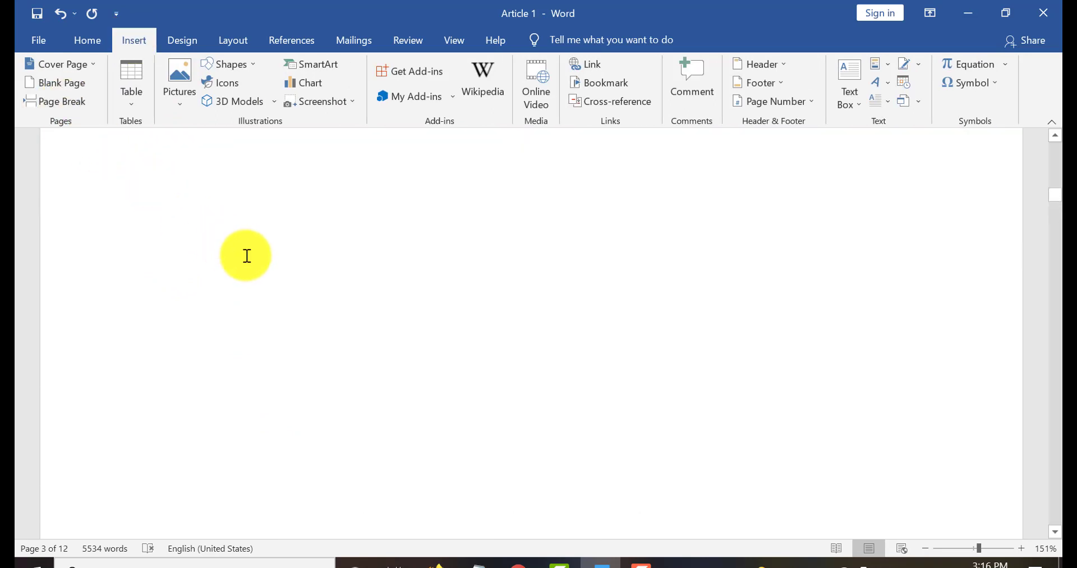
scroll(253, 263, "up", 3)
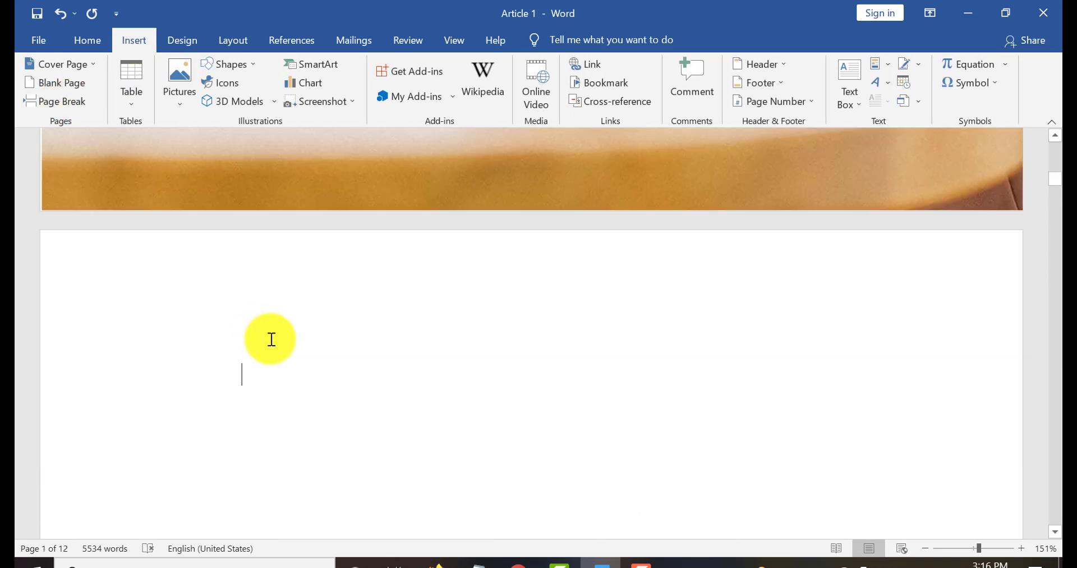
Step: Insert the Automatic Table 1 table of contents on the empty page between the cover and the main title
left_click(289, 42)
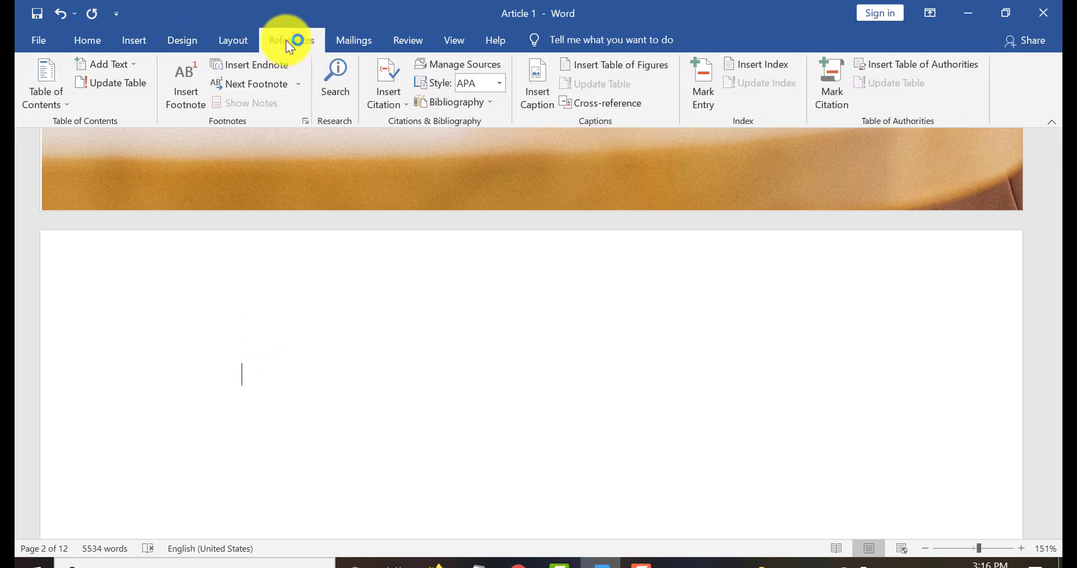
left_click(56, 103)
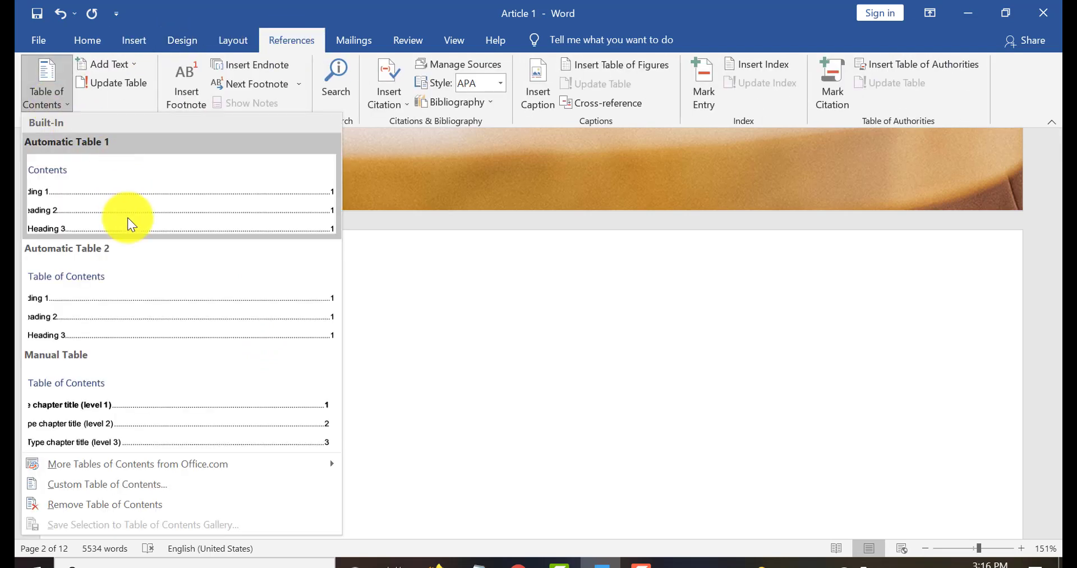
left_click(129, 214)
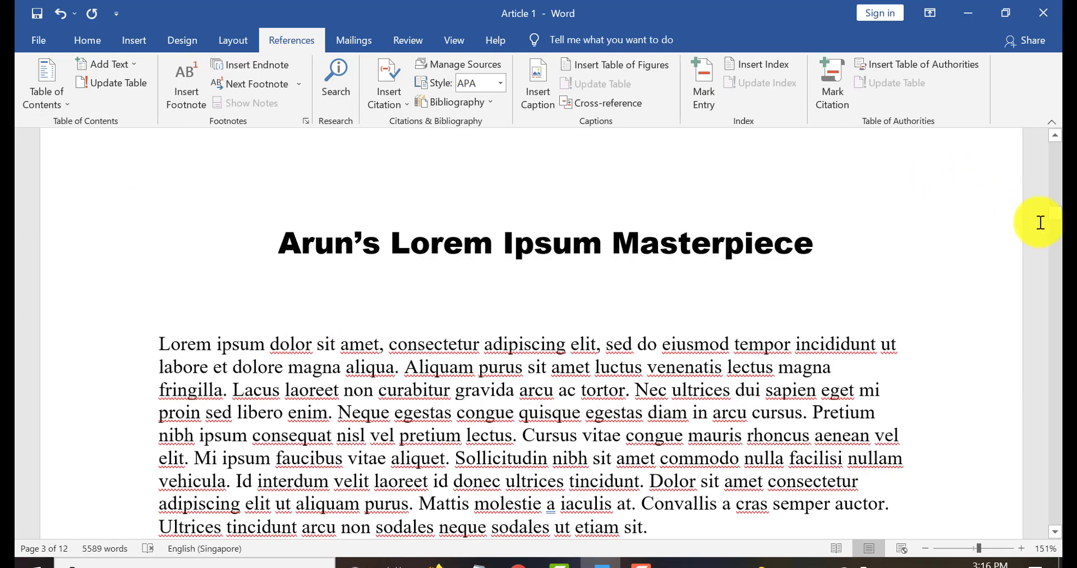
left_click_drag(1056, 219, 1057, 277)
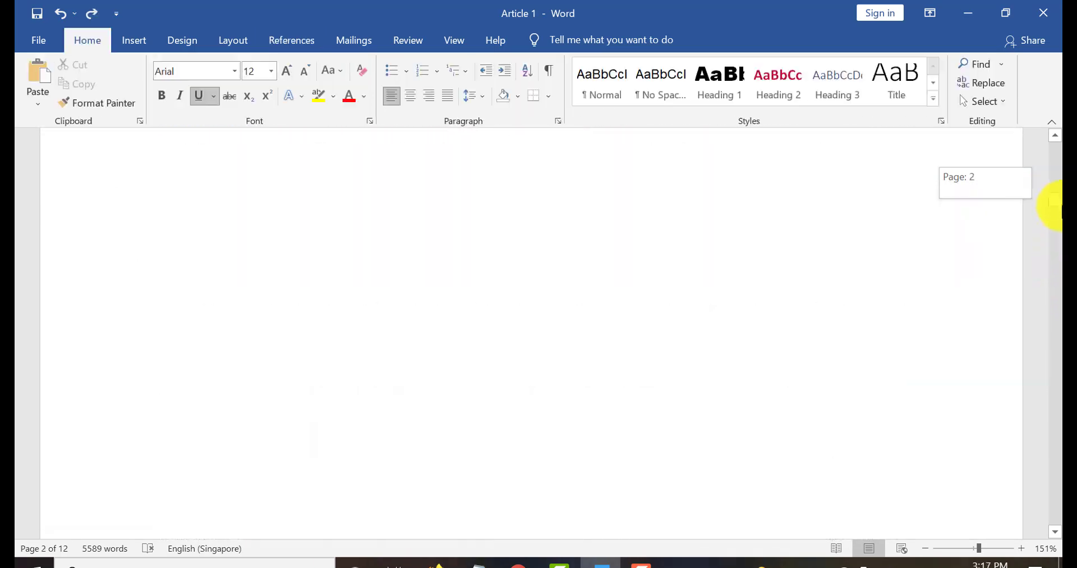
mouse_move(1057, 209)
left_mouse_down()
mouse_move(1054, 235)
mouse_move(1055, 181)
mouse_move(1054, 189)
left_mouse_up()
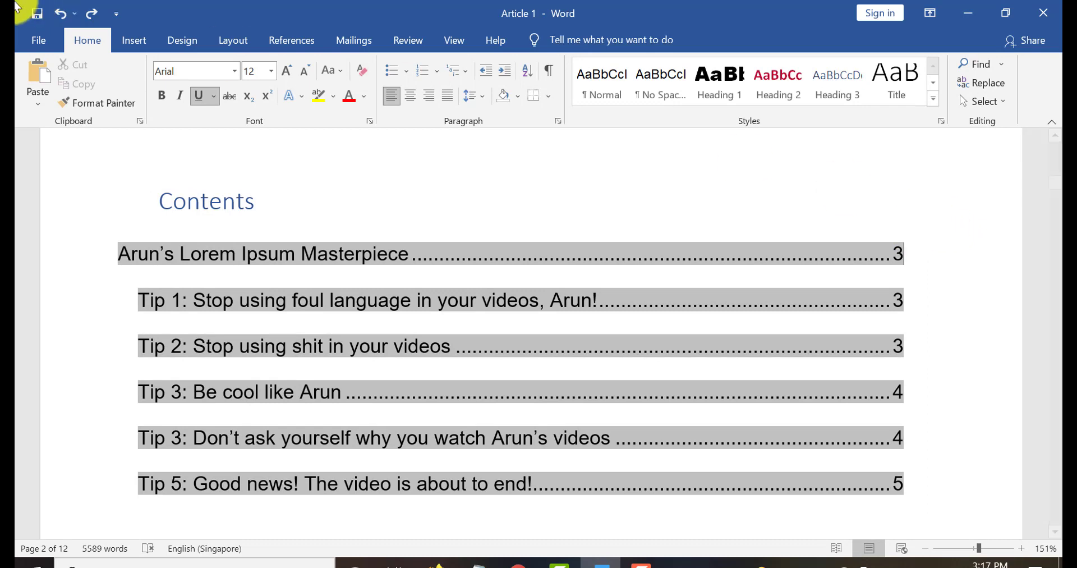
Step: Save the document on the Desktop as a PDF named "Article 1" with Standard optimization
left_click(39, 43)
left_click(96, 266)
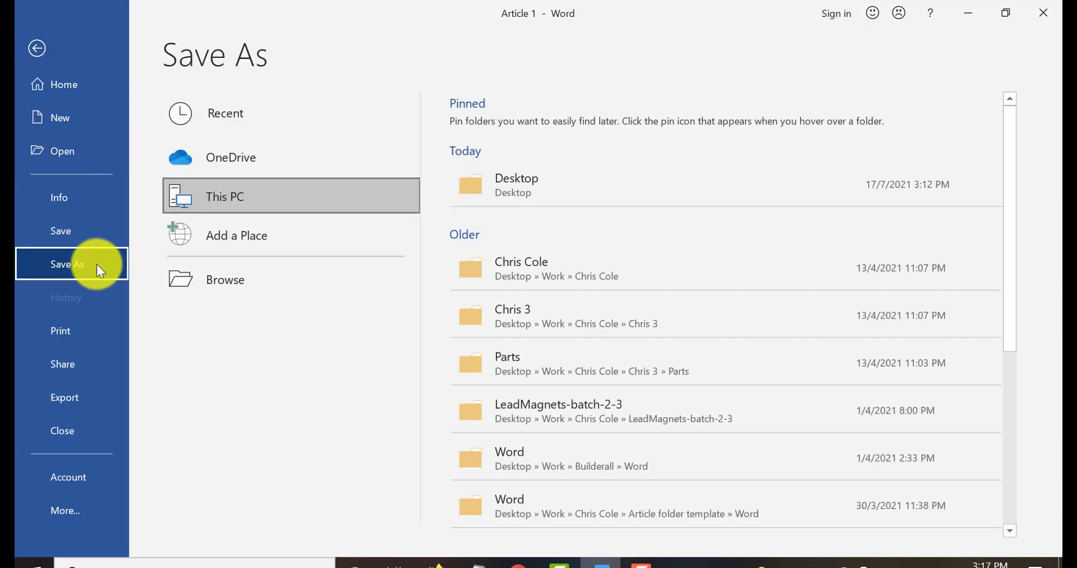
left_click(539, 191)
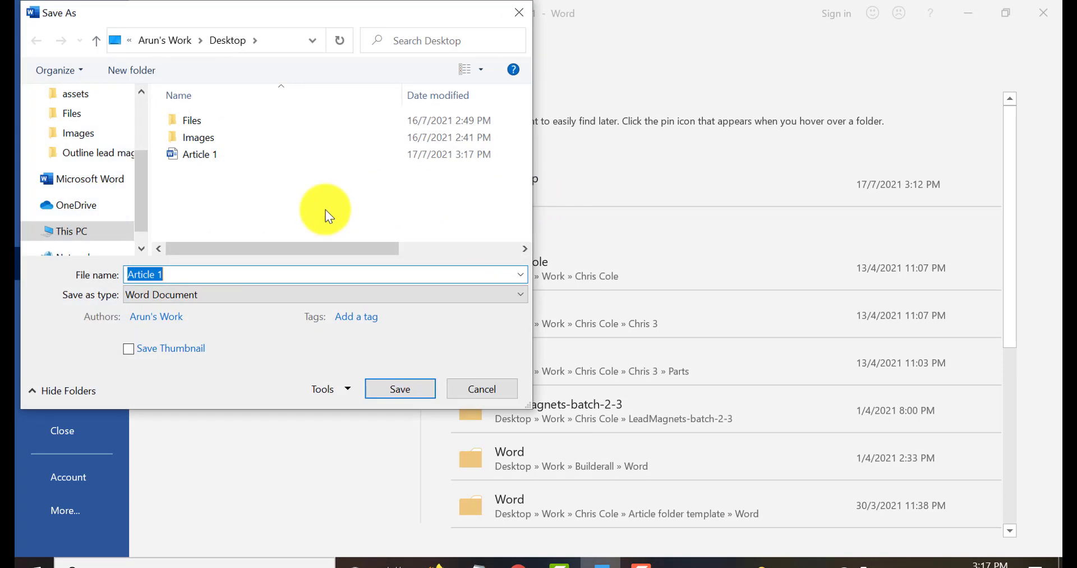
left_click(480, 295)
left_click(194, 389)
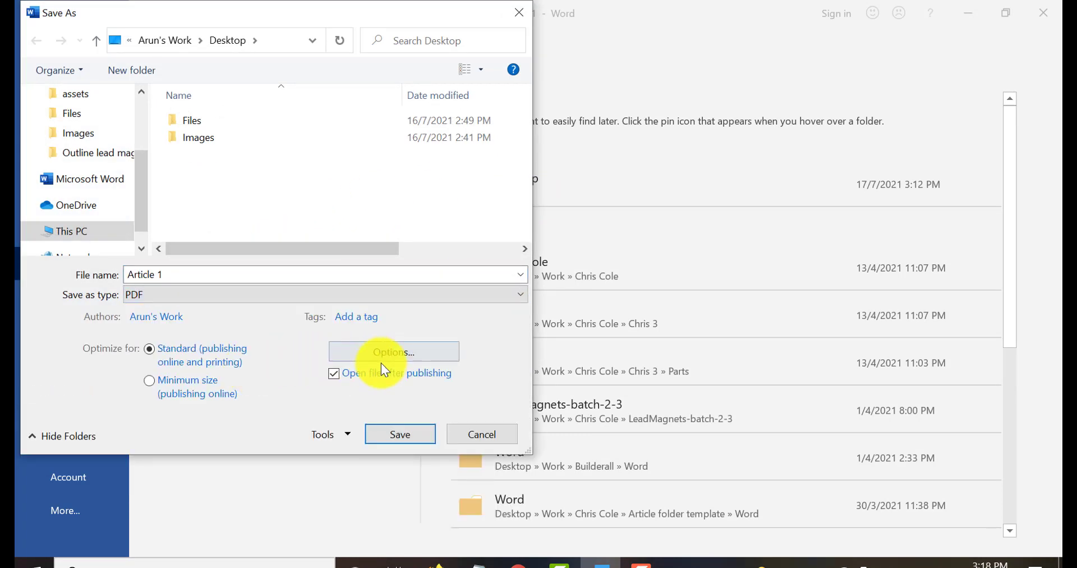
left_click(419, 436)
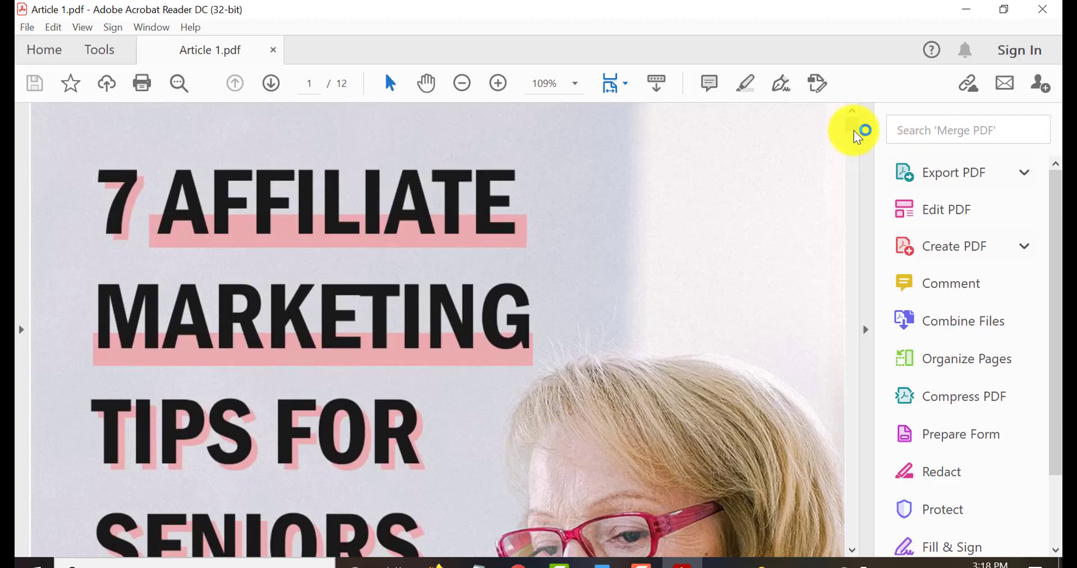
Step: Test the Tip 1 and second Tip 3 links in the PDF's table of contents, then close the PDF
left_click_drag(858, 136, 847, 163)
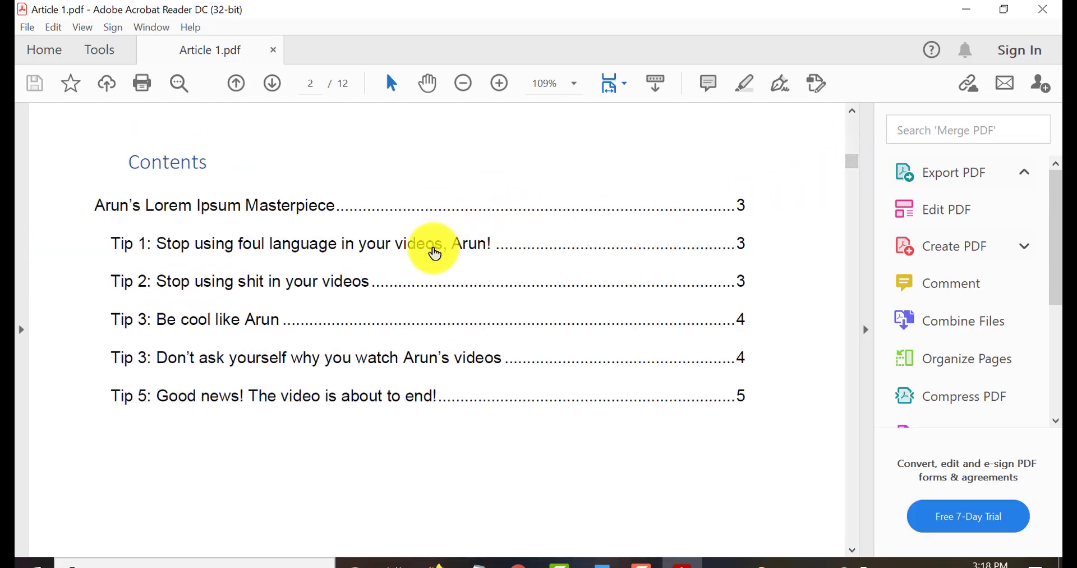
left_click(435, 254)
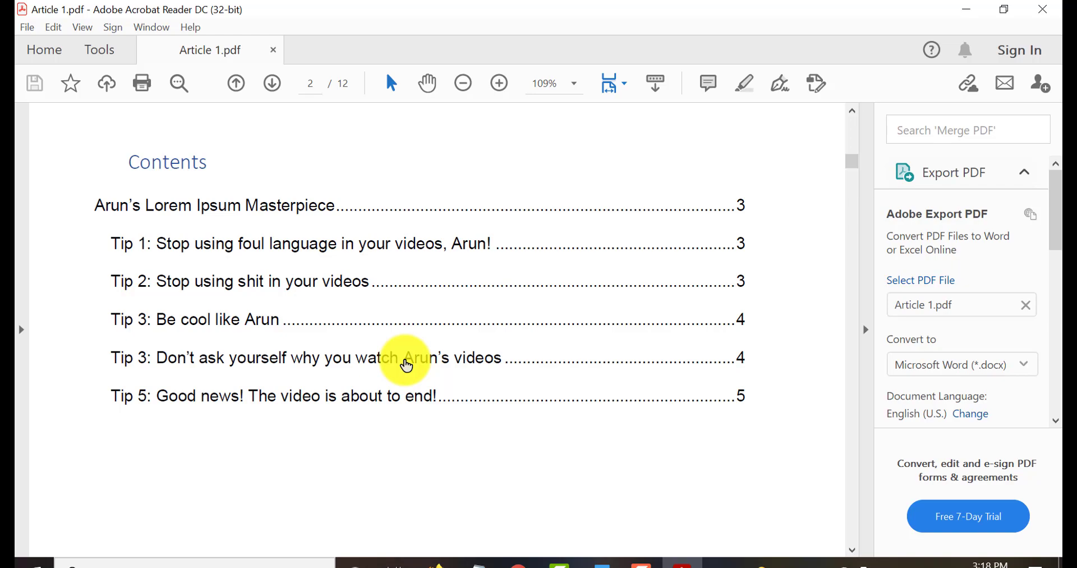
left_click(408, 366)
scroll(462, 284, "down", 10)
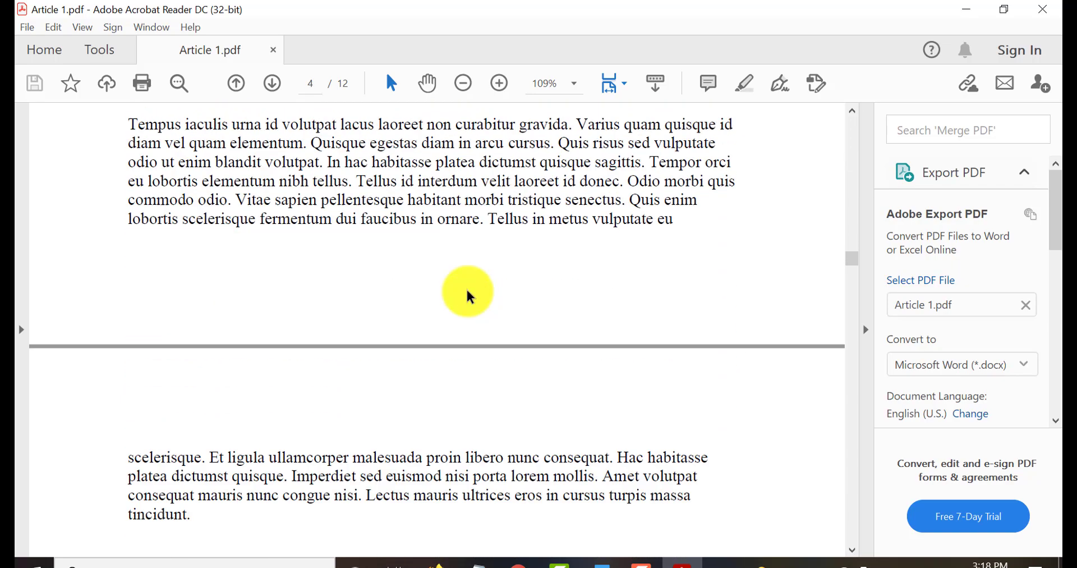
scroll(471, 289, "down", 3)
scroll(477, 289, "up", 9)
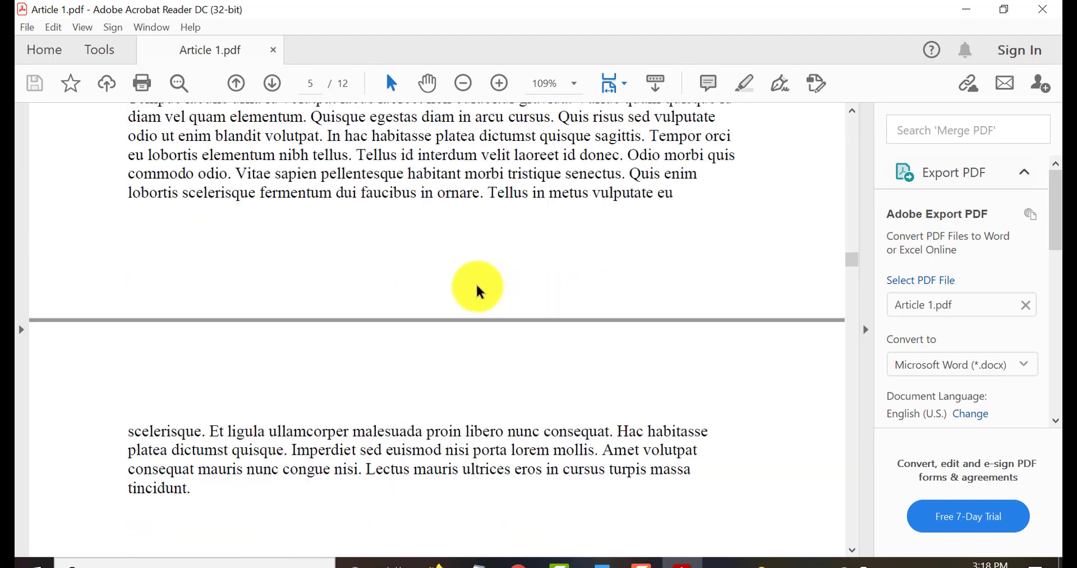
scroll(484, 287, "up", 5)
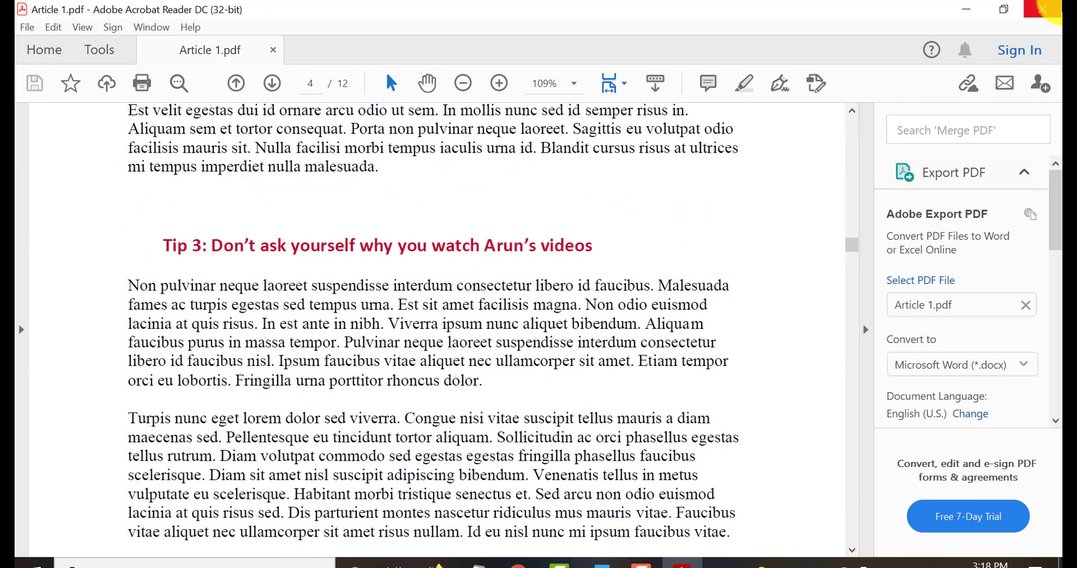
left_click(1058, 11)
Step: Renumber the heading "Tip 3" that starts with "Don't ask yourself why you watch" to "Tip 4"
scroll(897, 233, "down", 6)
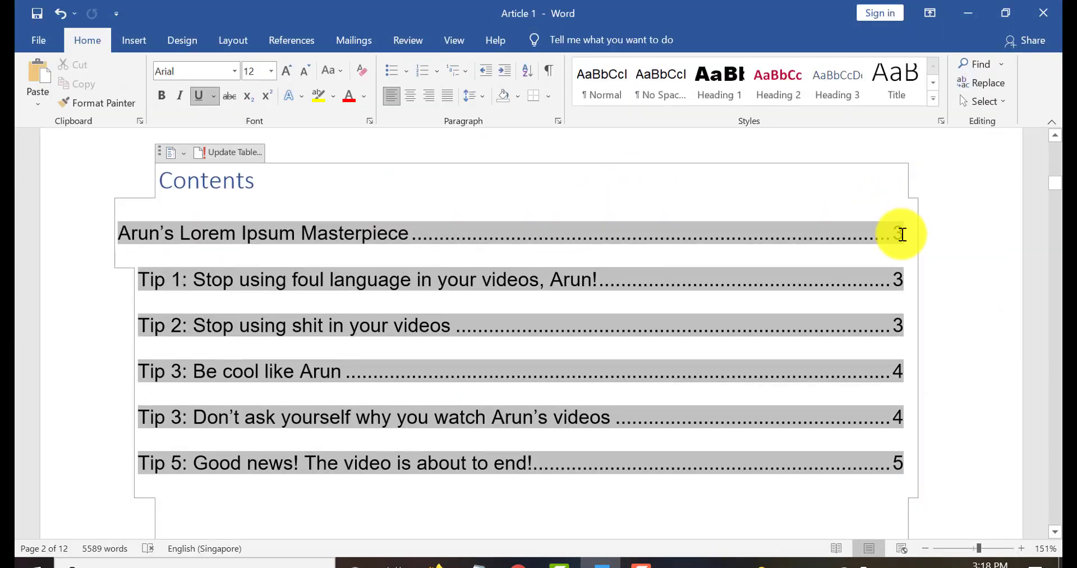
scroll(884, 245, "down", 15)
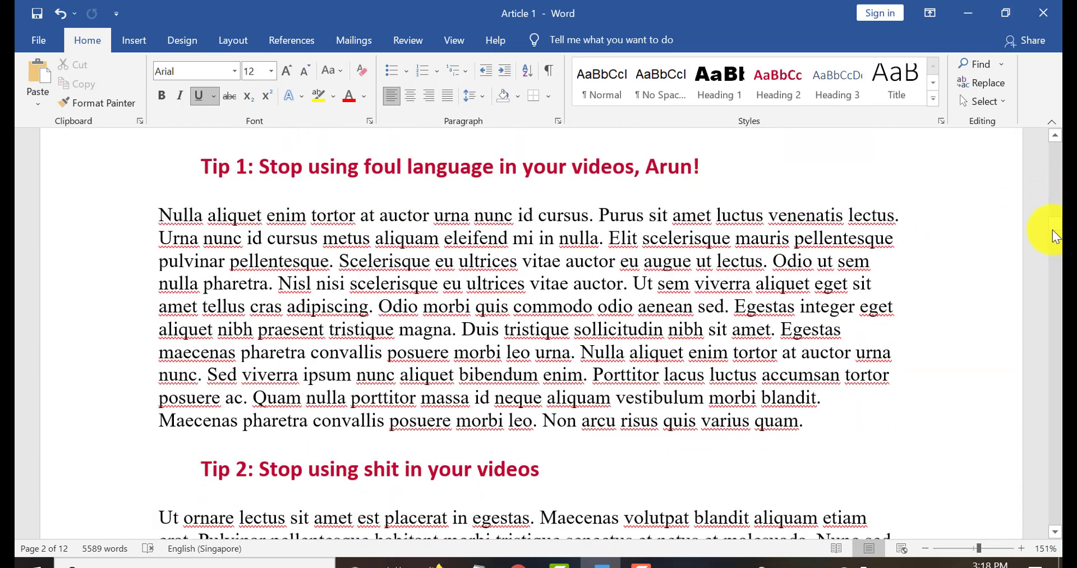
left_click_drag(1057, 230, 1058, 259)
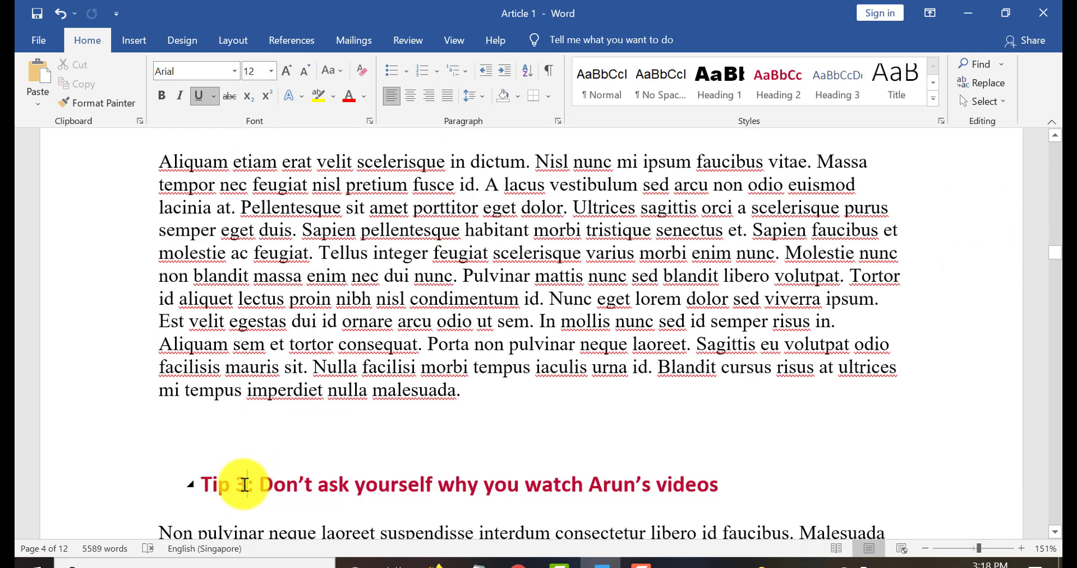
double_click(242, 484)
type("4")
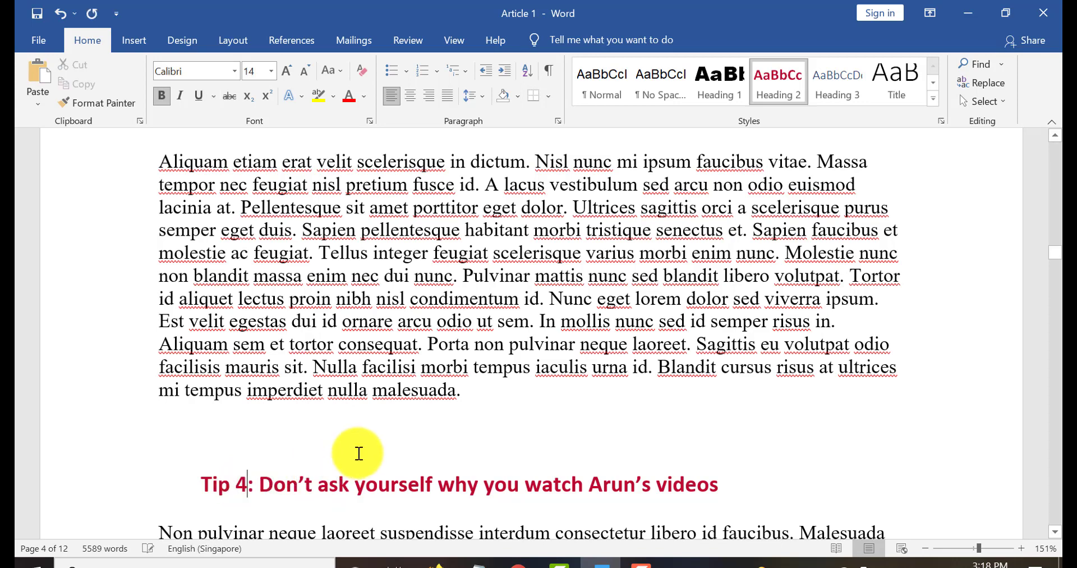
Step: Replace "Be cool" with "Don't be" in the remaining Tip 3 heading
scroll(365, 452, "up", 5)
scroll(330, 477, "up", 1)
left_click_drag(329, 478, 270, 474)
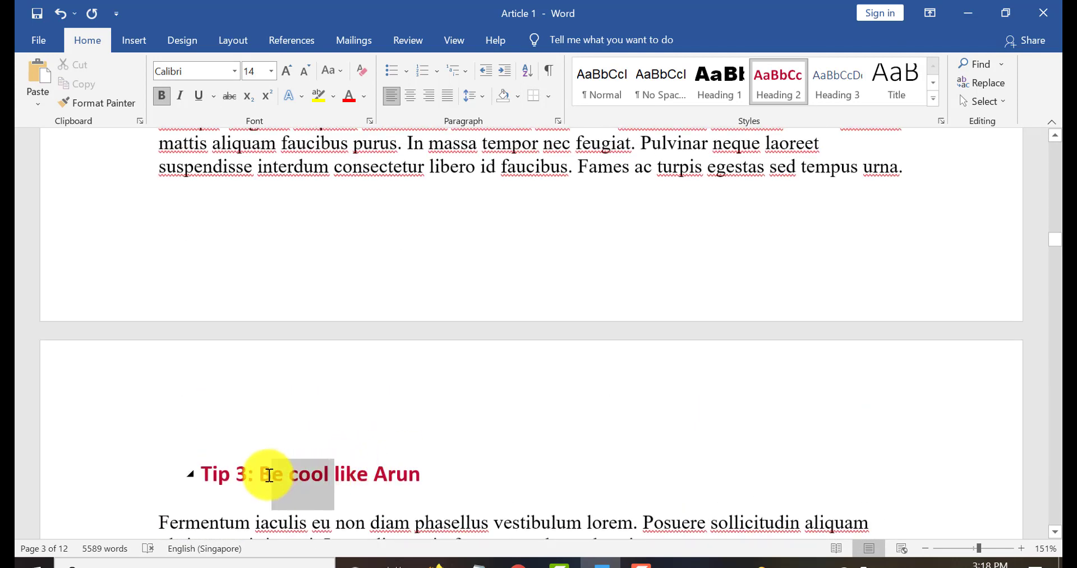
key("Delete")
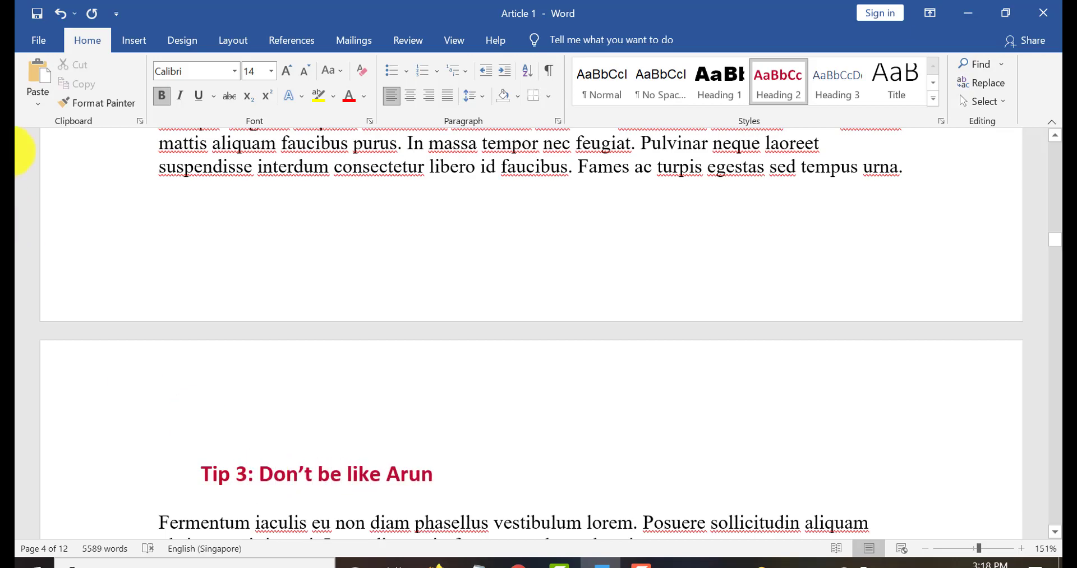
Step: Update the entire table of contents to match the edited headings
left_click_drag(1055, 235, 1059, 190)
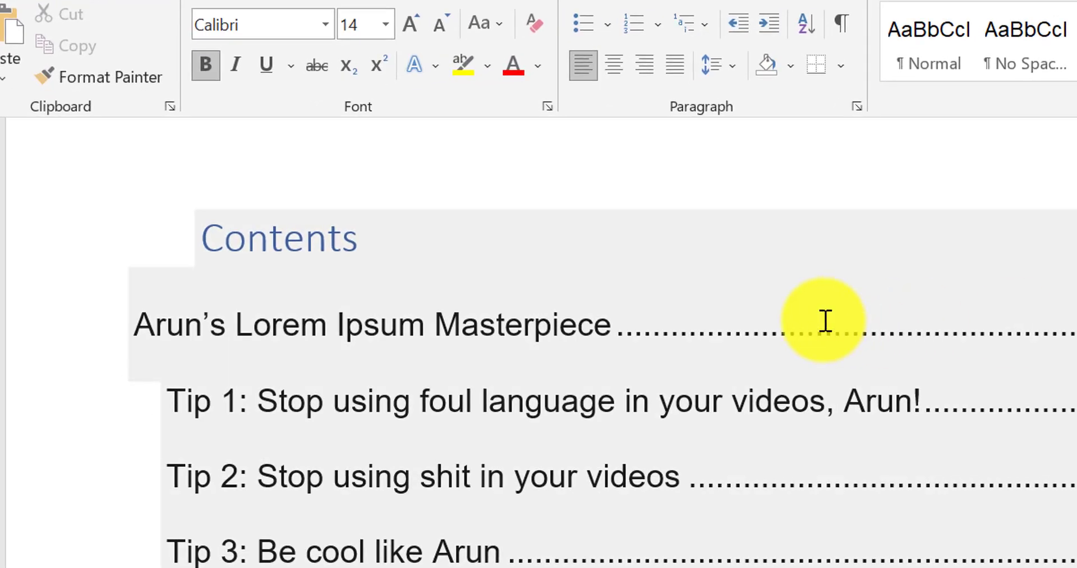
left_click(540, 325)
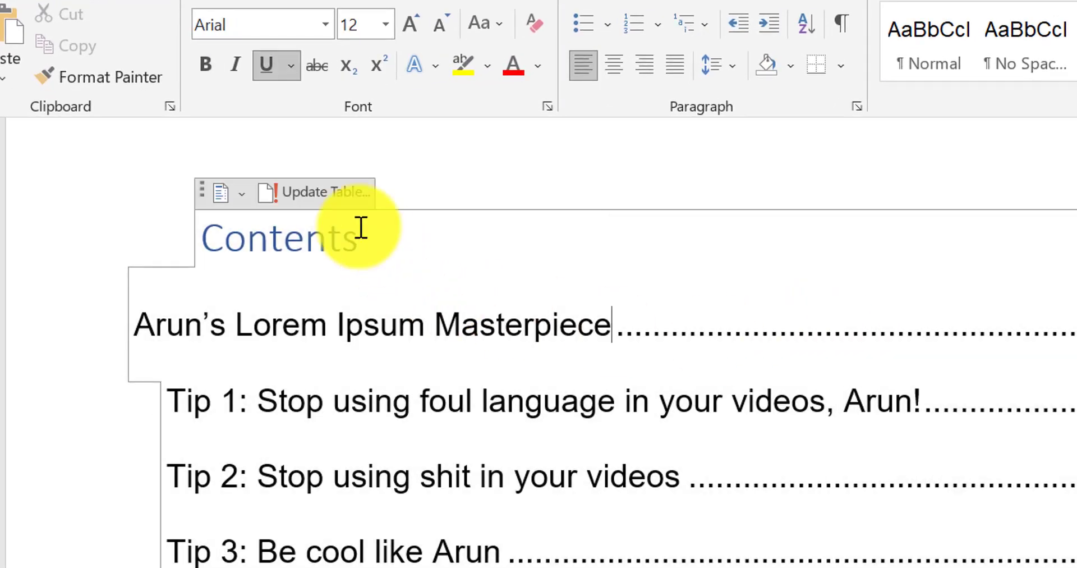
left_click(297, 192)
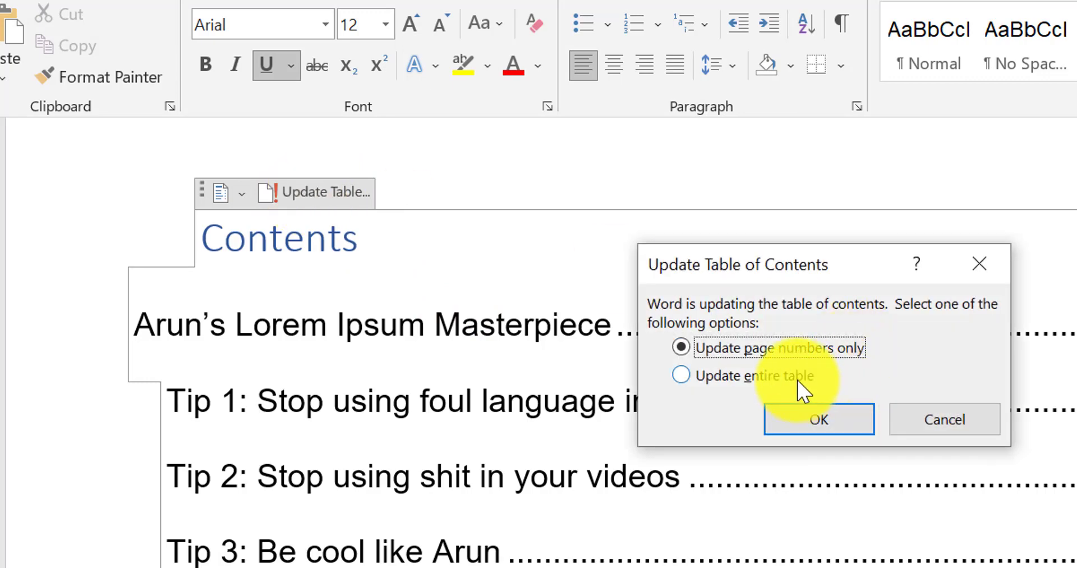
left_click(797, 379)
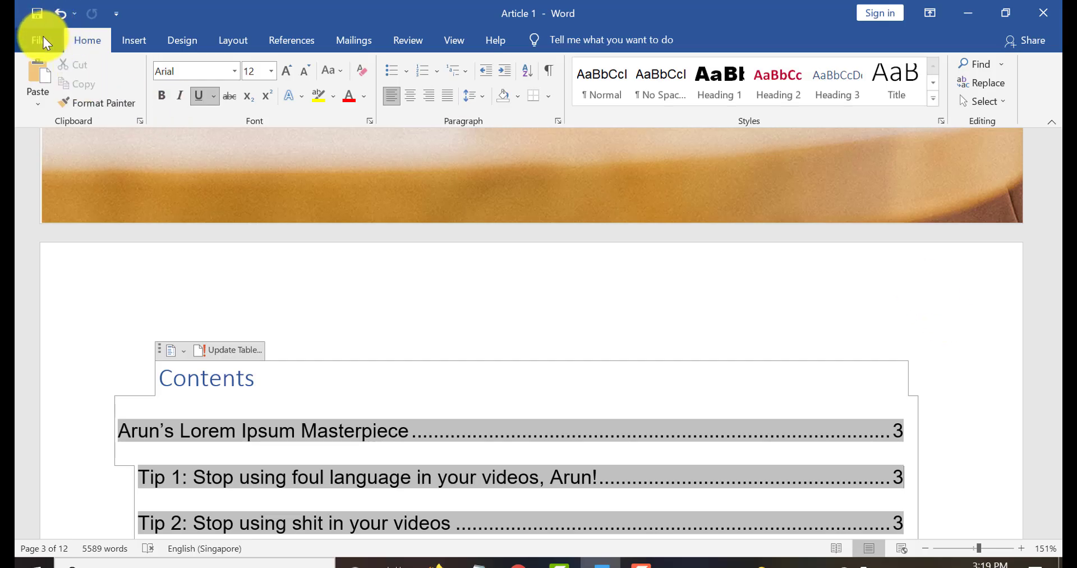
Step: Save the updated document as the PDF "Article 1" on the Desktop and follow the Tip 3 link in its contents
left_click(43, 36)
left_click(84, 258)
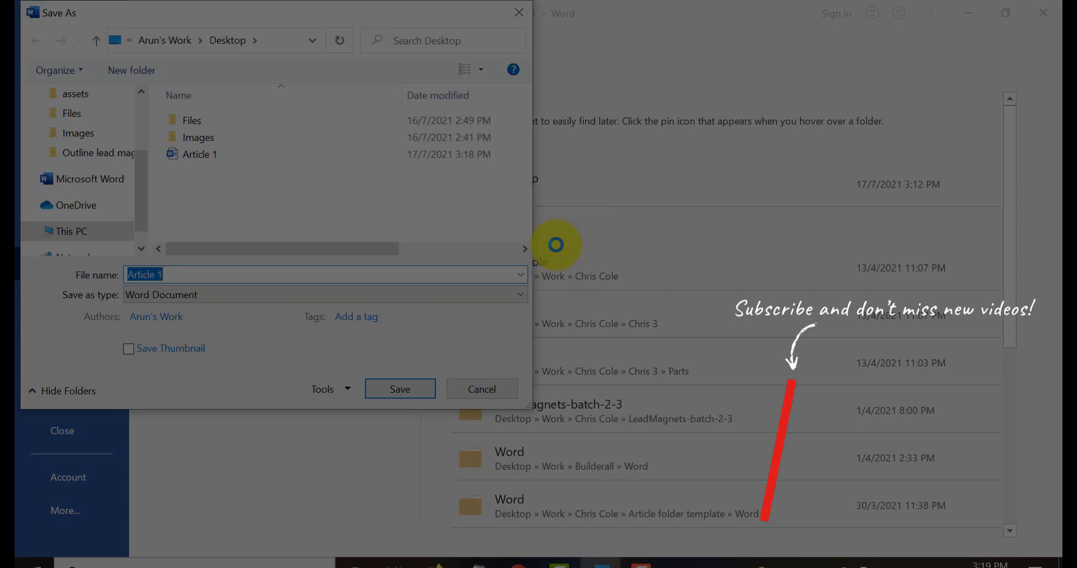
left_click(521, 295)
left_click(274, 397)
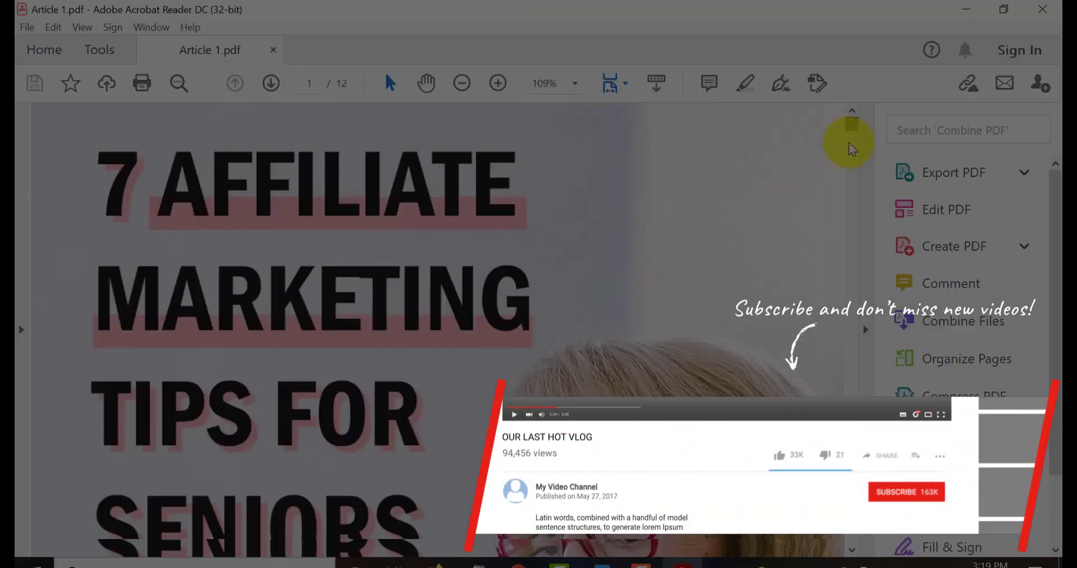
left_click_drag(847, 144, 847, 164)
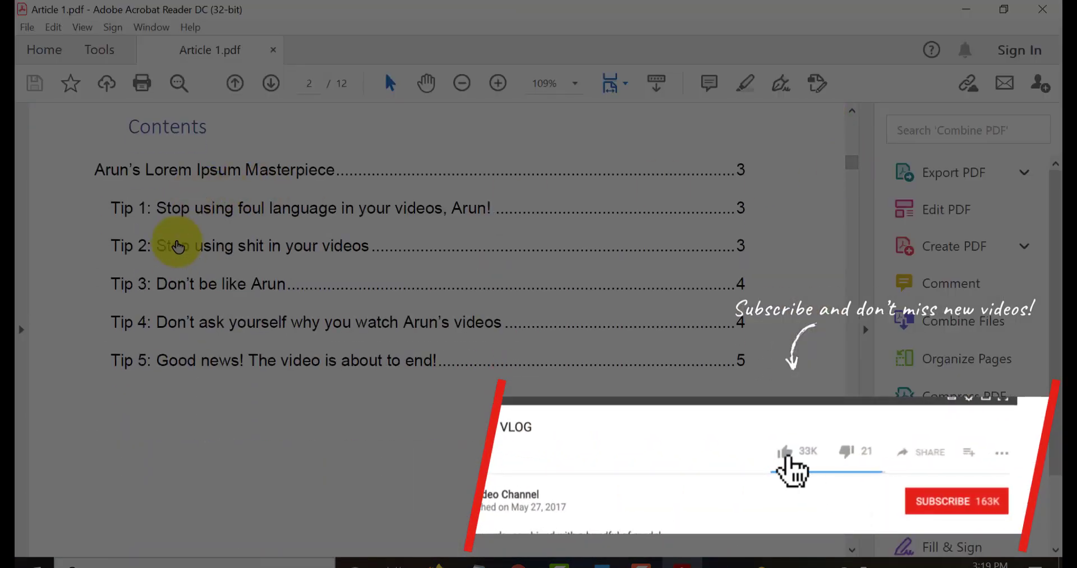
left_click(164, 284)
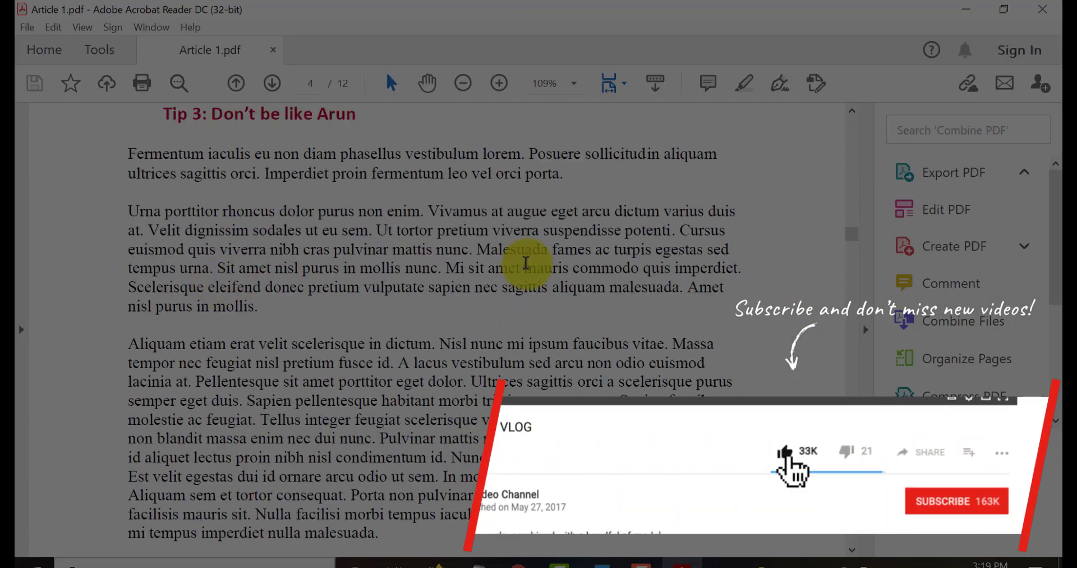